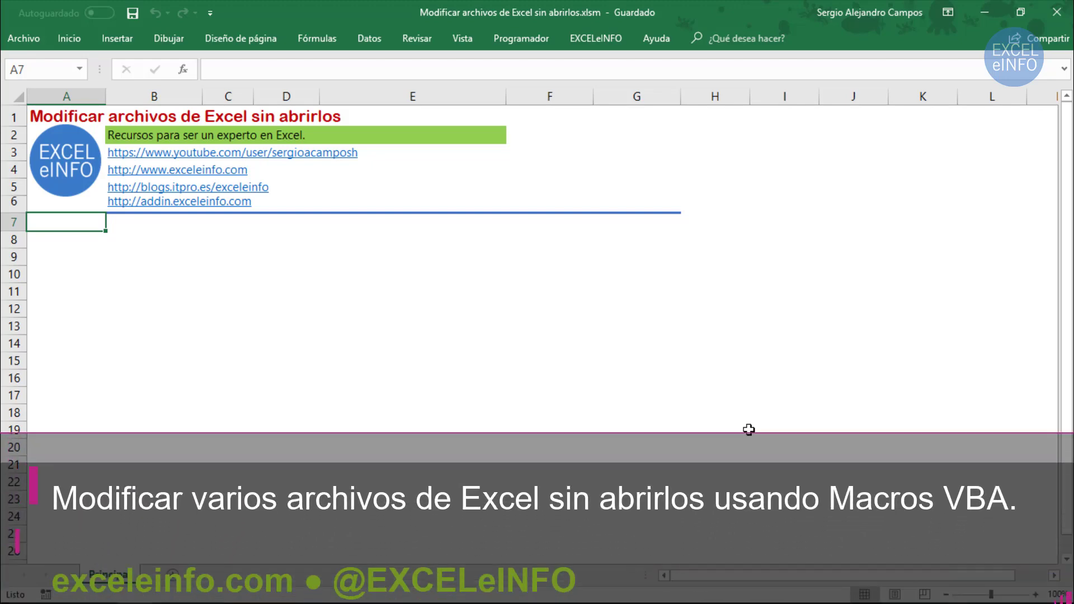
Switch to the exceleinfo_pruebas File Explorer window showing Archivo1, Archivo2 and Archivo3.xlsx
key(alt+Tab)
Drag-select the three Archivo workbooks in the folder, then clear the selection, several times
drag(238, 210, 114, 89)
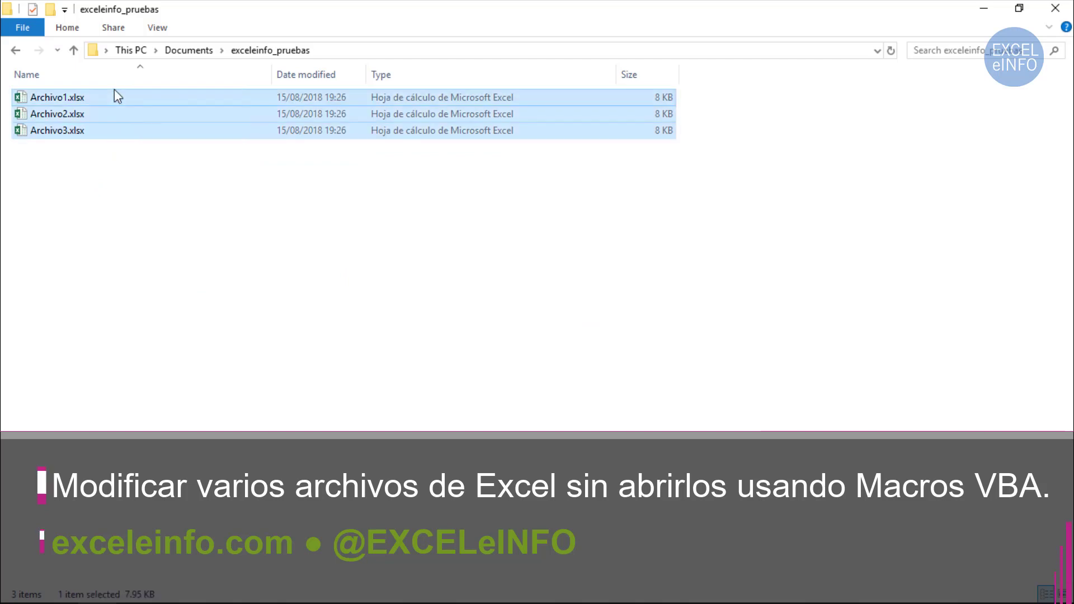
click(182, 252)
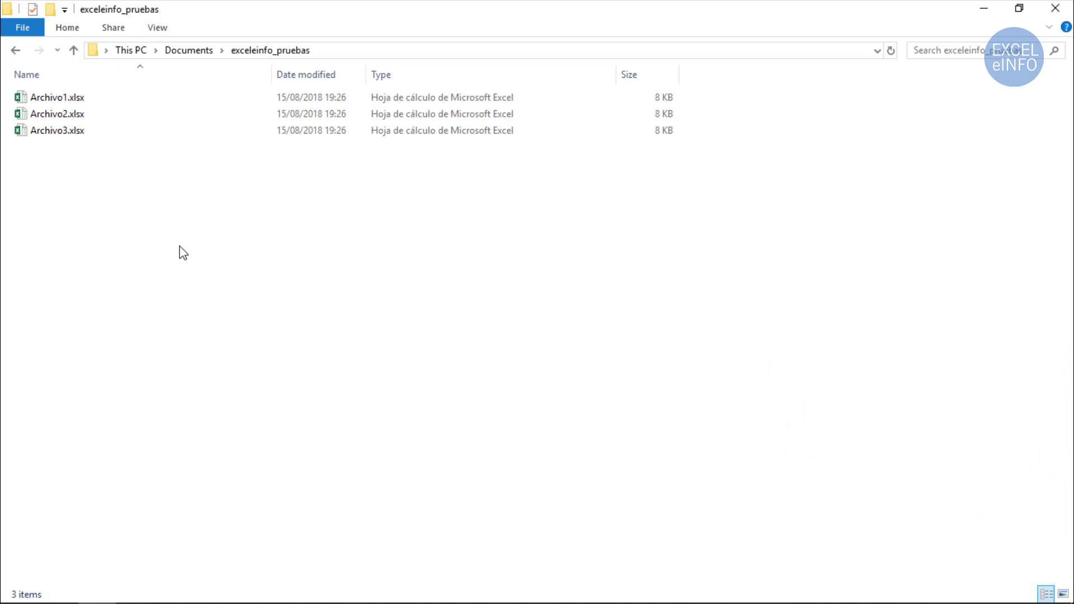
drag(111, 163, 75, 82)
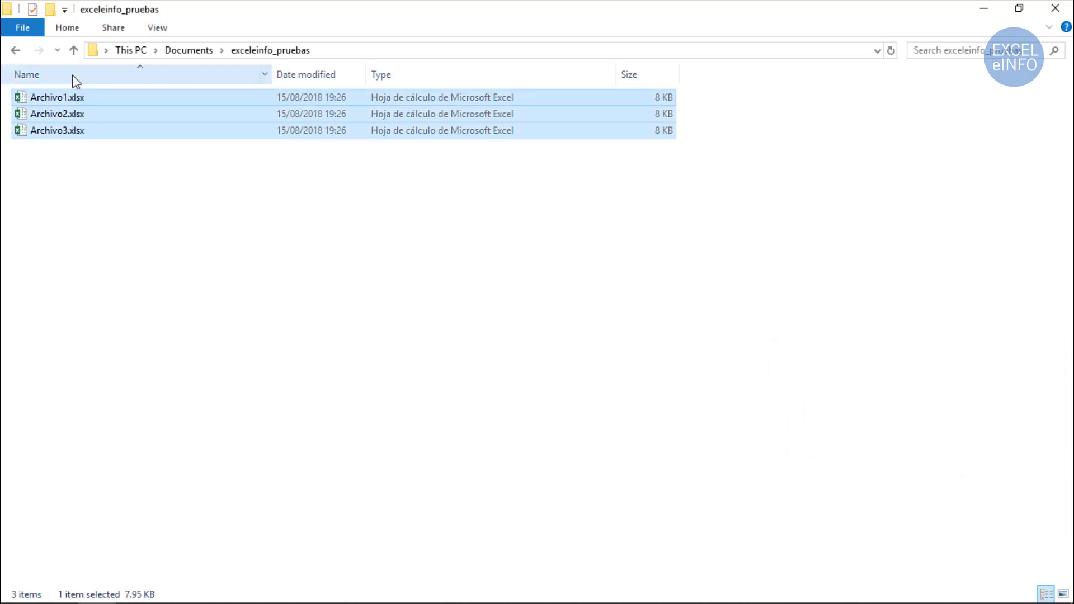
click(128, 194)
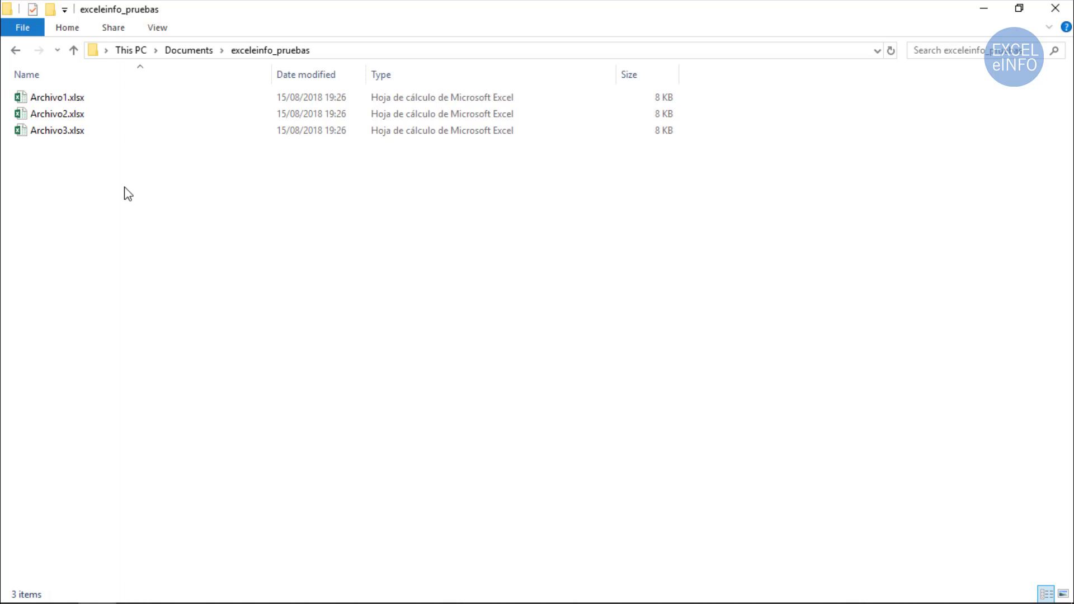
drag(125, 187, 82, 69)
click(114, 207)
Select the three Archivo files with the keyboard, then return to the Excel macro workbook
key(alt+Tab)
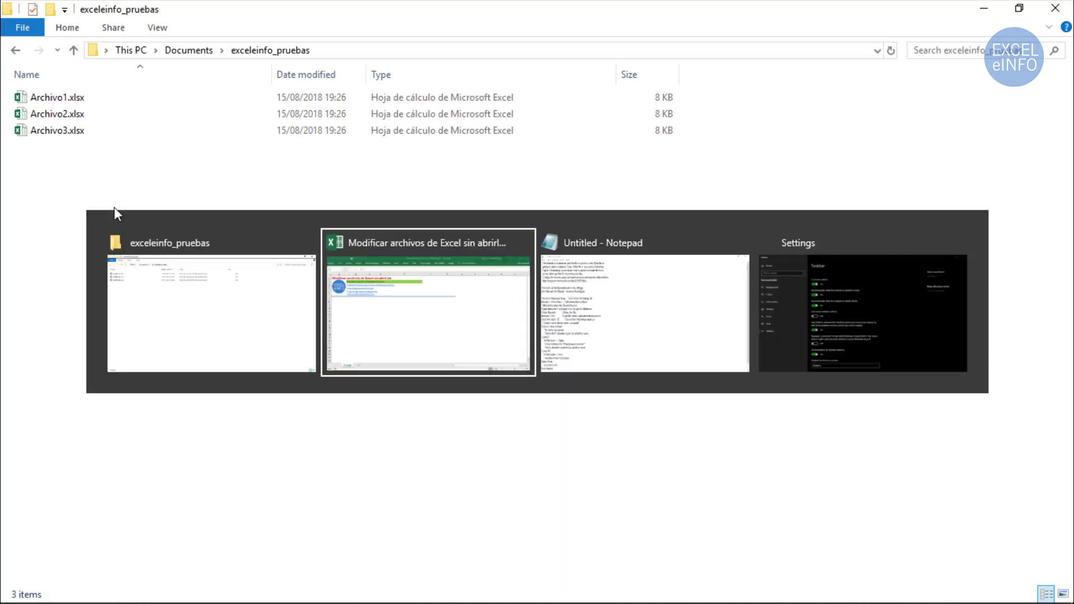
key(Escape)
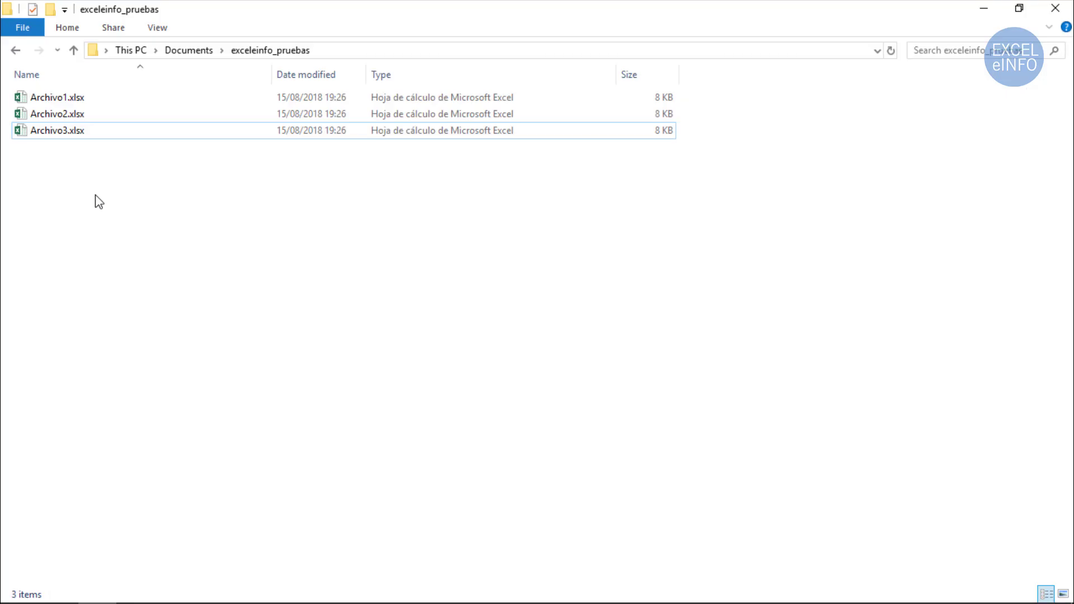
key(Home)
key(shift+End)
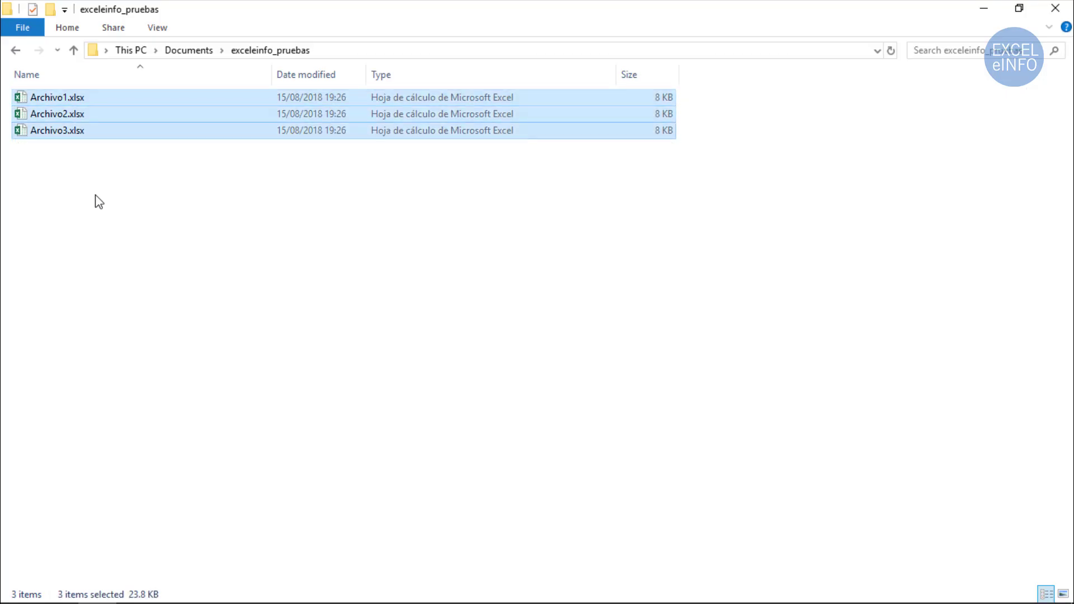
click(98, 201)
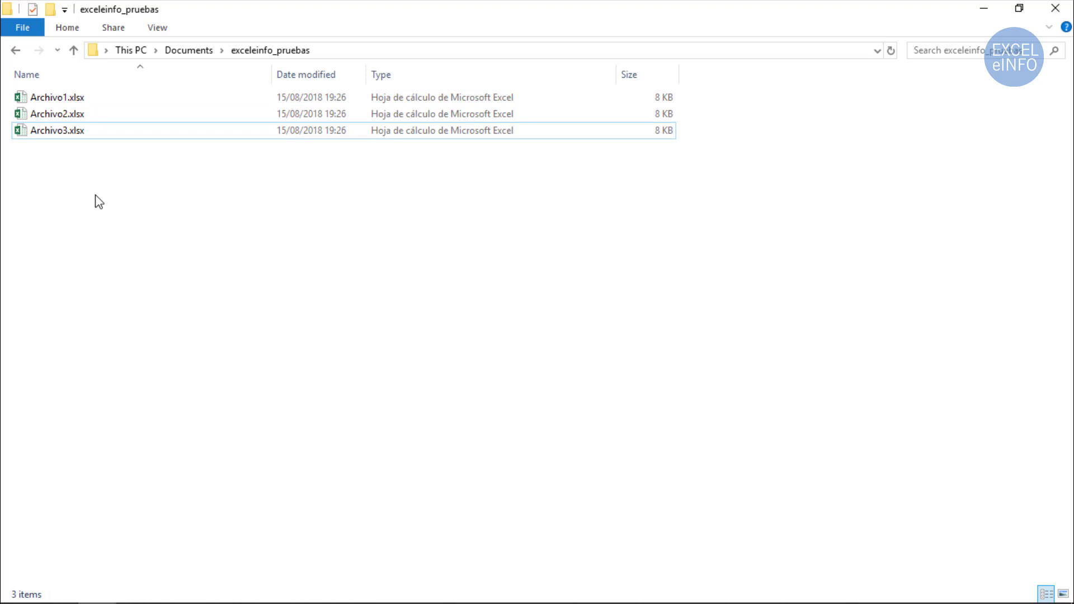
key(Up)
key(shift+Up)
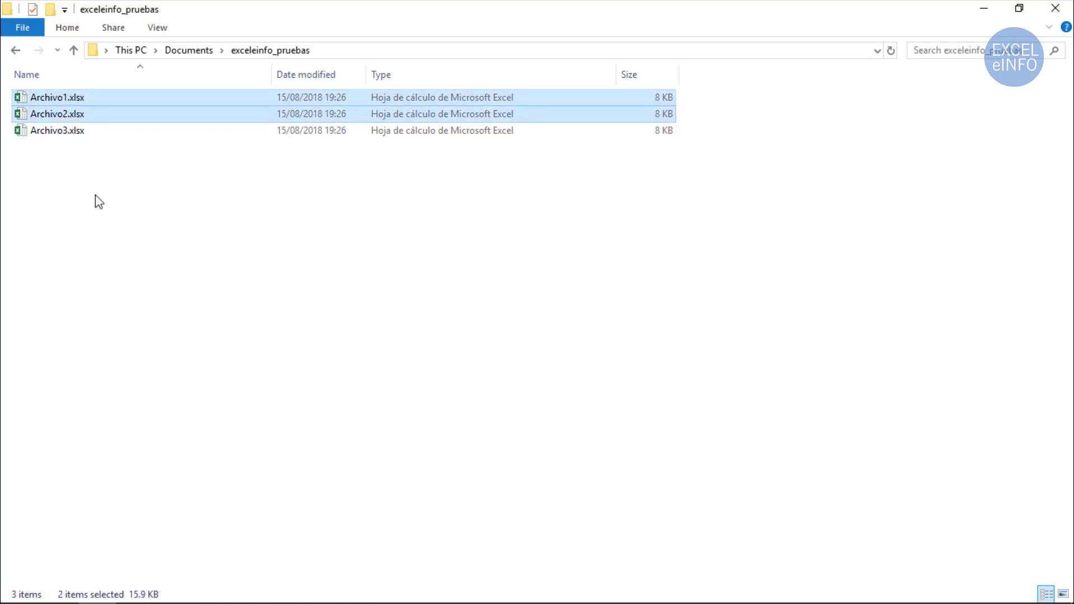
key(ctrl+a)
key(alt+Tab)
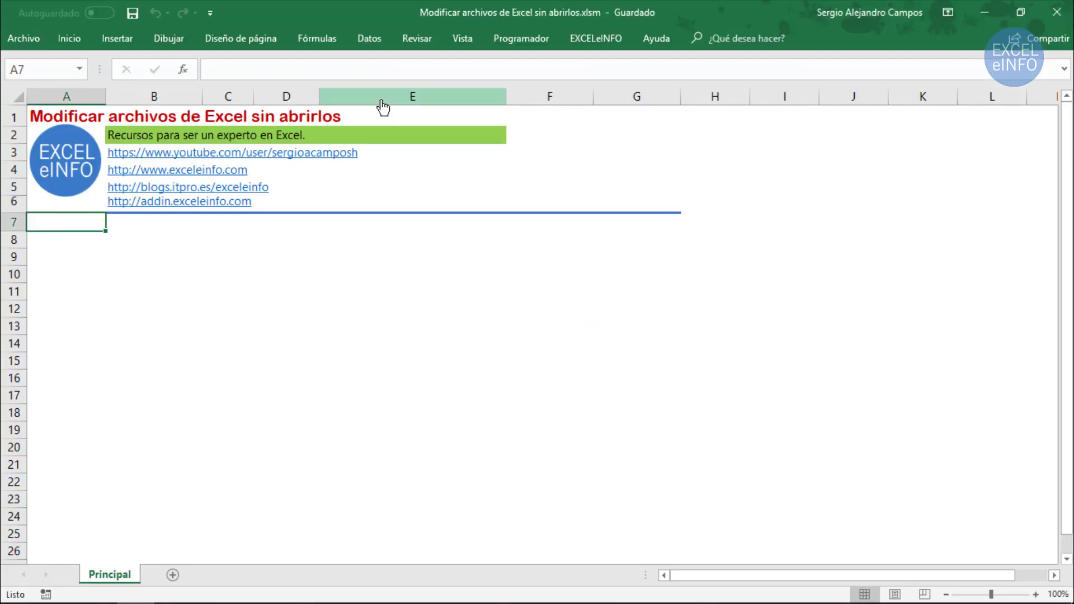
Launch the EXCELeINFO Archivos > Listar nombre de archivos de una carpeta tool
click(580, 39)
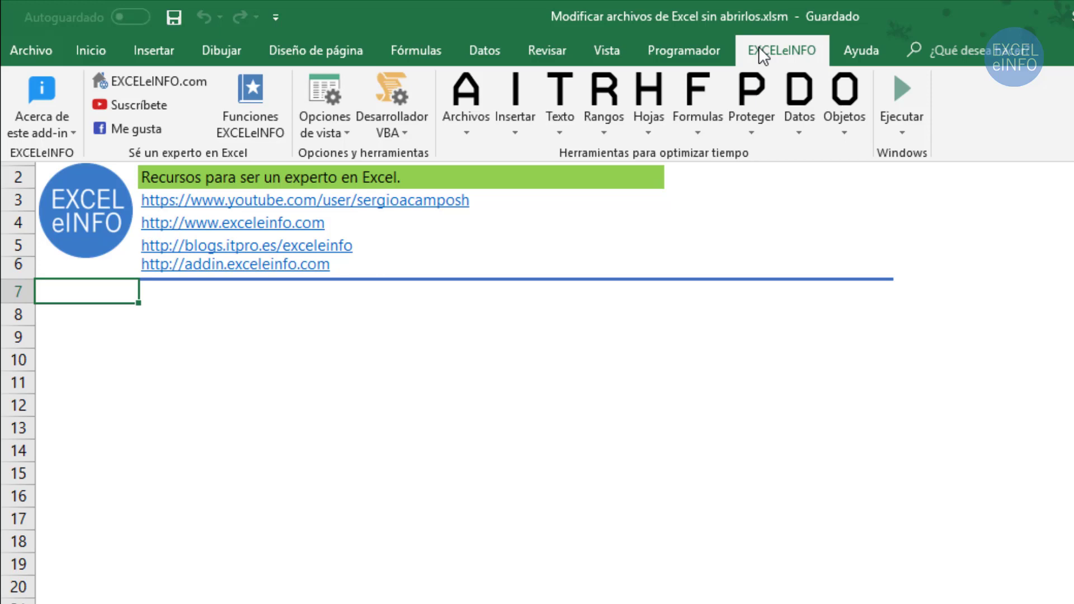
click(457, 102)
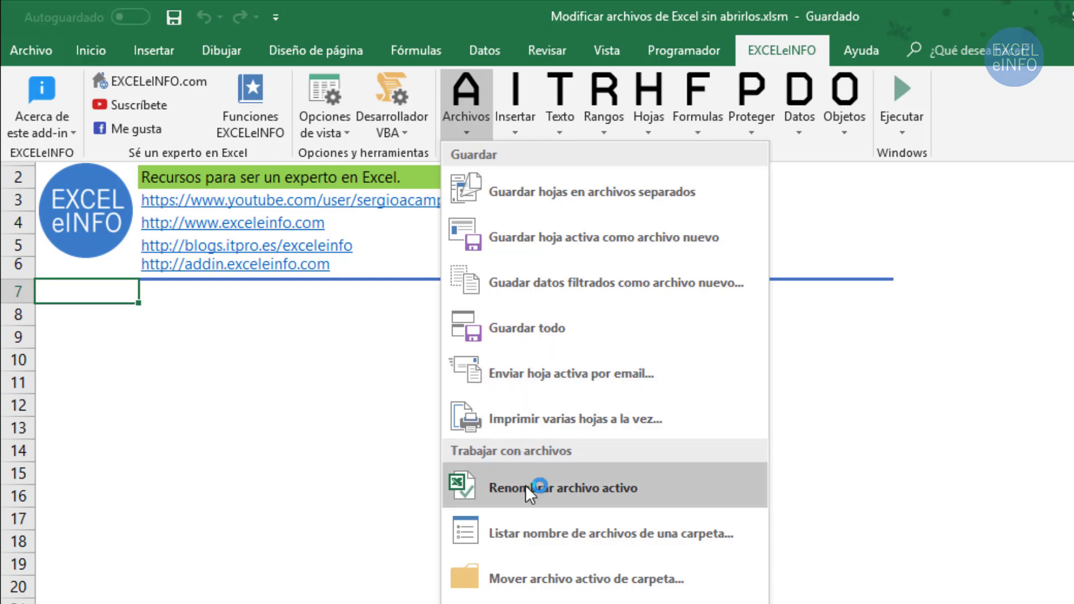
click(534, 535)
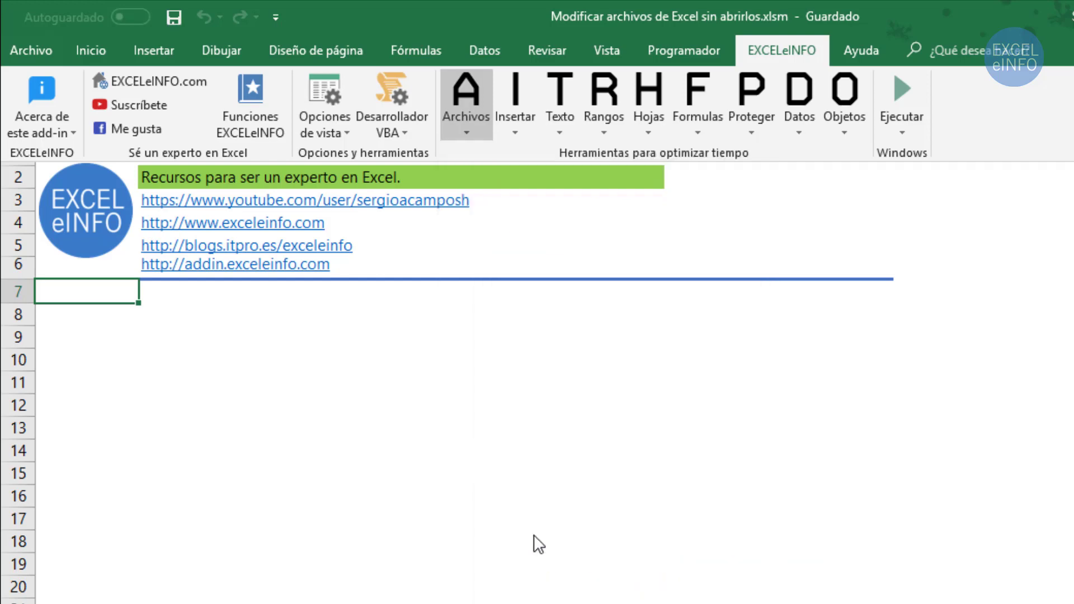
List the files of the copied exceleinfo_pruebas folder path, then autofit column A
key(alt+Tab)
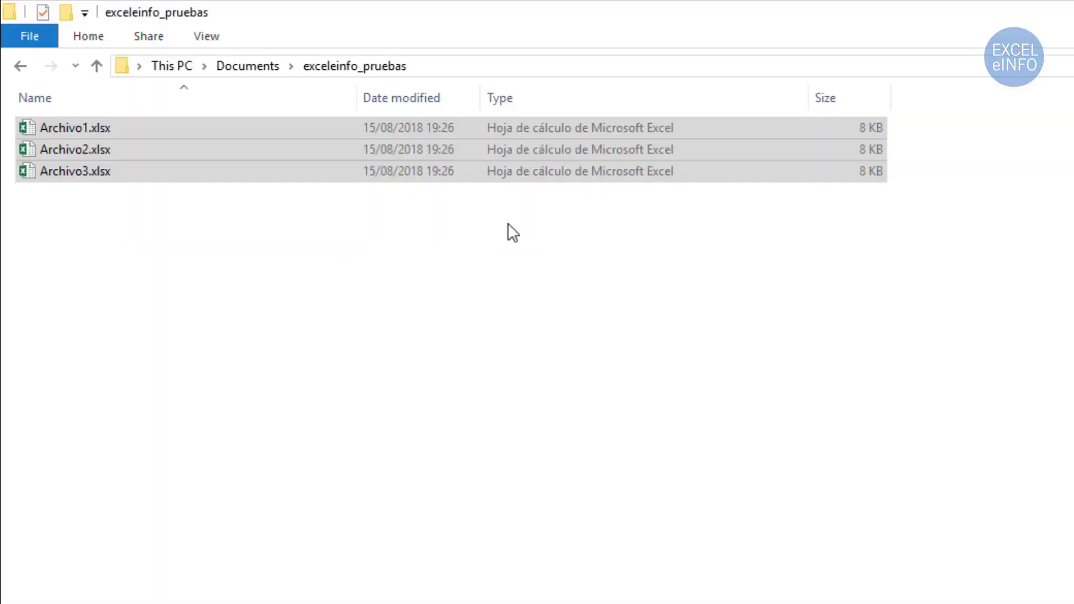
click(635, 61)
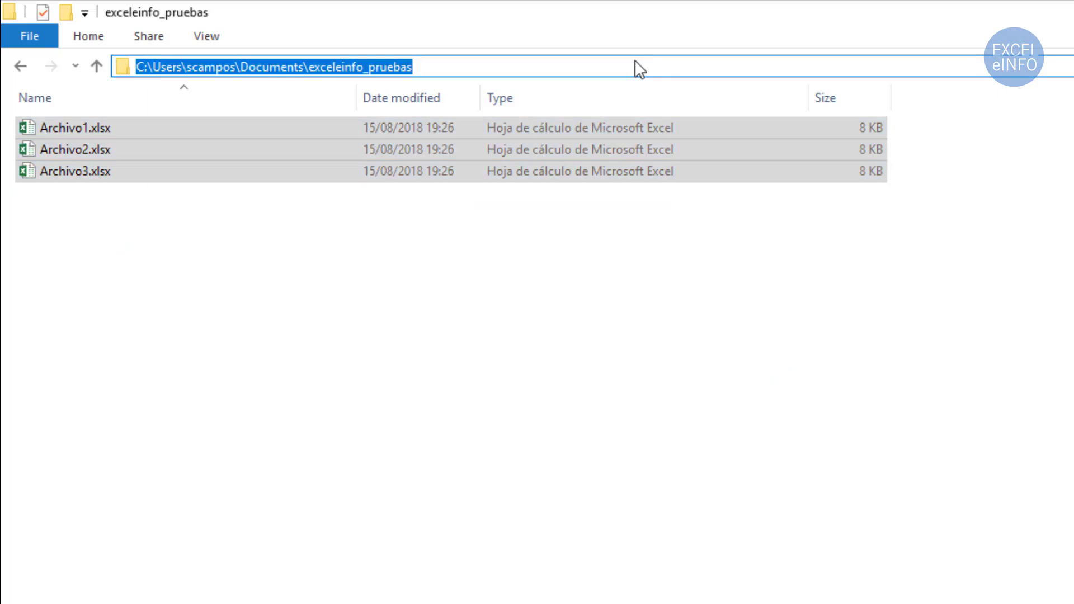
key(alt+Tab)
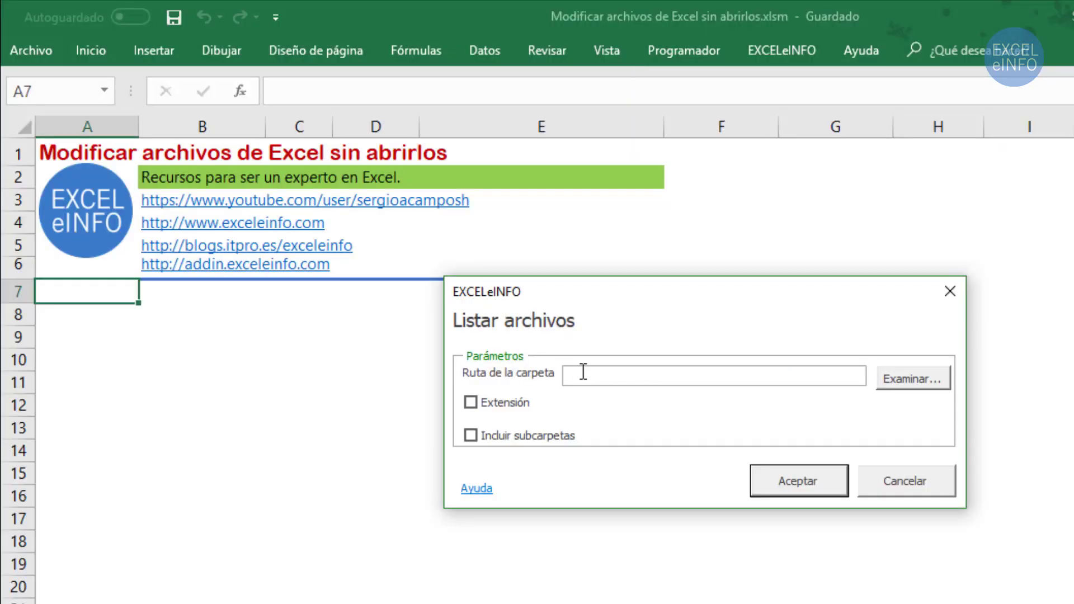
text(C:\Users\scampos\Documents\exceleinfo_pruebas)
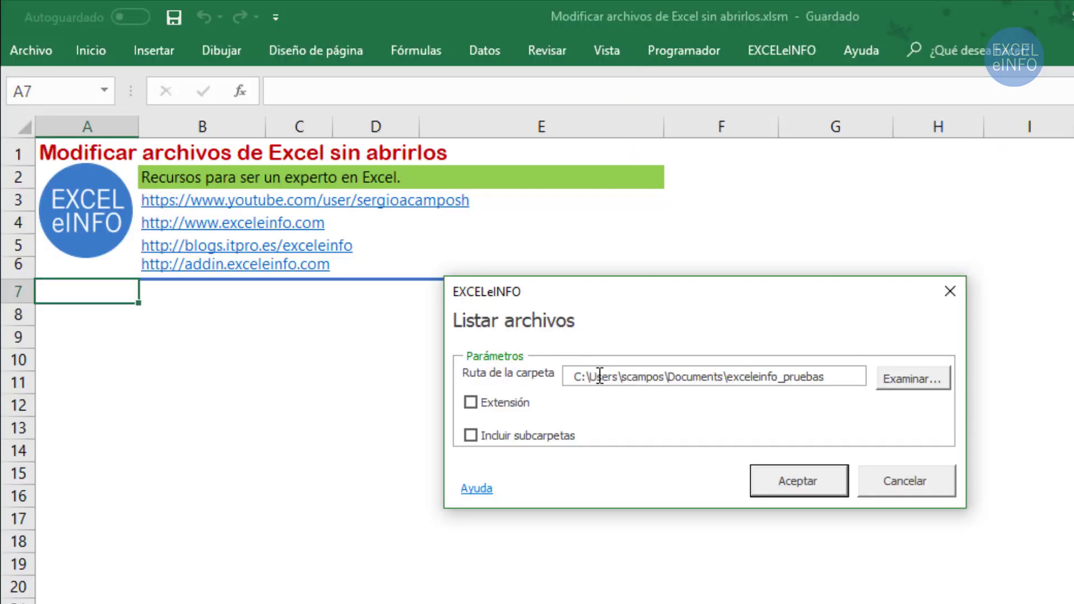
click(772, 491)
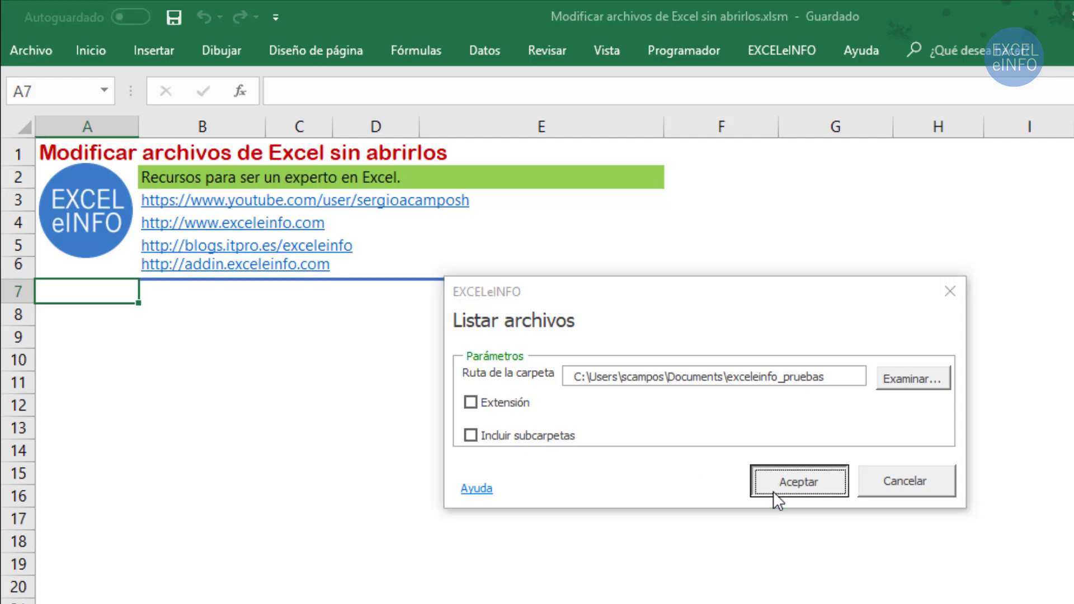
double_click(129, 129)
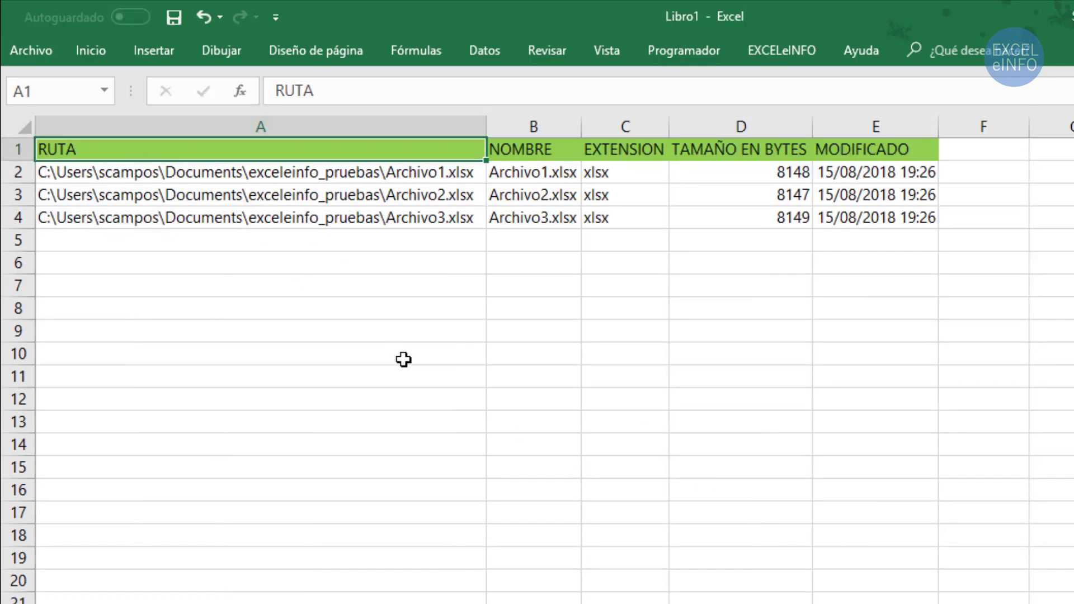
key(Down)
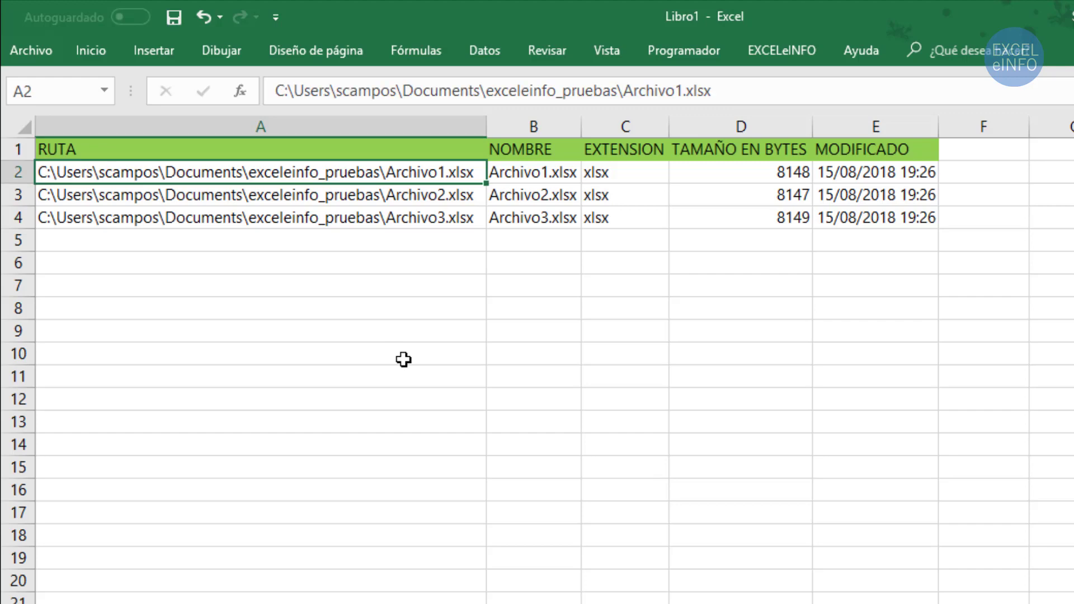
key(ctrl+shift+Down)
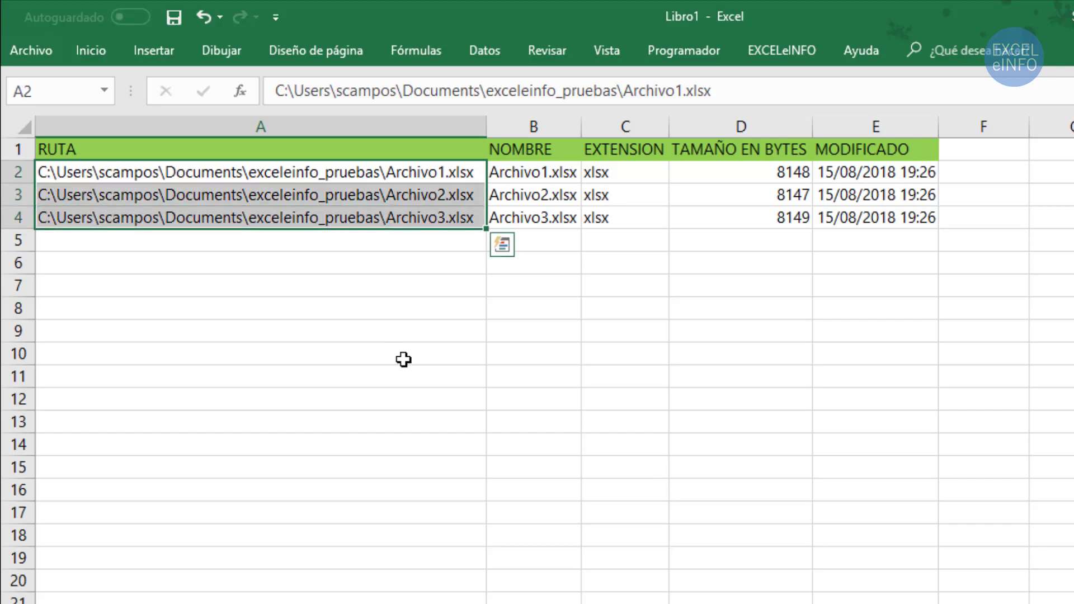
key(Up)
key(Down)
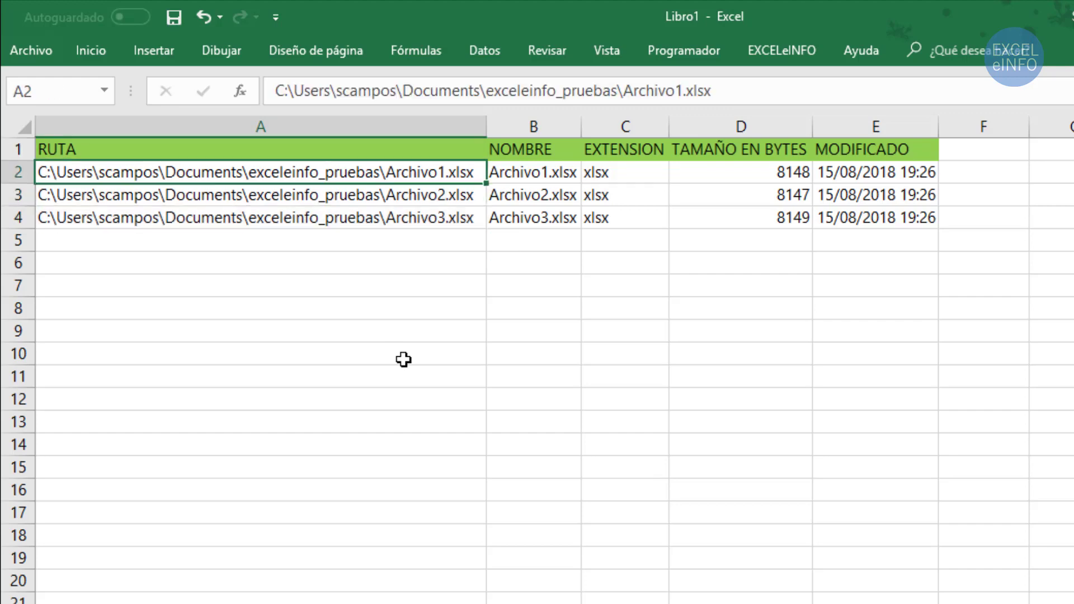
key(shift+Down)
key(shift+Down)
key(ctrl+c)
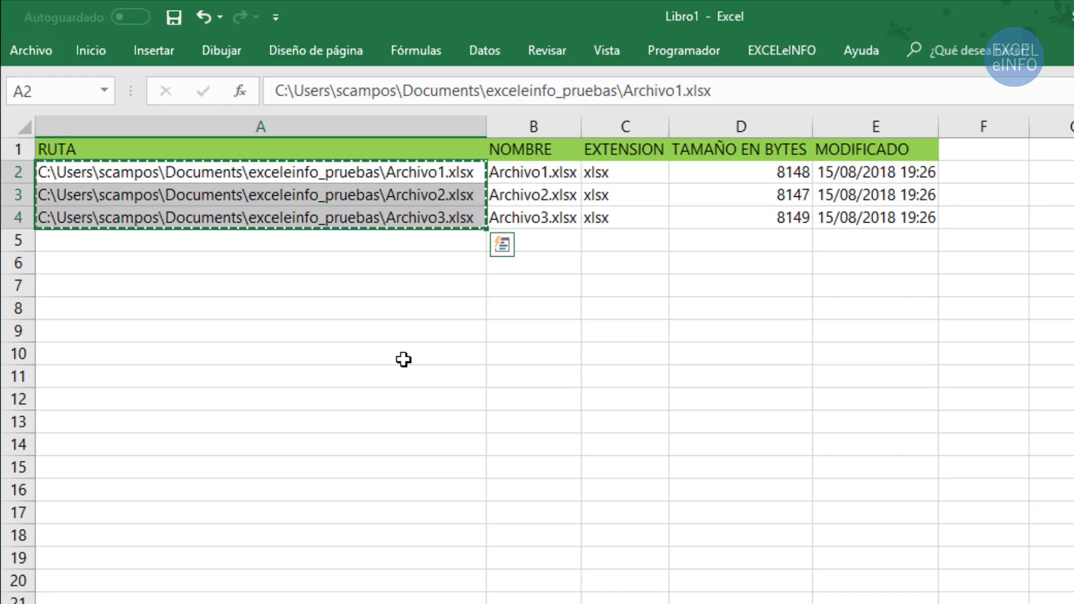
key(alt+Tab)
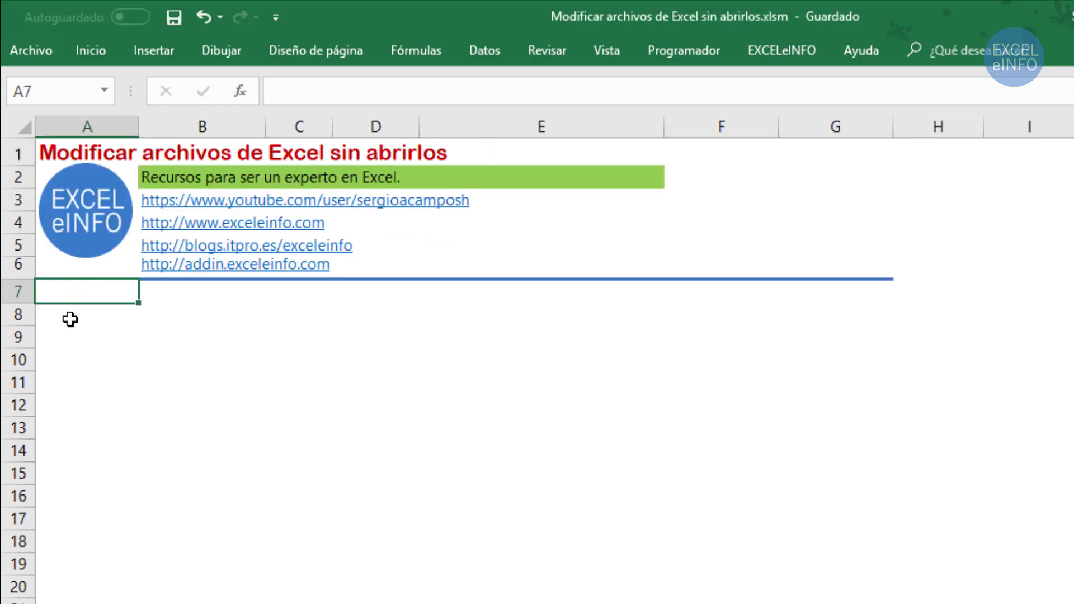
right_click(72, 316)
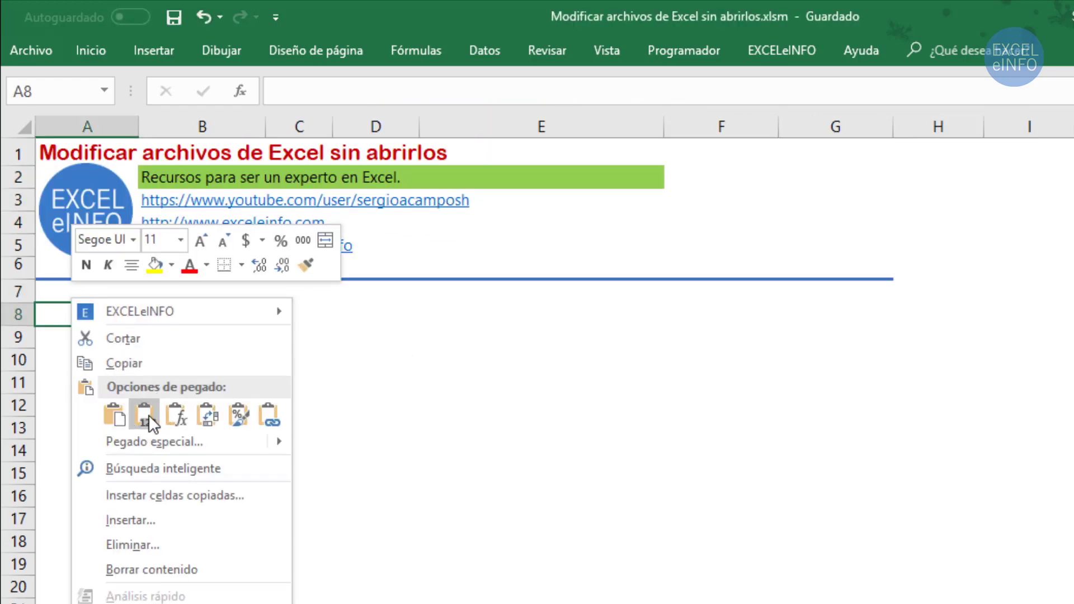
click(149, 414)
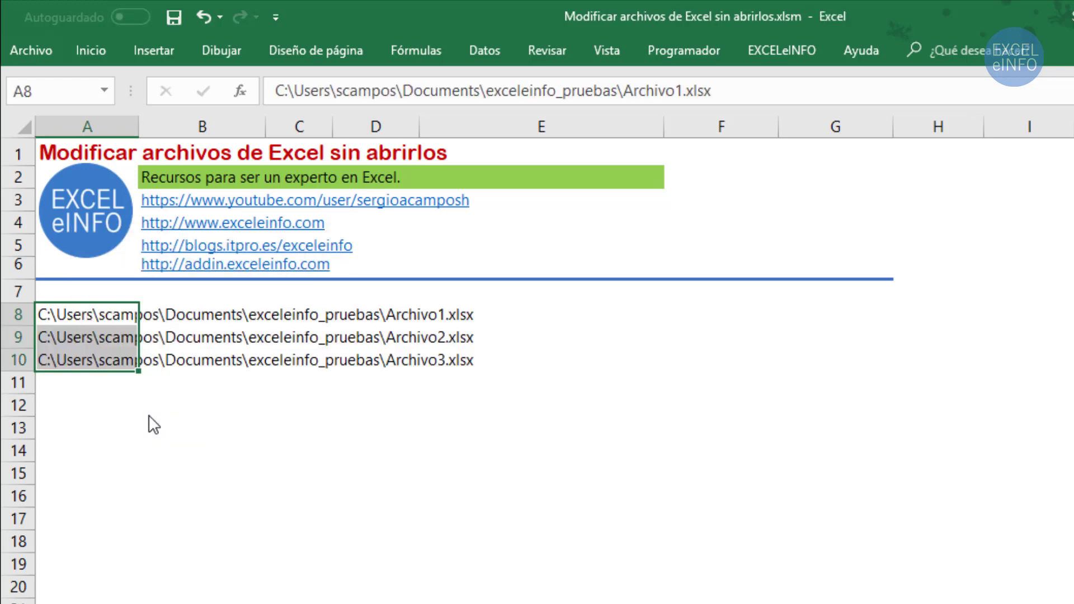
key(alt+Tab)
click(149, 415)
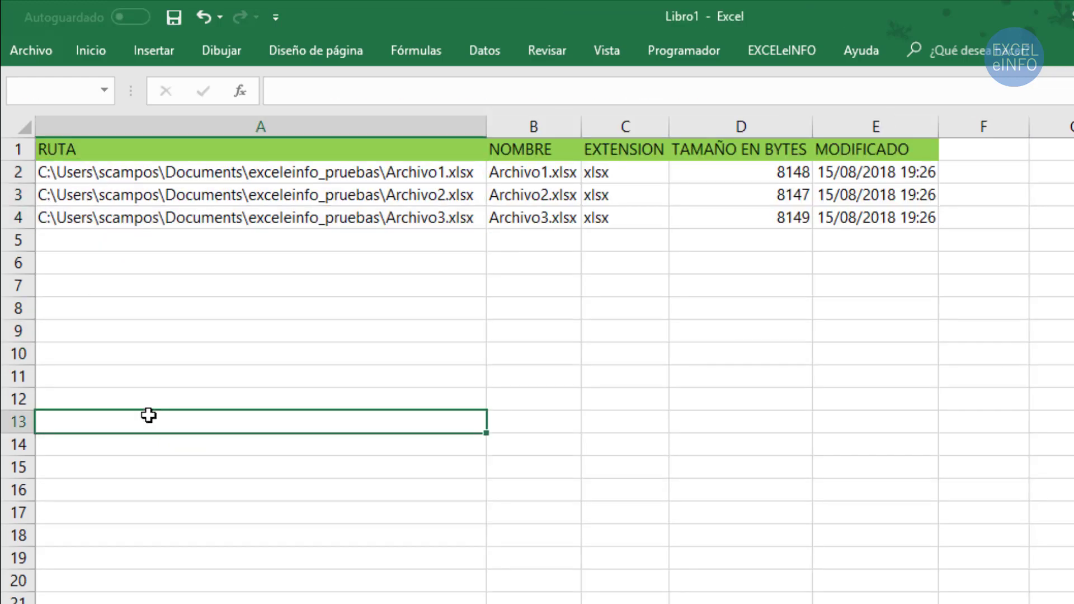
key(ctrl+w)
key(n)
key(Down)
key(Up)
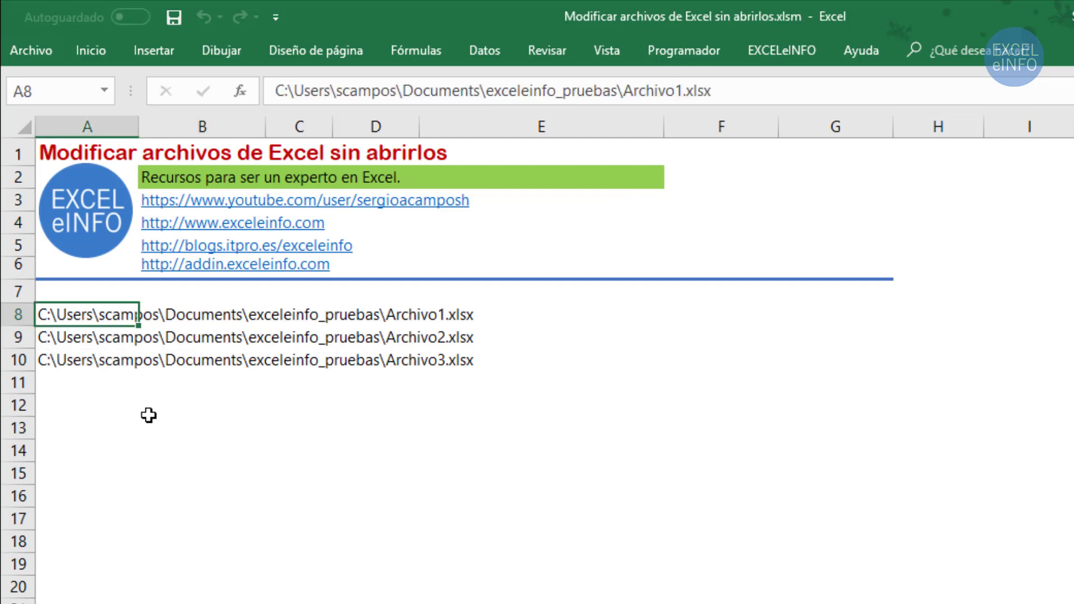
key(Down)
key(Down)
key(Up)
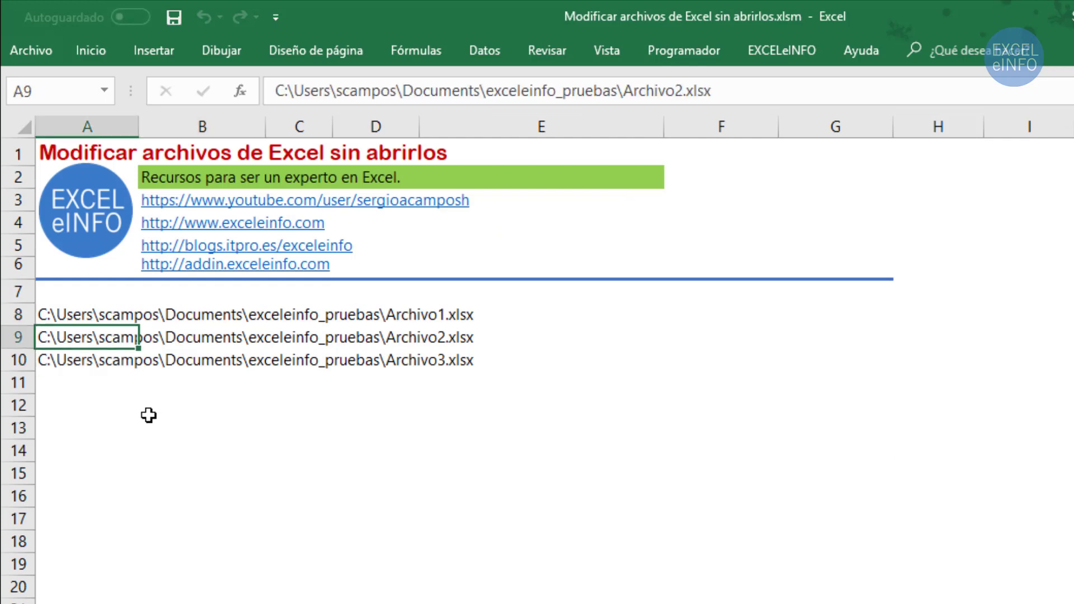
key(Up)
key(Down)
key(Down)
key(Up)
key(Up)
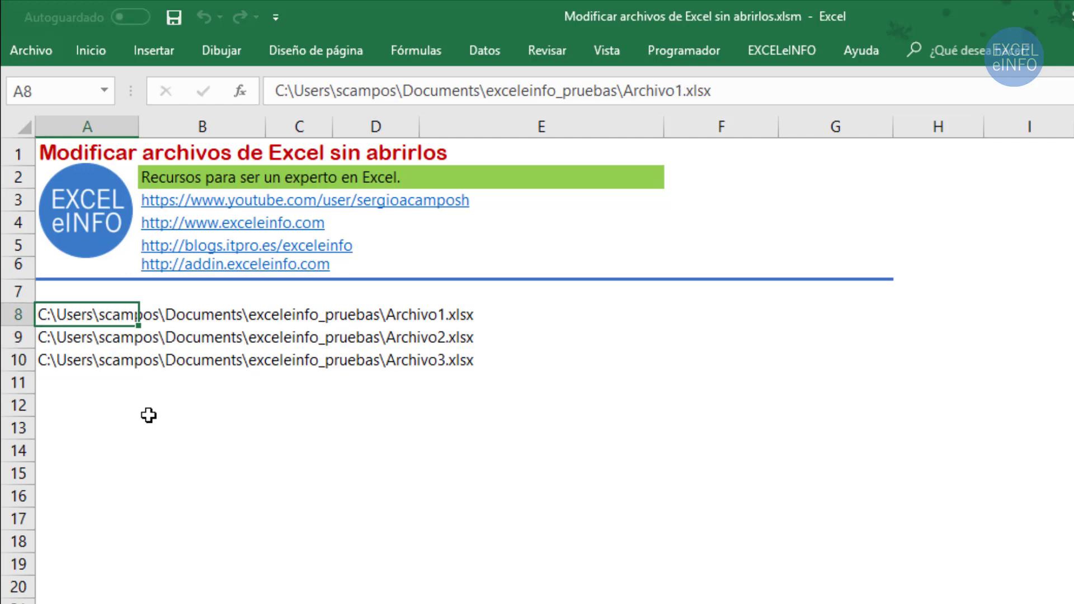
Open Módulo1 in the Visual Basic editor and start Sub ModificarArchivos()
click(680, 58)
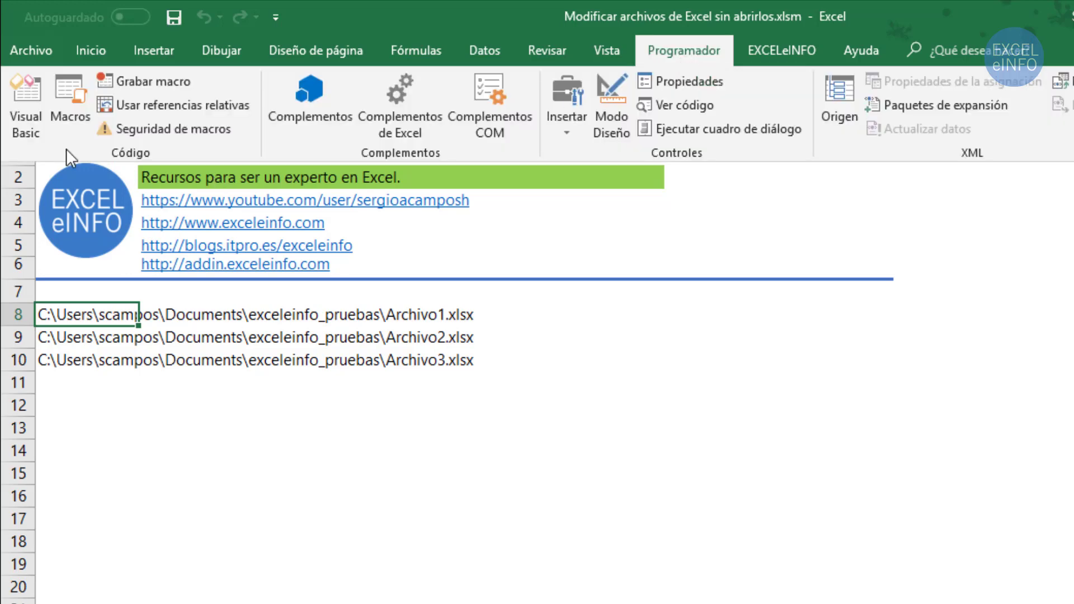
click(24, 117)
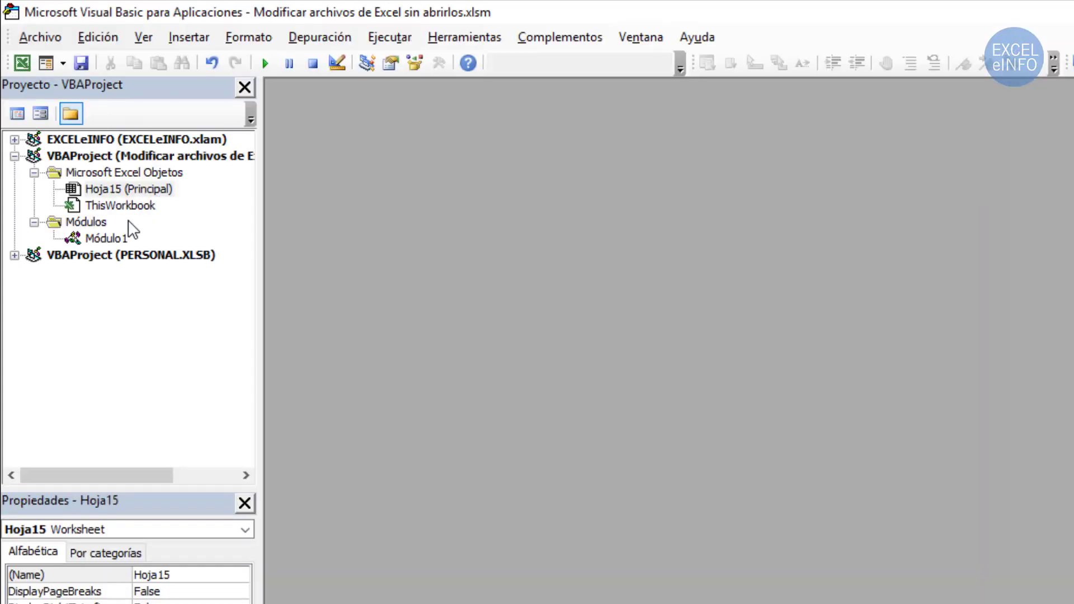
double_click(102, 241)
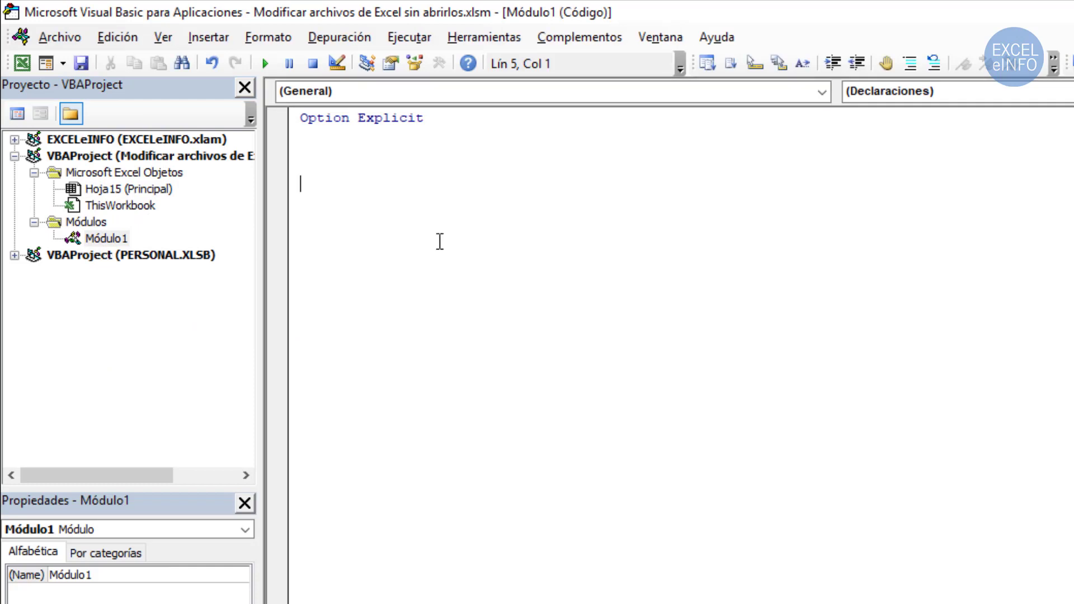
key(BackSpace)
text(s)
key(BackSpace)
text(sub )
text(ModificarA)
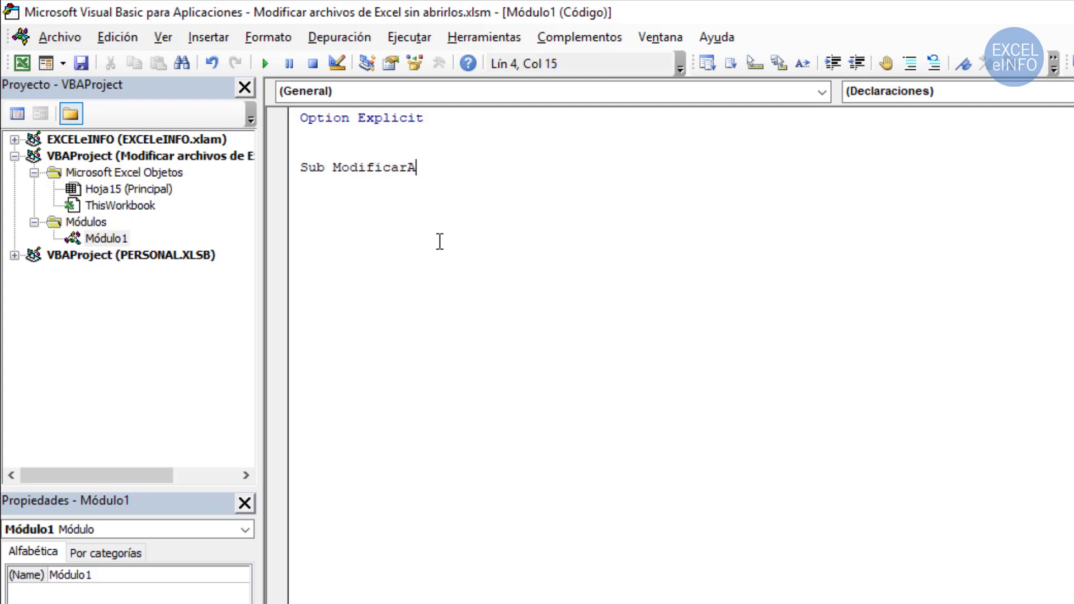
text(rc)
key(BackSpace)
text(chu)
key(BackSpace)
text(ivos)
key(Return)
key(Return)
Declare Dim Archivo As Application
text(Di)
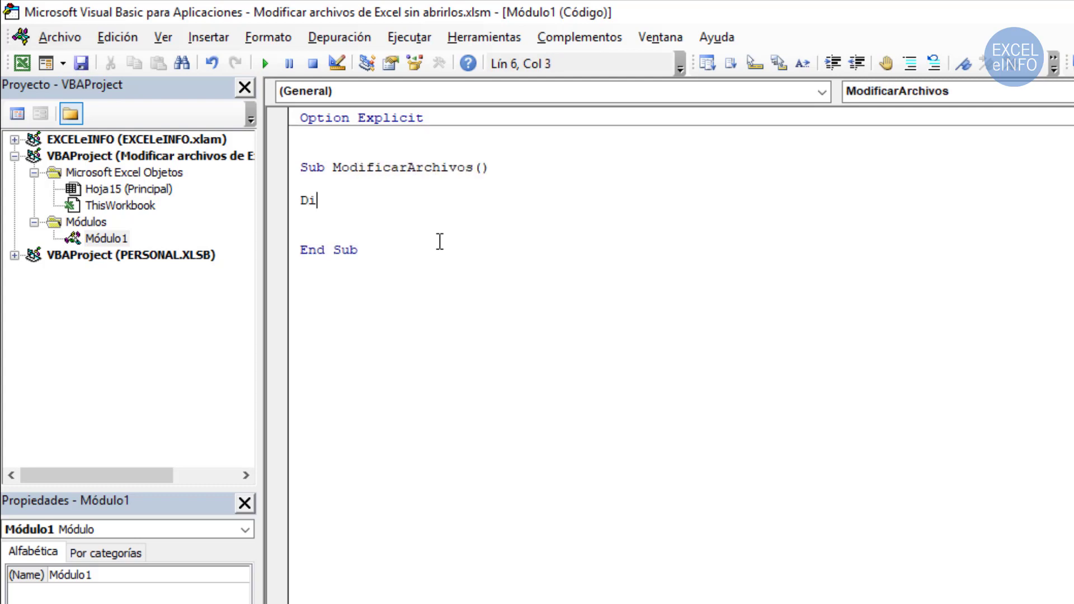
text(m )
text(Arc)
text(qu)
key(BackSpace)
key(BackSpace)
text(hu)
key(BackSpace)
text(i)
text(vo as )
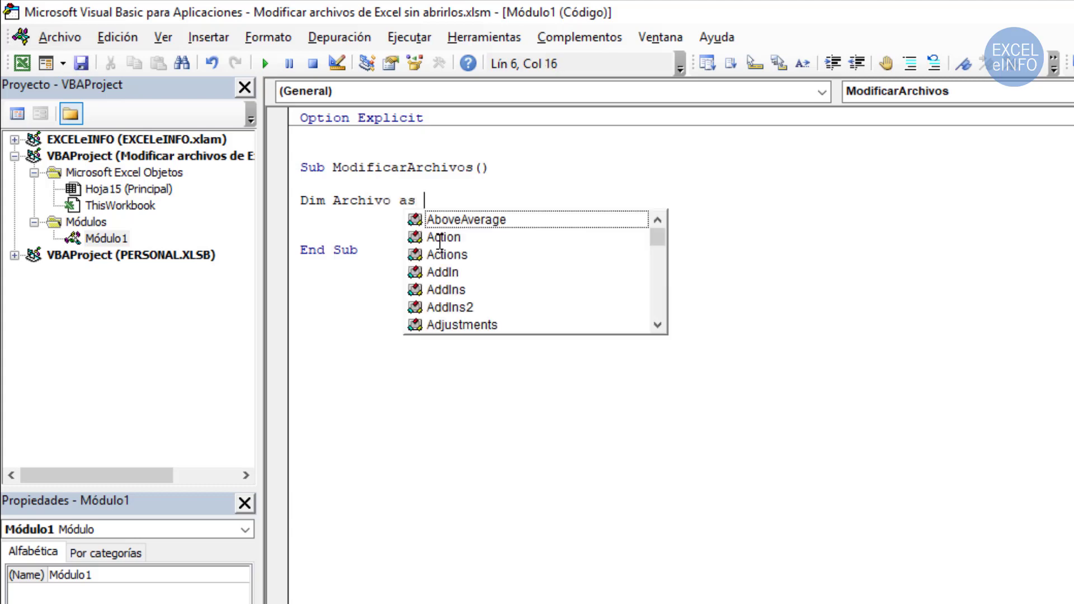
text(appl)
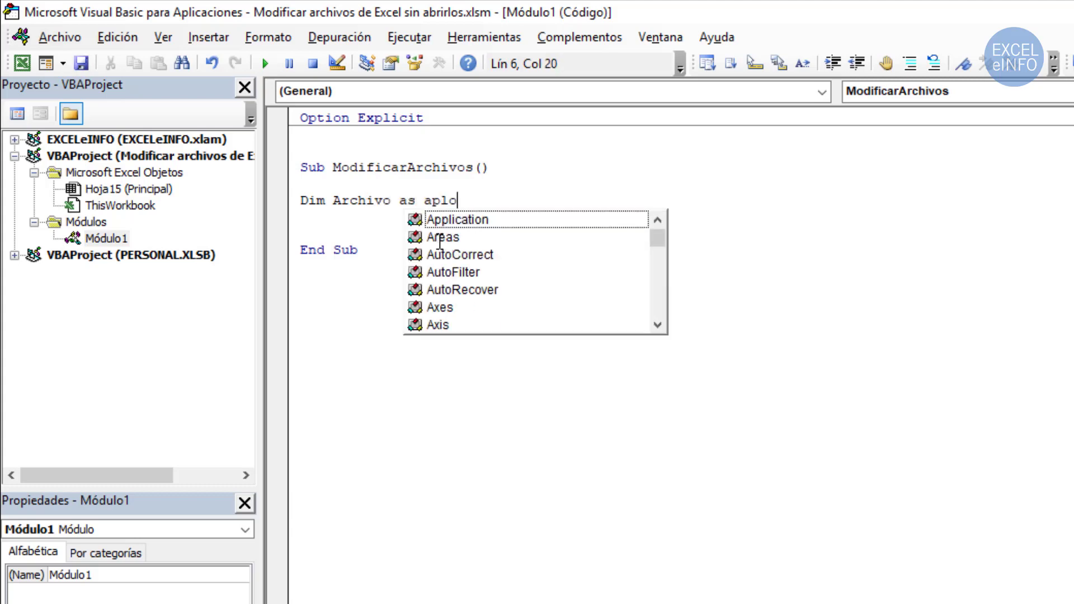
key(Return)
Declare Dim Celda As Object and Dim NombreArchivo As String
text(Dim C)
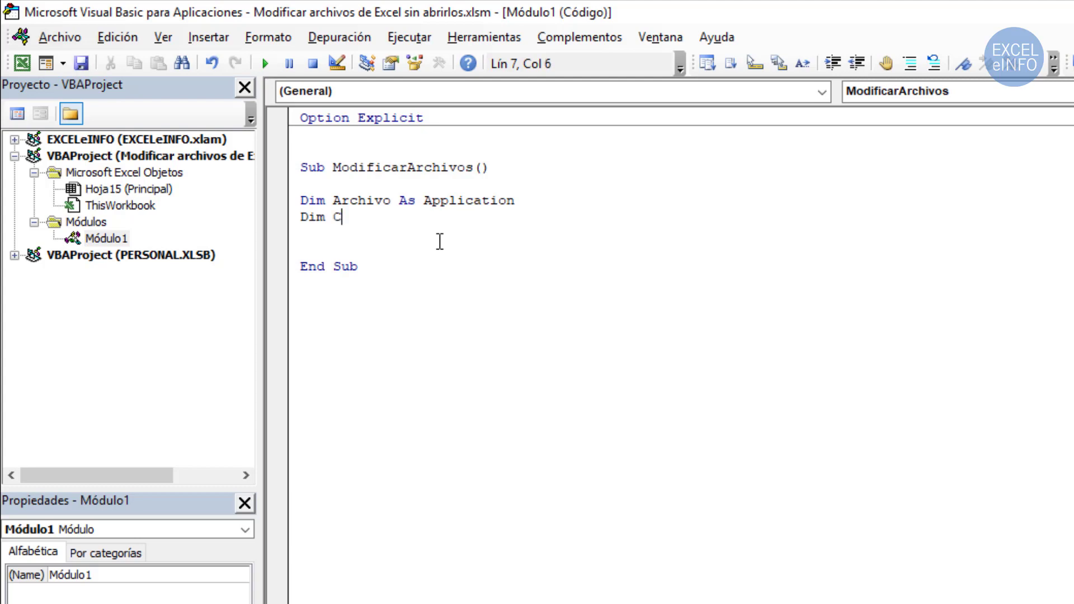
text(elda as o)
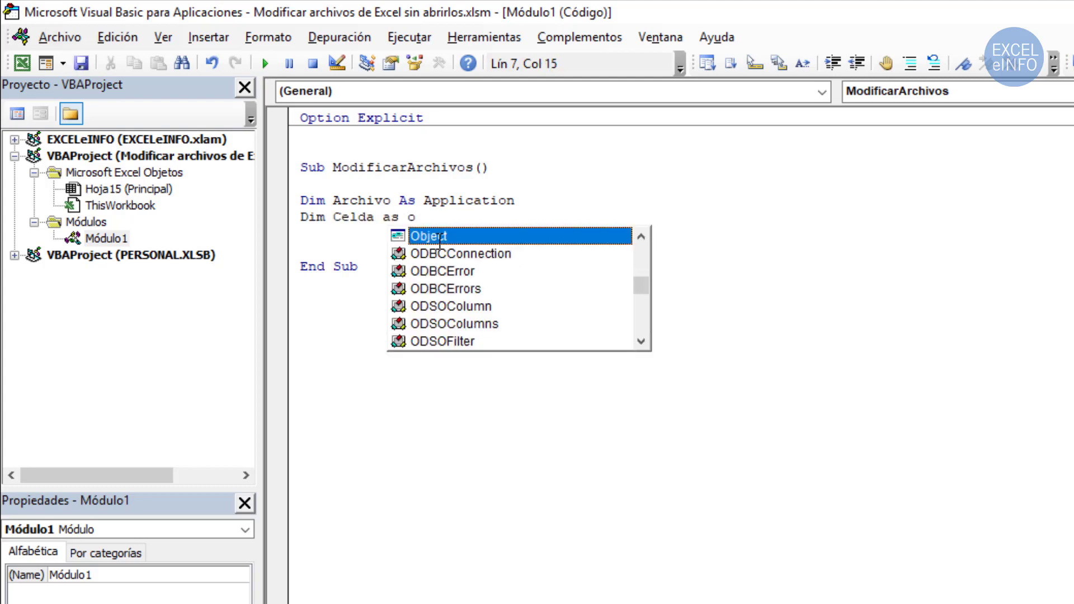
key(Tab)
key(Return)
text(Dim )
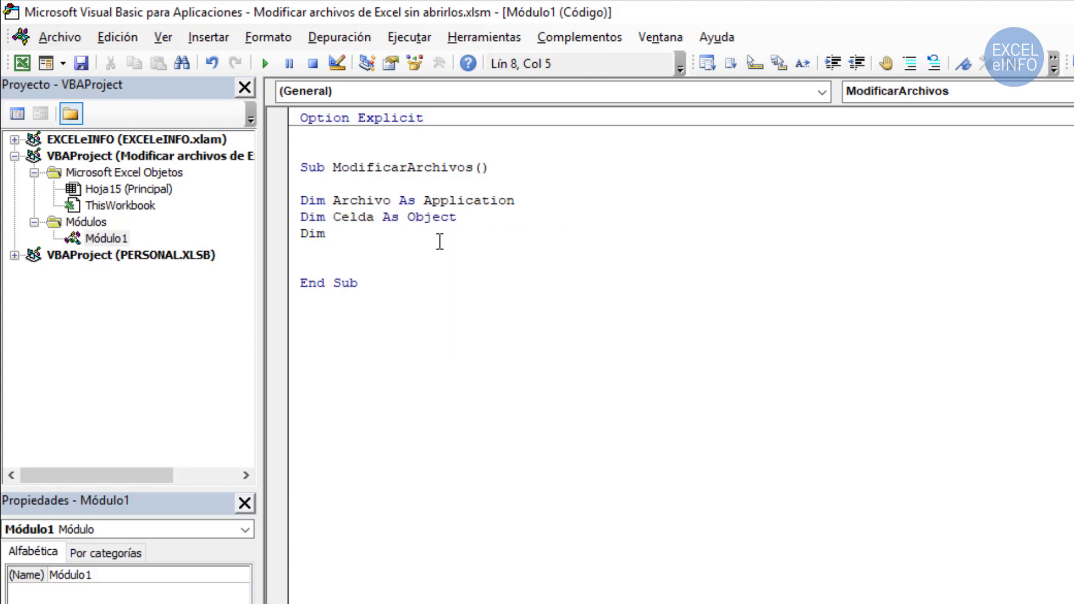
text(Nomre)
text(b)
key(BackSpace)
key(BackSpace)
key(BackSpace)
text(breArc)
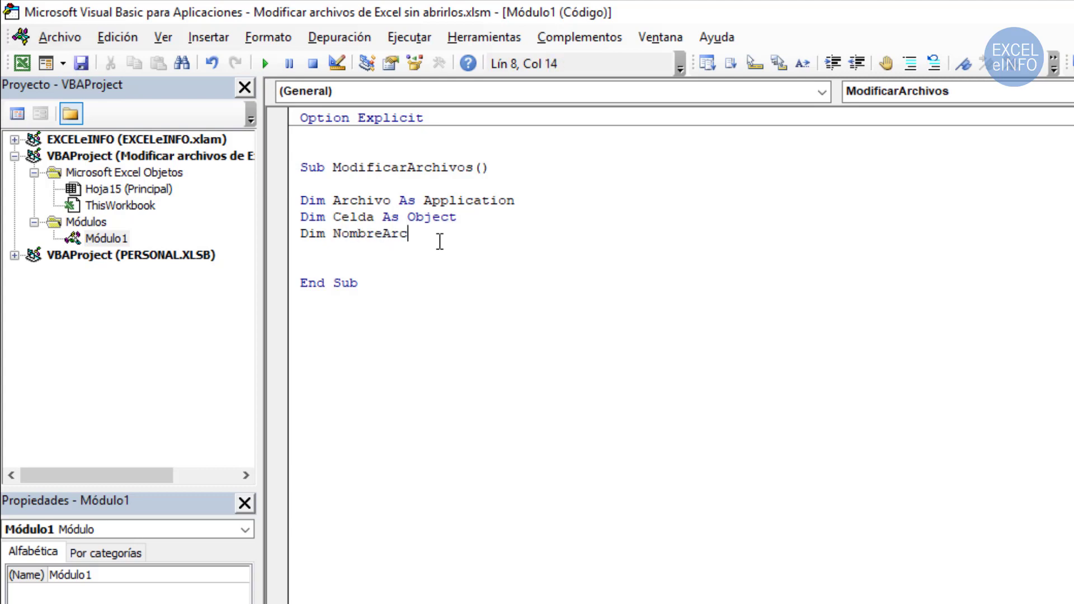
text(hivo as str)
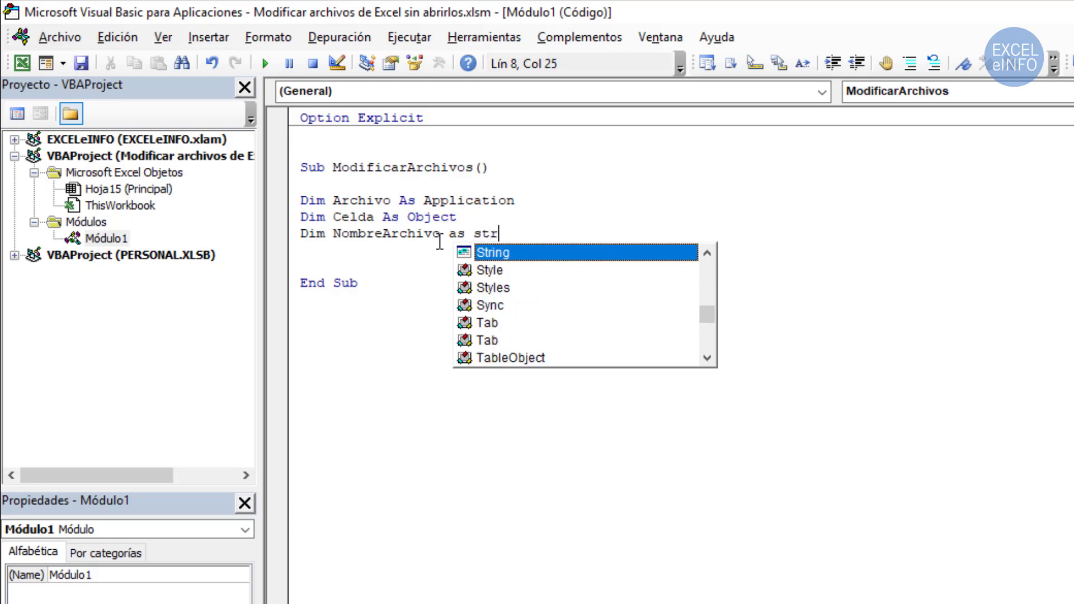
key(Tab)
key(Return)
key(Return)
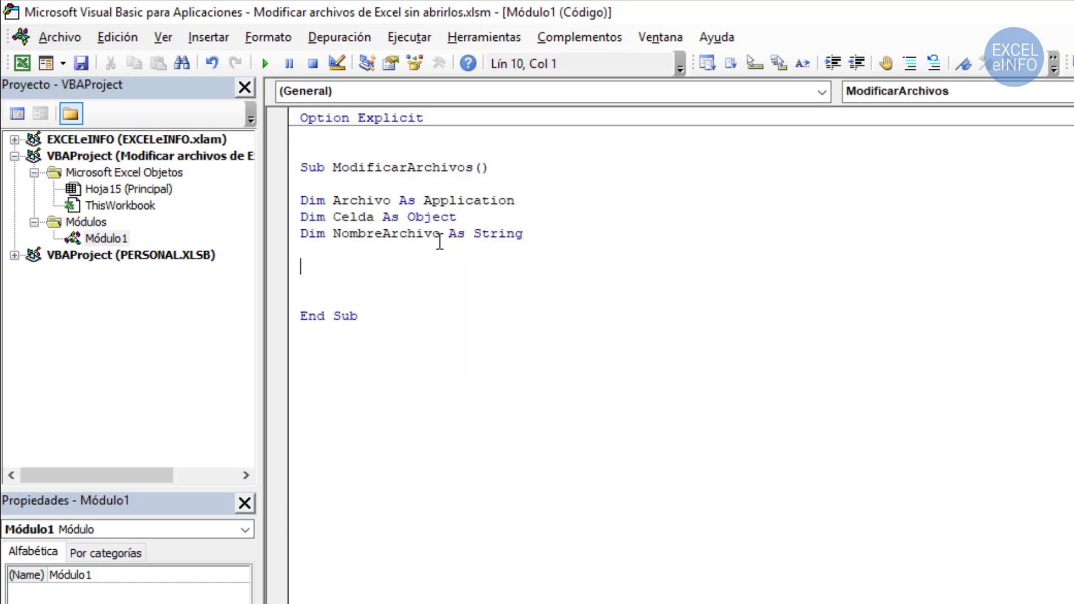
Add Set Archivo = CreateObject("Excel.Application") below the declarations, followed by blank lines
text(Set)
text( Arc)
text(hivo = )
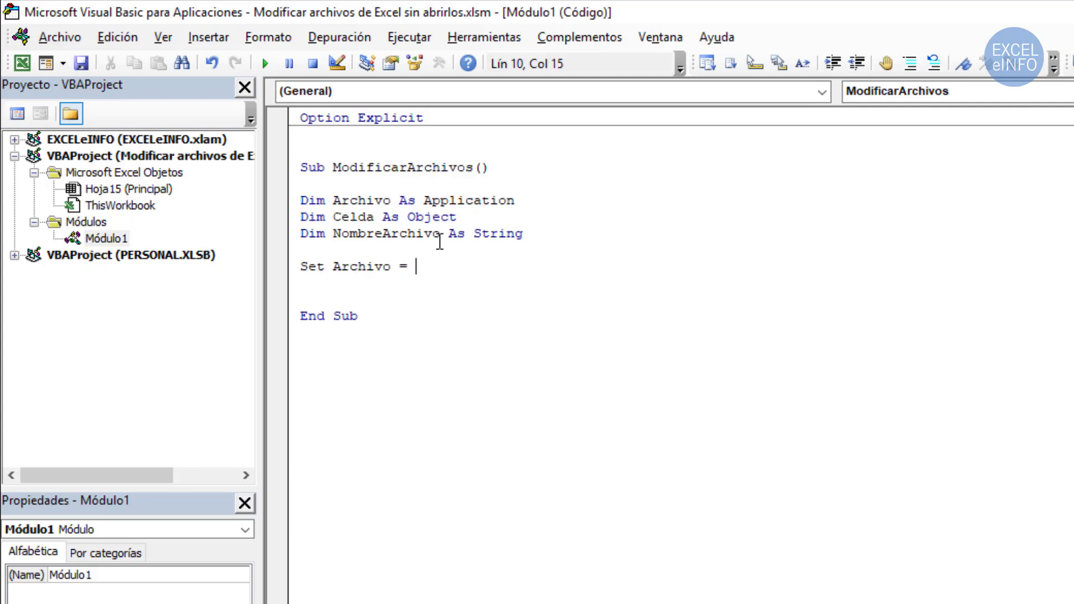
text(Crea)
text(teObjec)
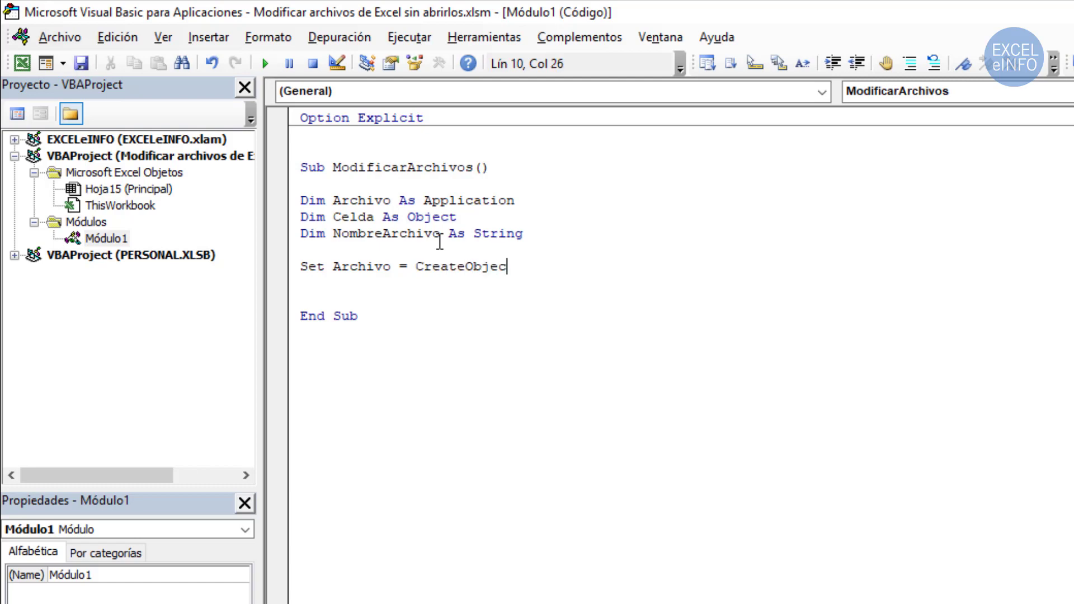
text(t()
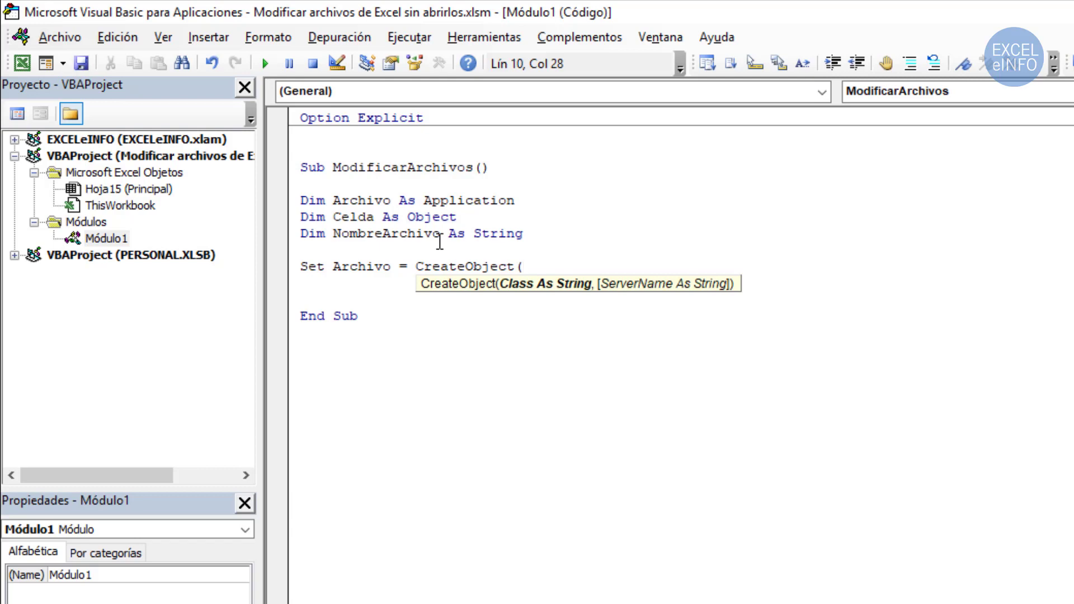
text("E)
text(xcel.)
text(Applicacion)
key(BackSpace)
key(BackSpace)
key(BackSpace)
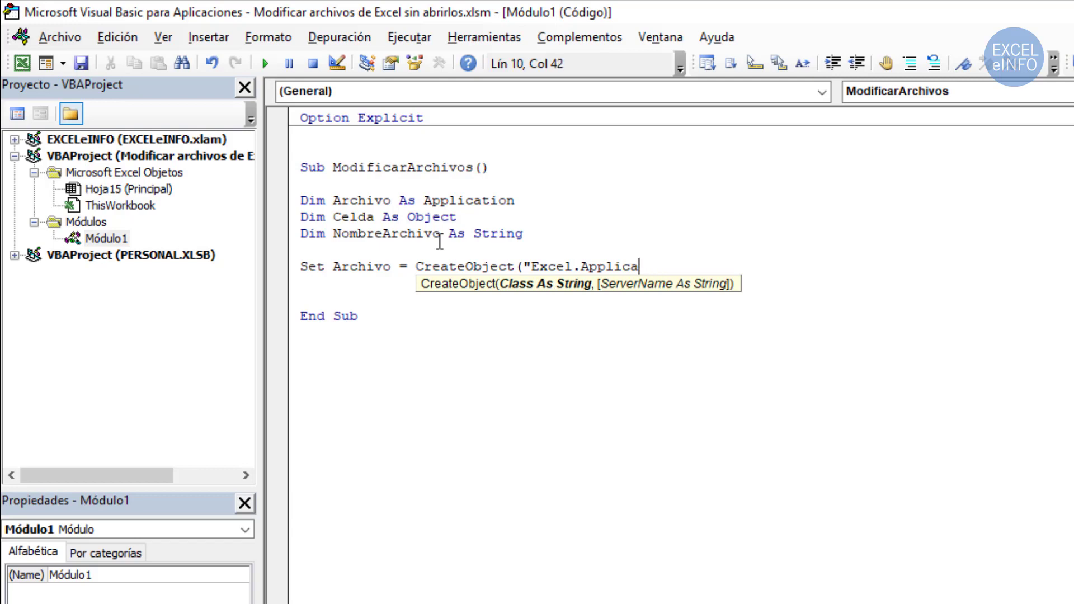
text(tion")
text())
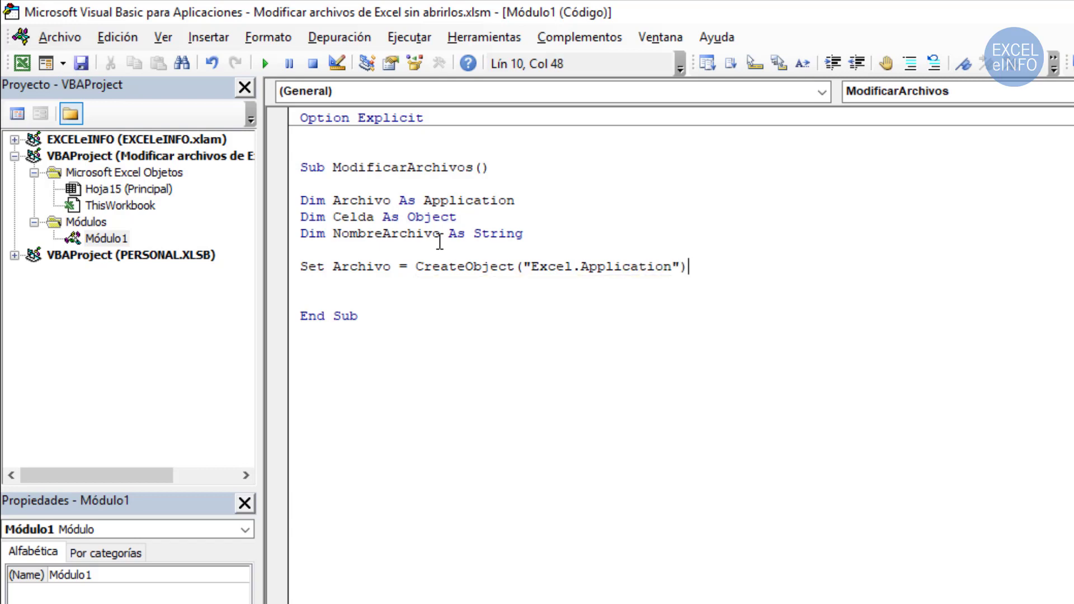
key(Return)
key(Return)
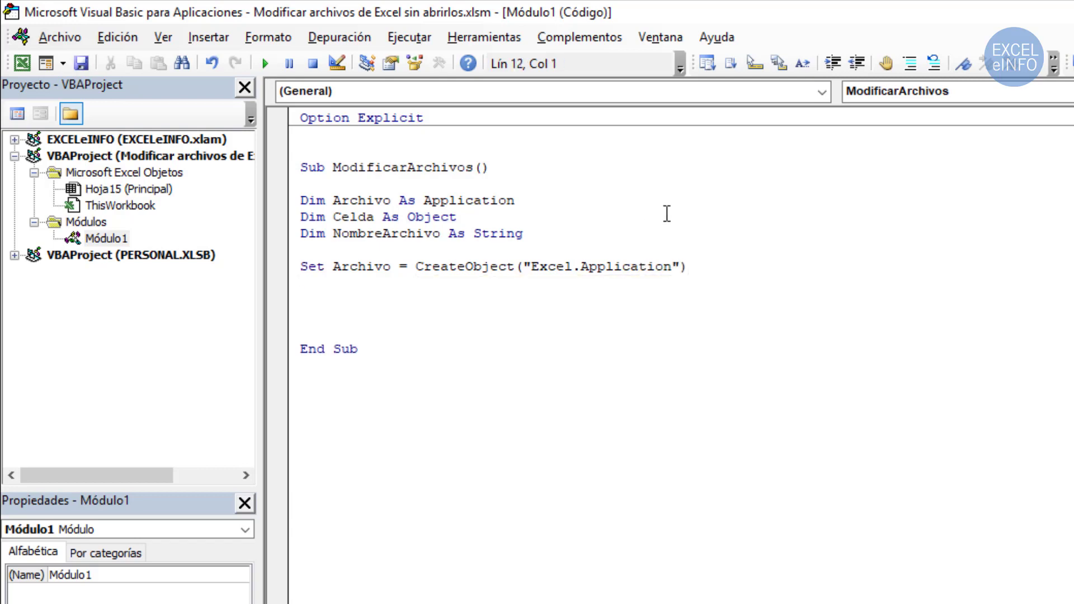
double_click(607, 265)
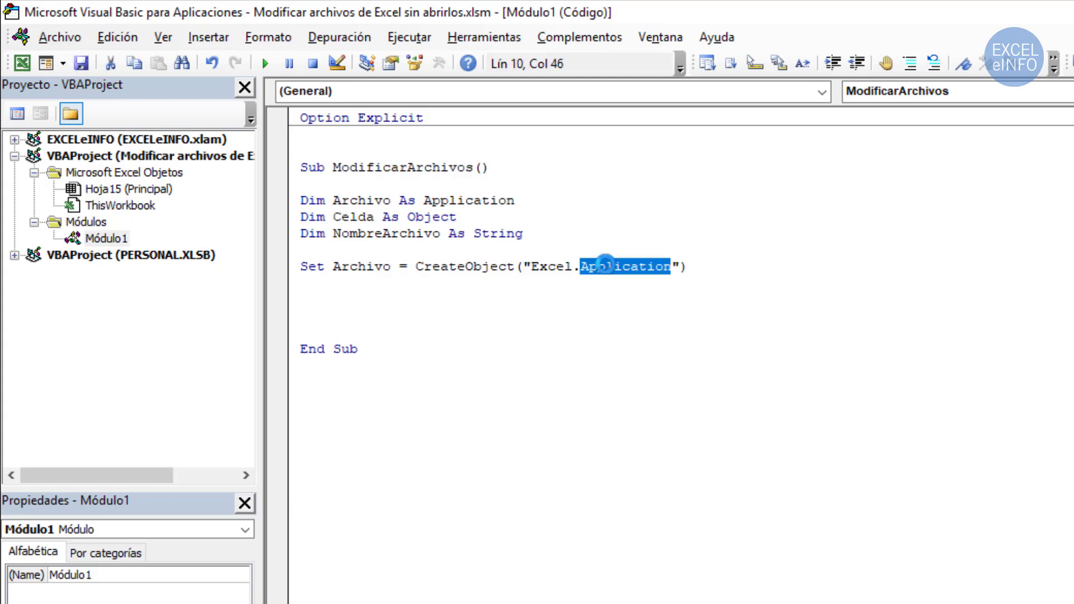
double_click(371, 265)
click(343, 302)
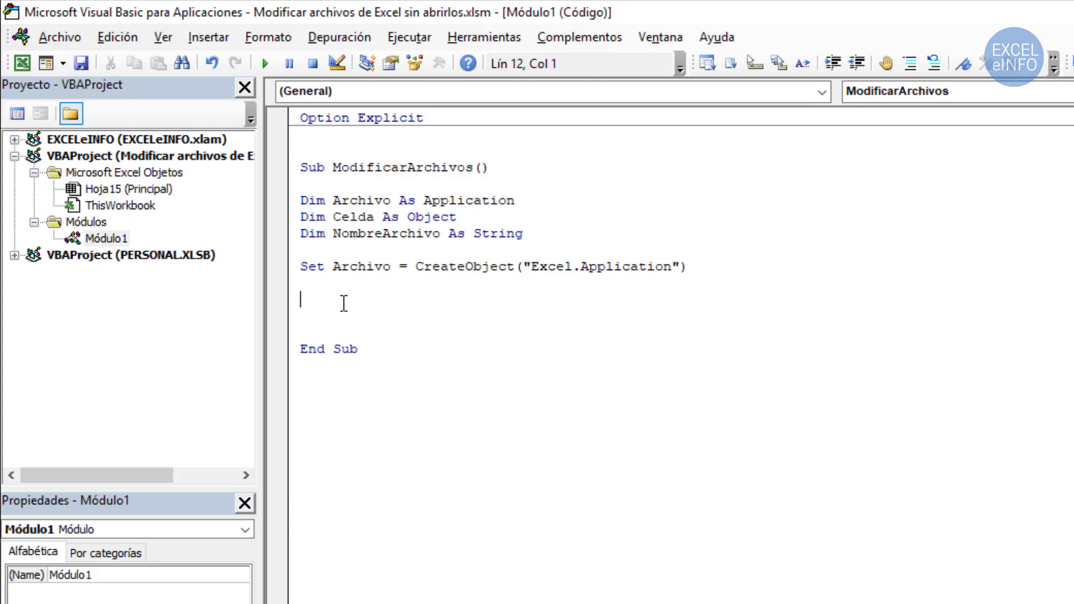
Open a With Archivo block containing a For Each Celda In Selection loop
text(W)
text(ith )
text(Arch)
text(ivo)
key(Return)
key(Return)
key(Return)
key(Return)
key(Up)
key(Up)
key(Tab)
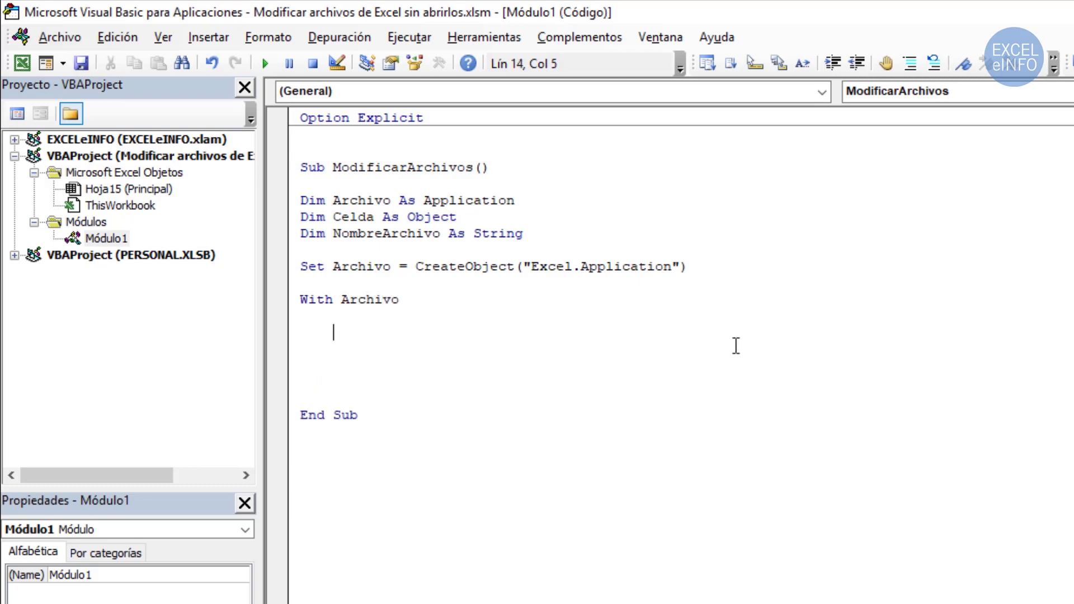
text(For E)
text(ach)
key(alt+Tab)
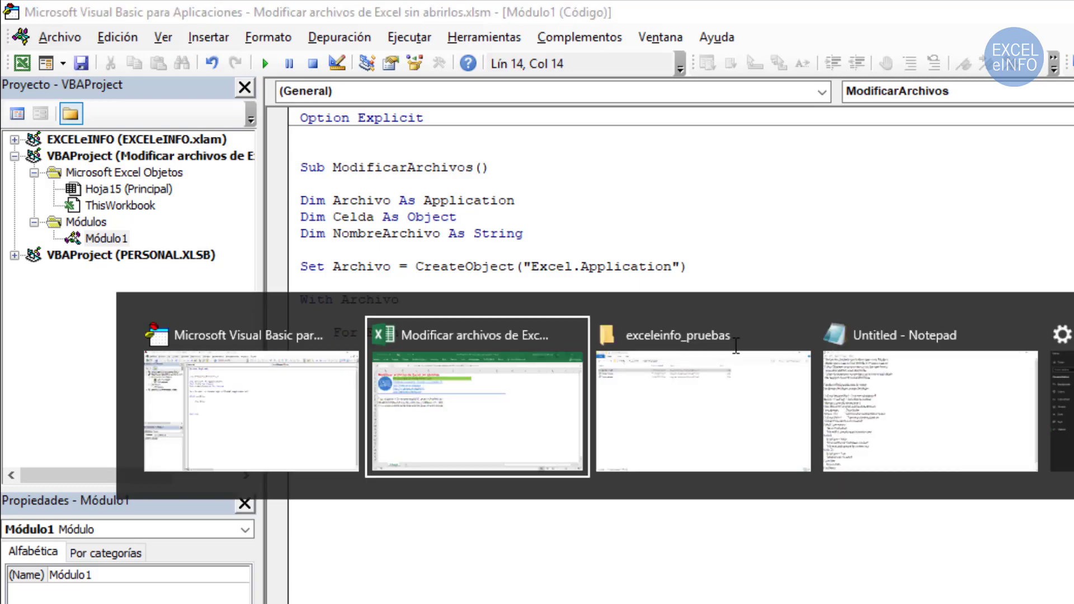
key(Up)
key(Up)
key(Down)
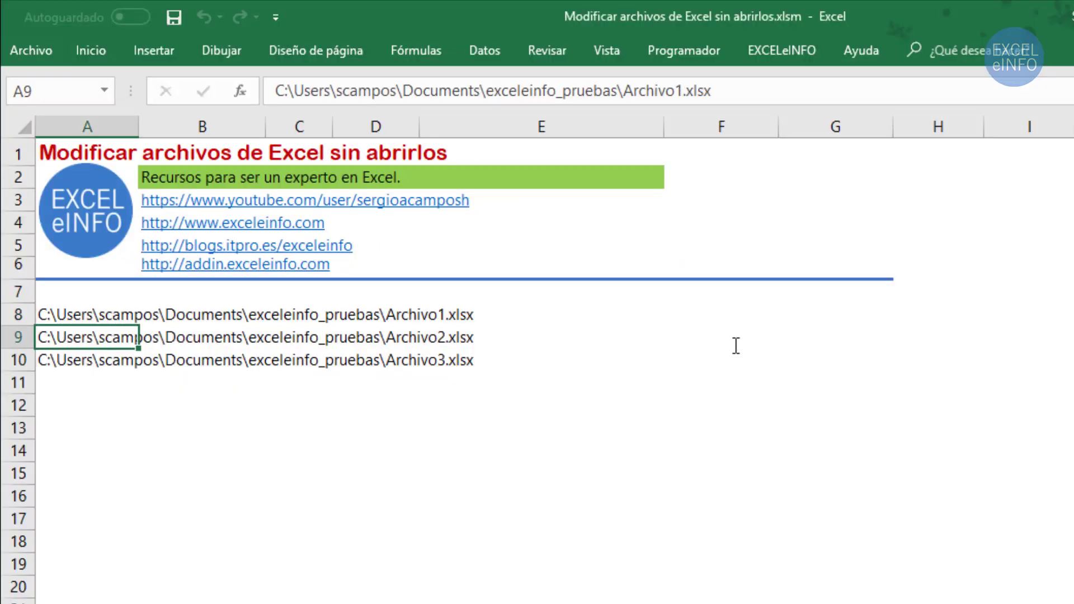
key(Up)
key(alt+Tab)
text(Ce)
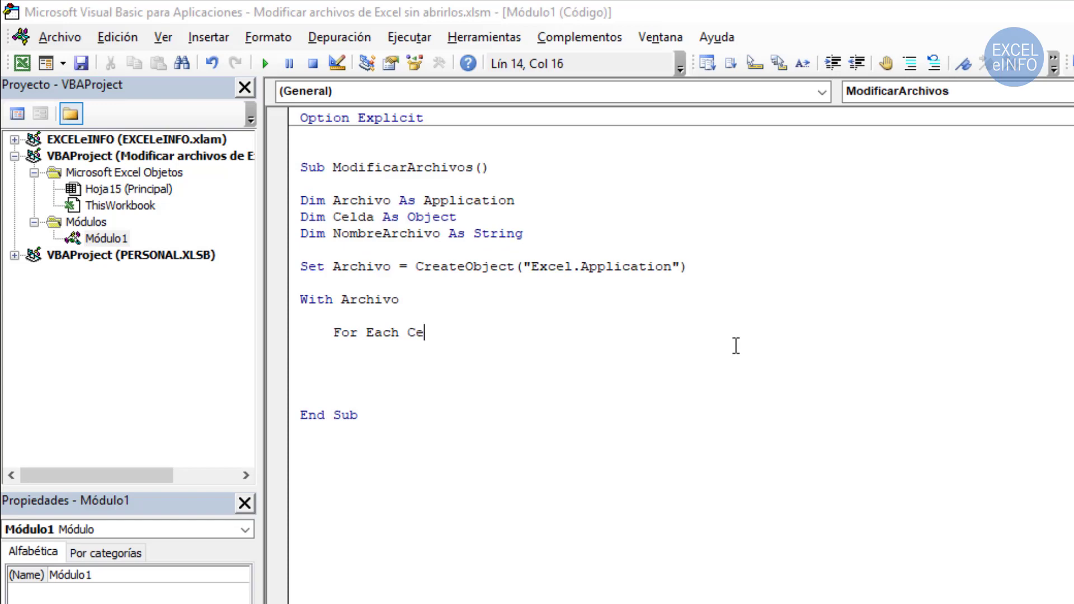
text(lda)
text( in )
text(sele)
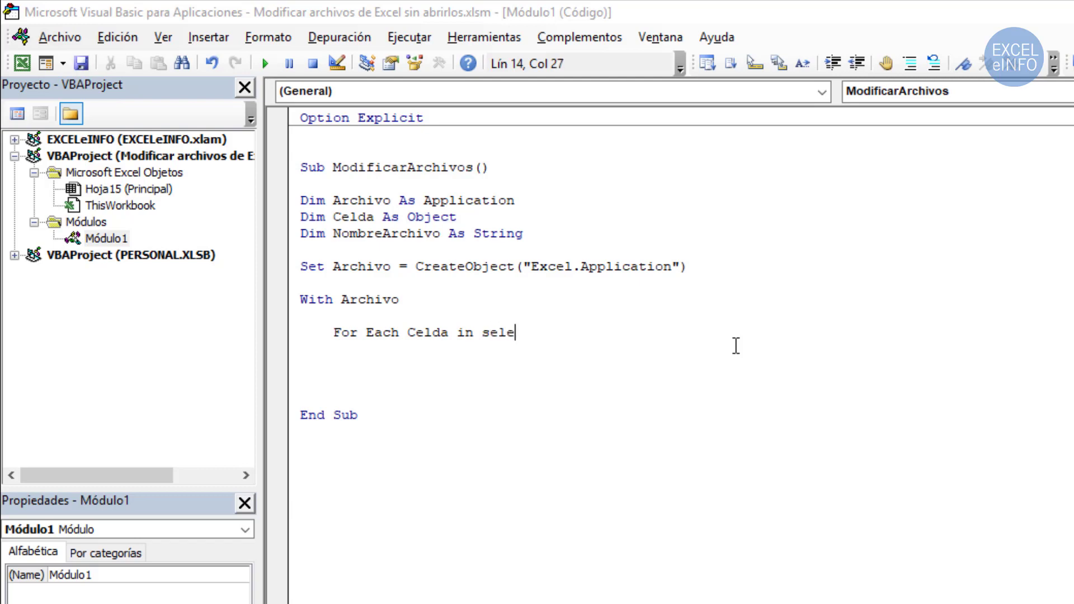
text(ction)
key(Return)
Inside the loop, assign NombreArchivo = Celda.Value, checking the file paths in the worksheet
key(alt+F11)
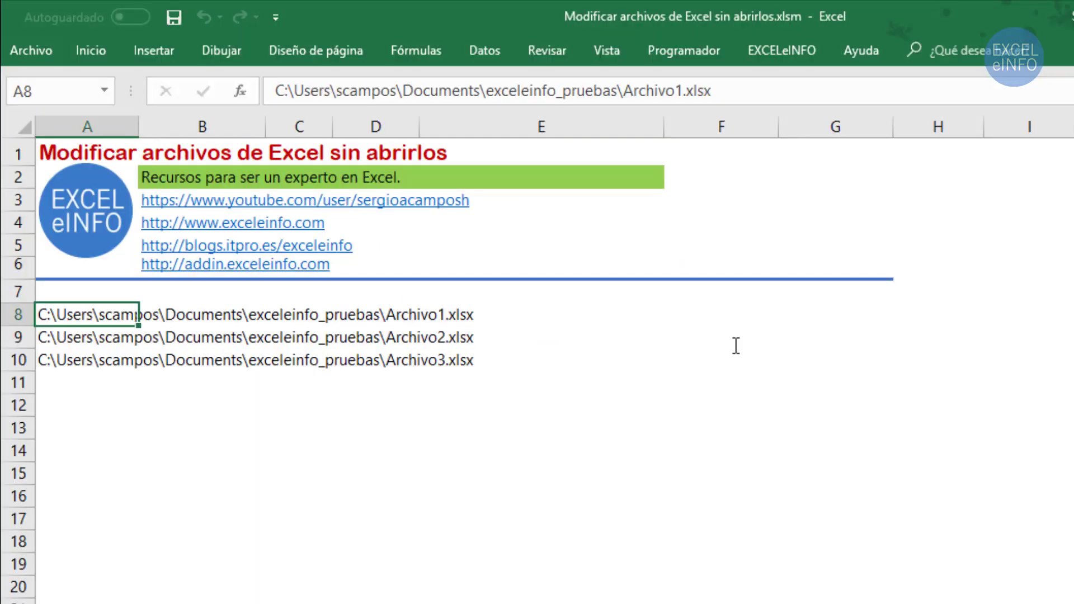
key(Down)
key(Down)
key(Up)
key(Up)
key(alt+F11)
text(Nombre)
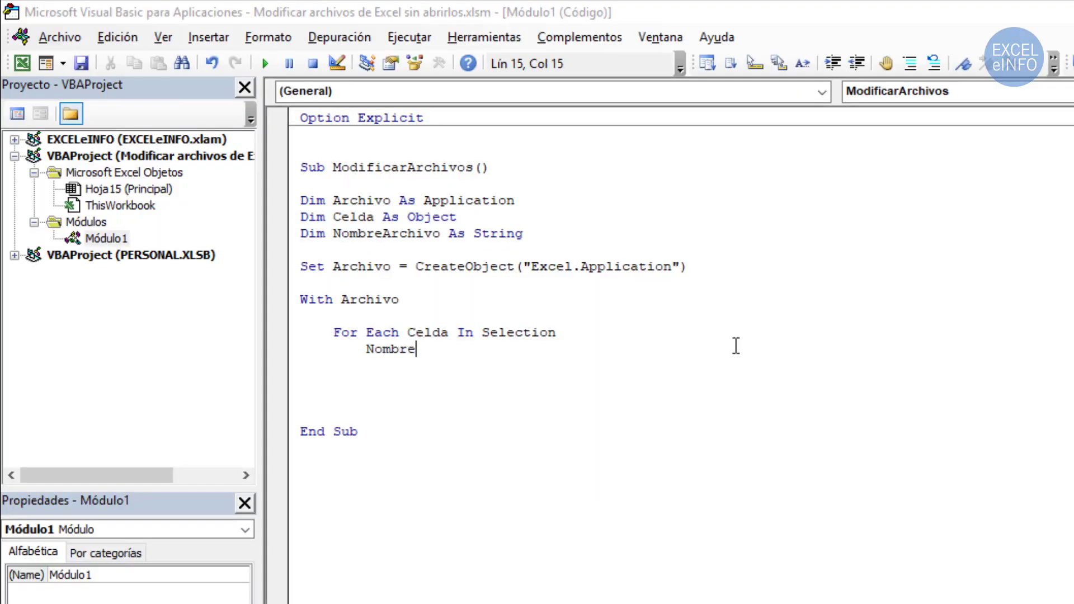
text(Arch)
text(ivo )
text( = Celda.)
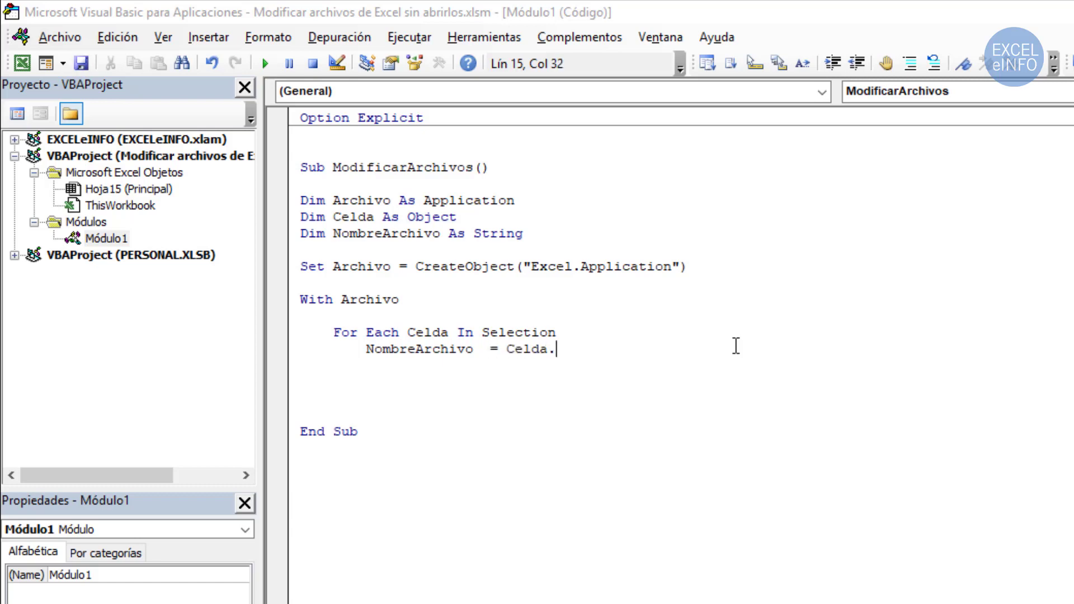
text(Value)
key(Return)
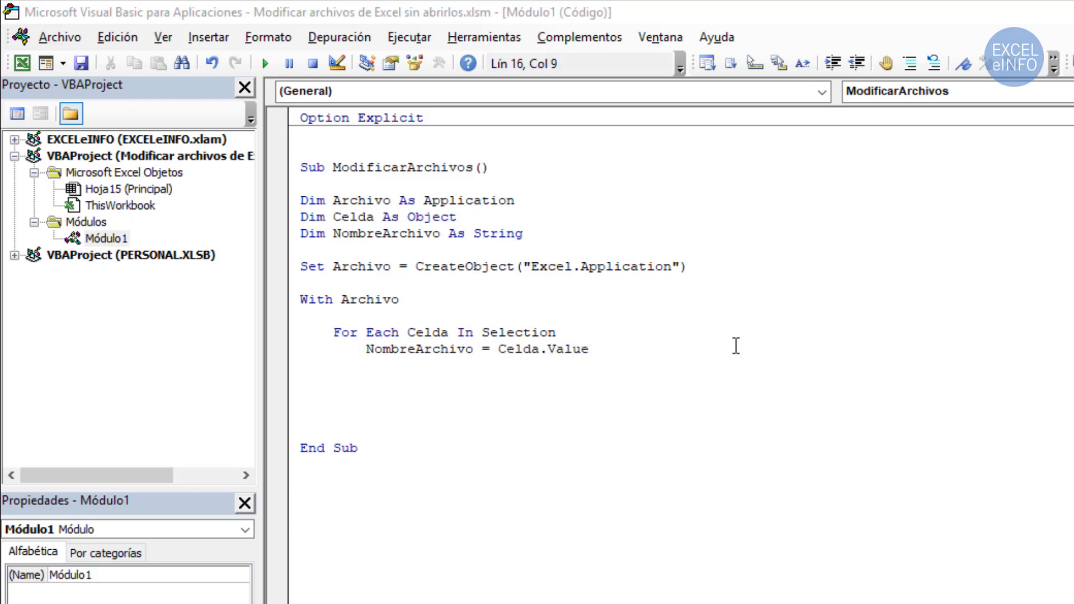
key(alt+F11)
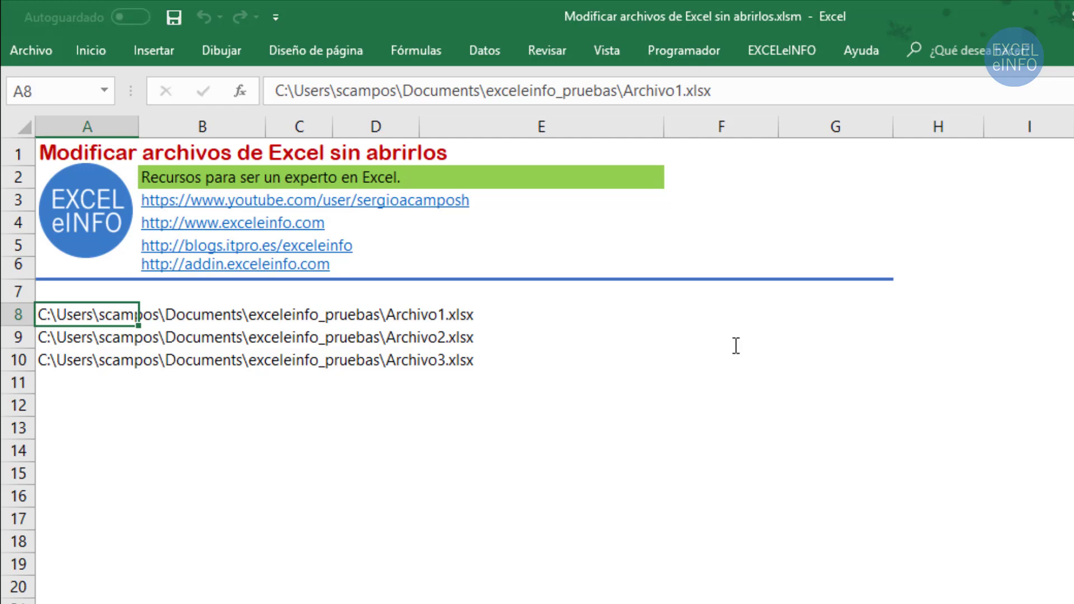
key(F2)
key(shift+Home)
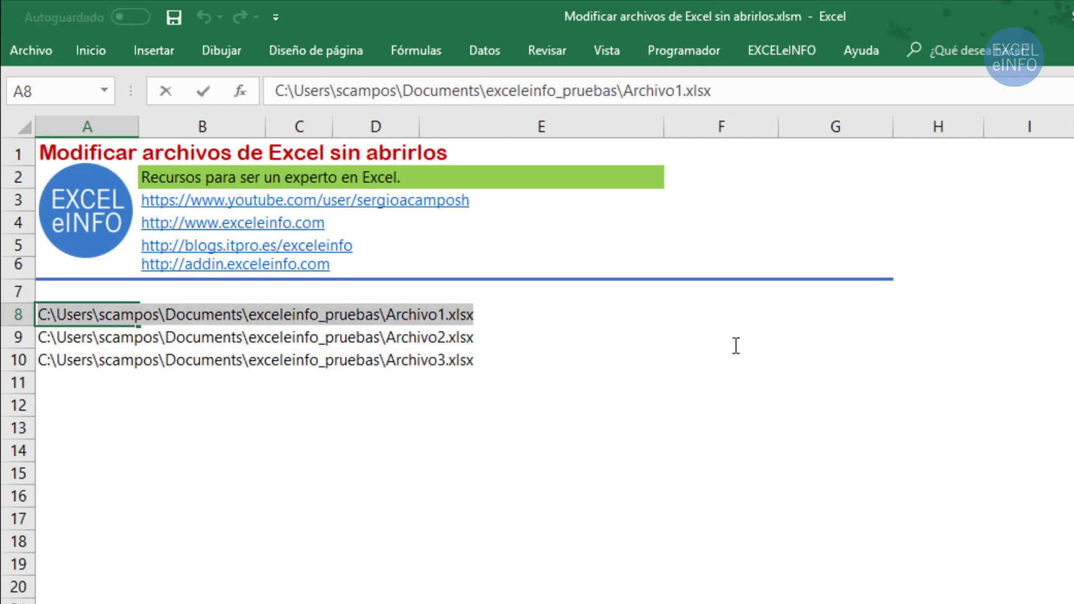
key(Escape)
key(alt+F11)
key(Return)
Write If IsFileOpen(NombreArchivo) Then, verifying the function name against the Notepad copy
text(I)
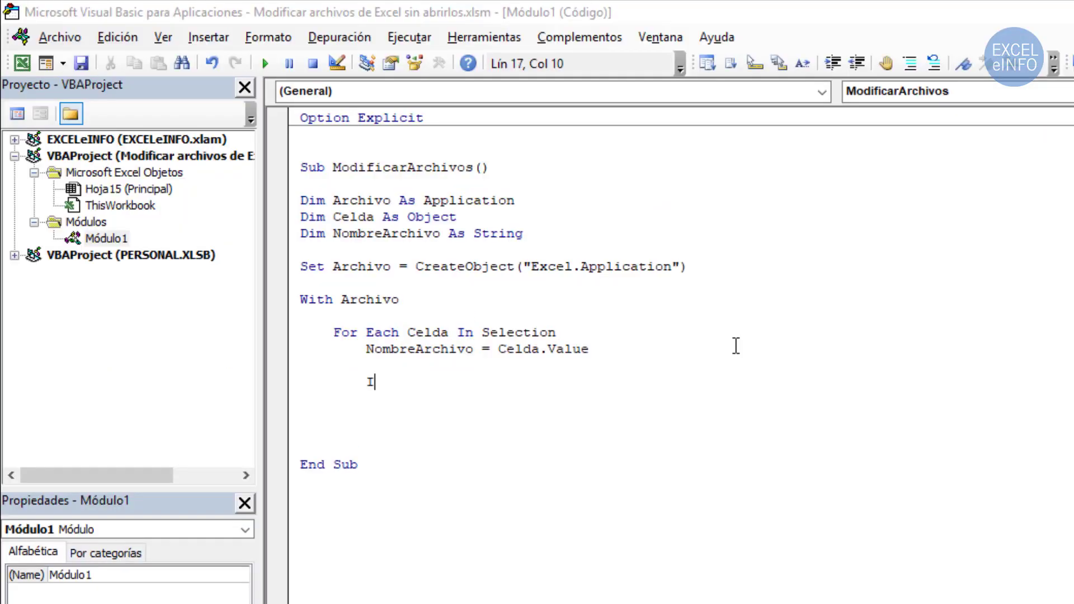
text(f )
text(Is)
text(FileO)
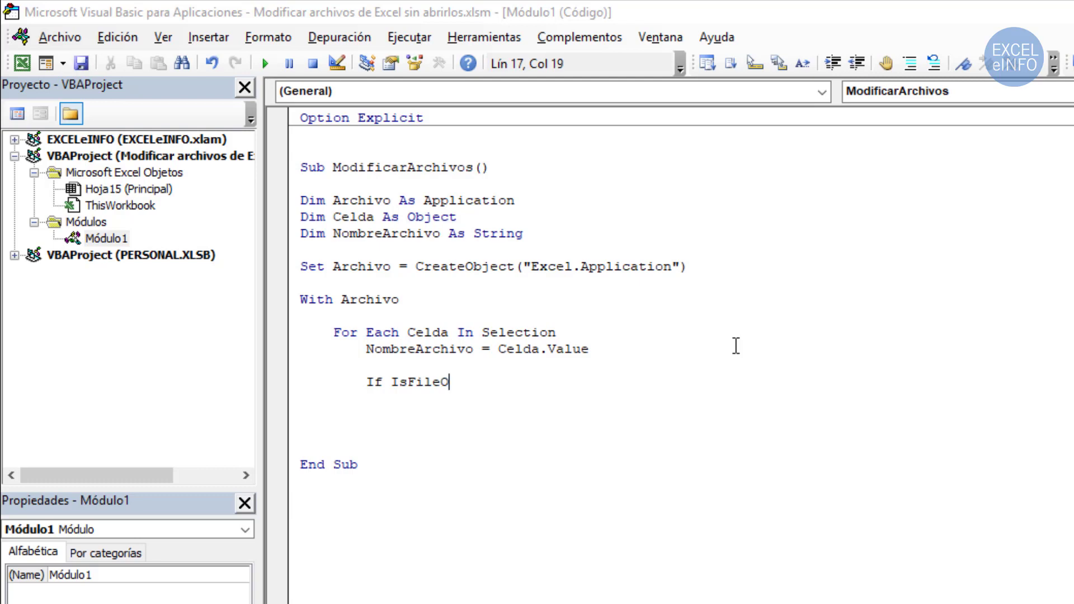
text(pen)
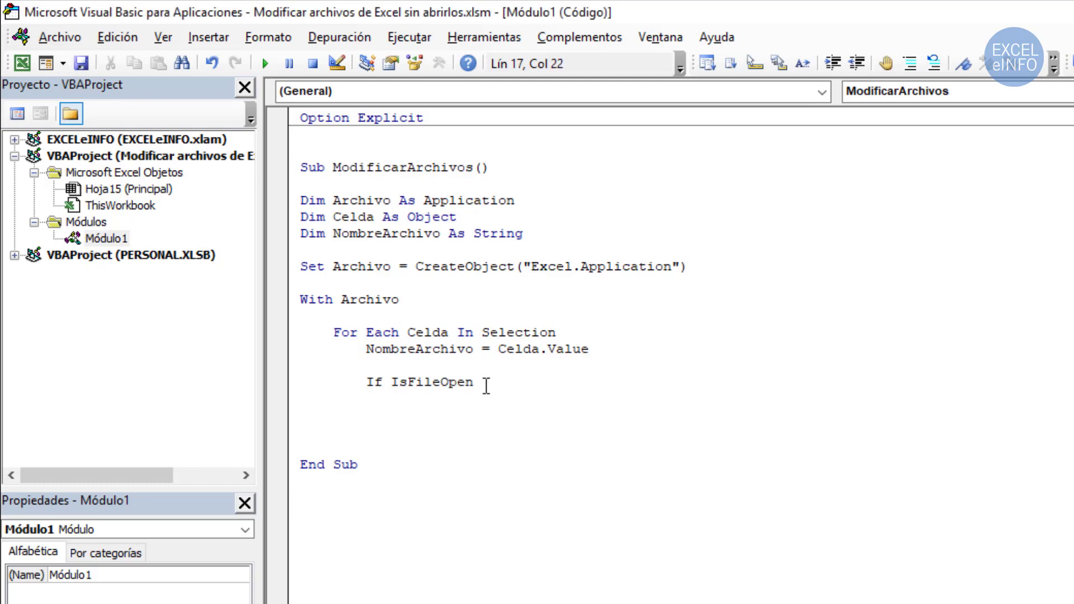
key(alt+Tab)
key(Home)
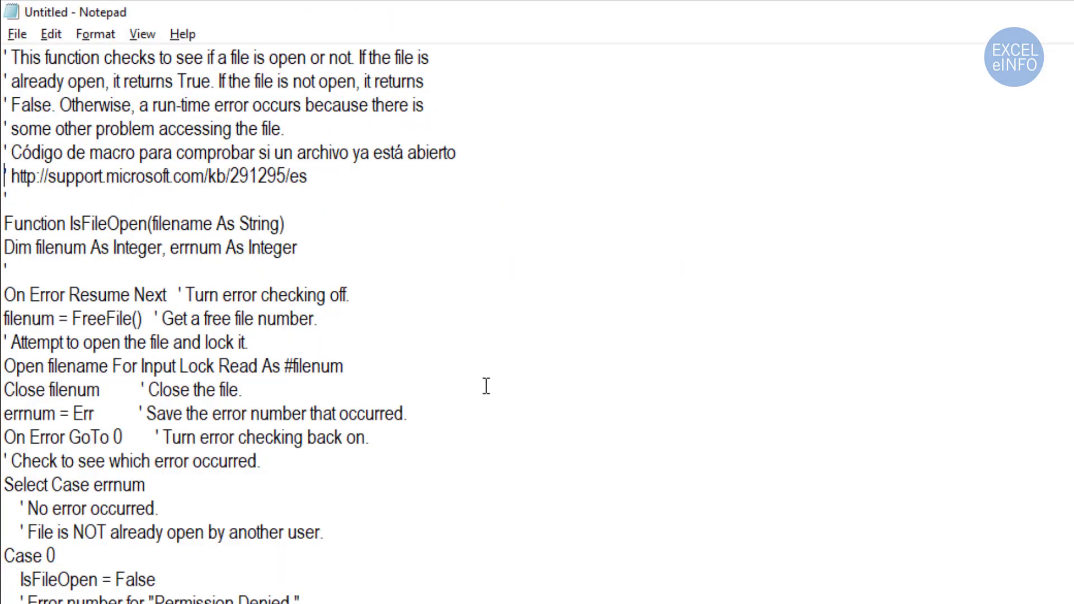
key(shift+End)
key(Home)
key(Down)
key(Down)
key(Right)
key(Right)
key(Right)
key(Right)
key(Right)
key(Right)
key(Right)
key(Right)
key(shift+Right)
key(shift+Right)
key(shift+Right)
key(shift+Right)
key(shift+Right)
key(shift+Right)
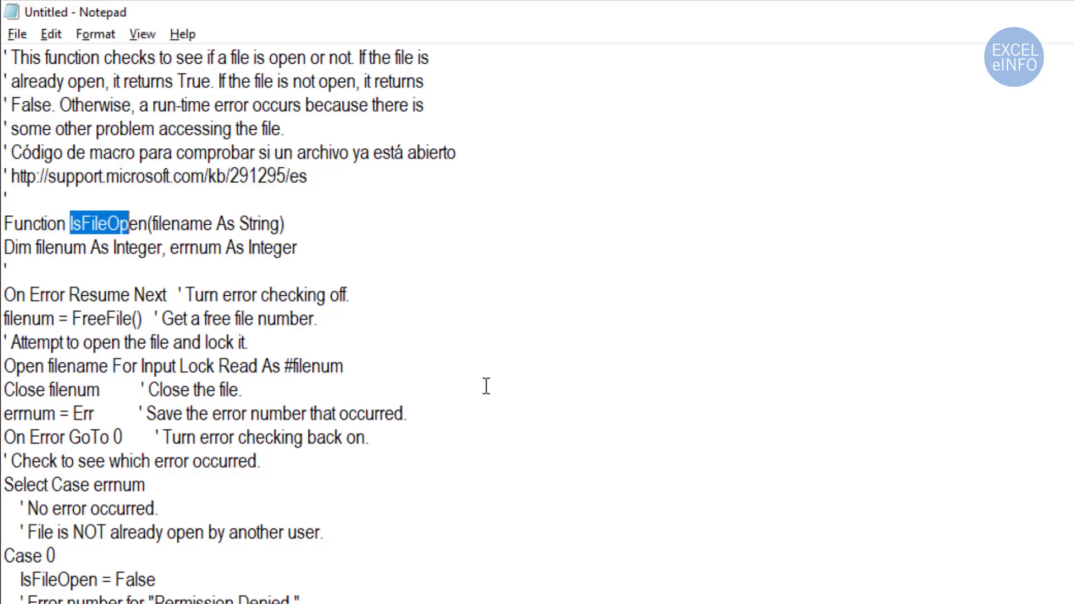
key(shift+Right)
key(shift+Right)
key(Right)
key(alt+Tab)
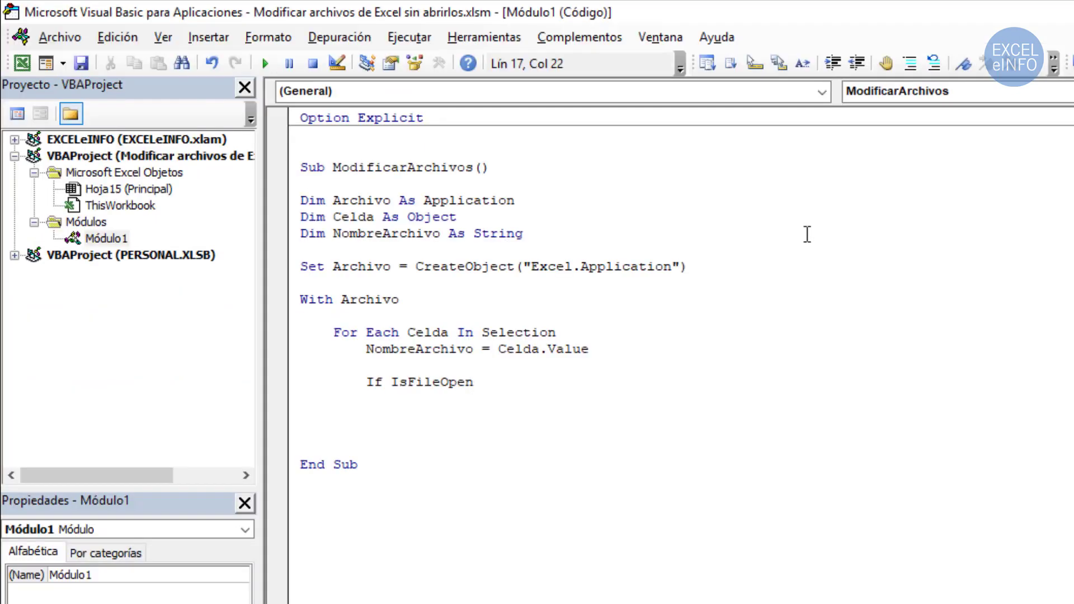
text(()
text(Nombre)
text(Archivo))
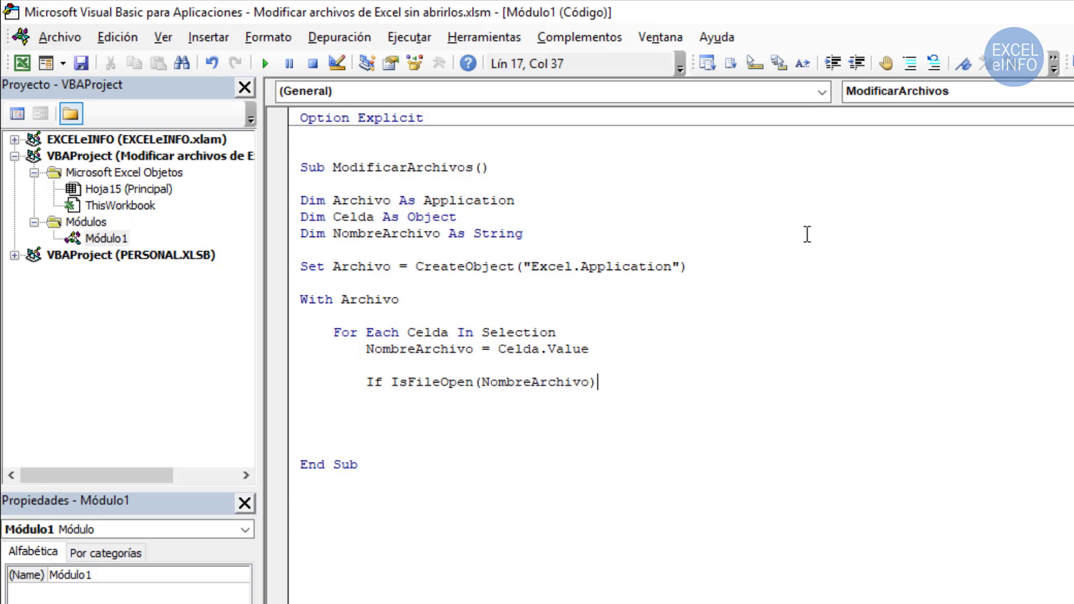
text( then)
Finish the If IsFileOpen(NombreArchivo) Then line, reviewing its function name and argument
key(Return)
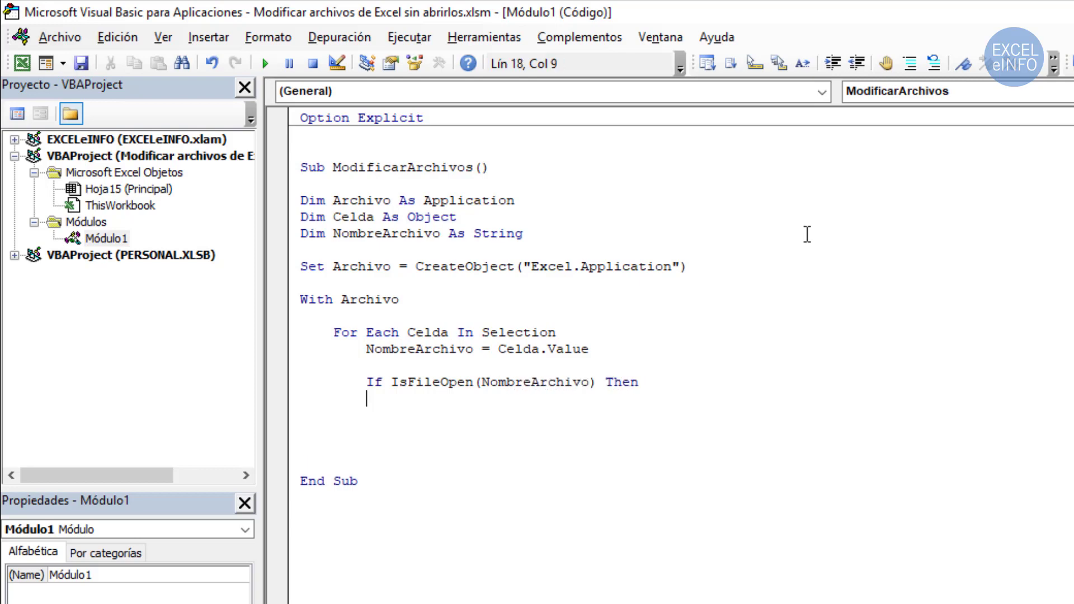
key(Right)
key(Right)
key(Right)
key(ctrl+Right)
key(Right)
key(ctrl+shift+Right)
key(alt+Tab)
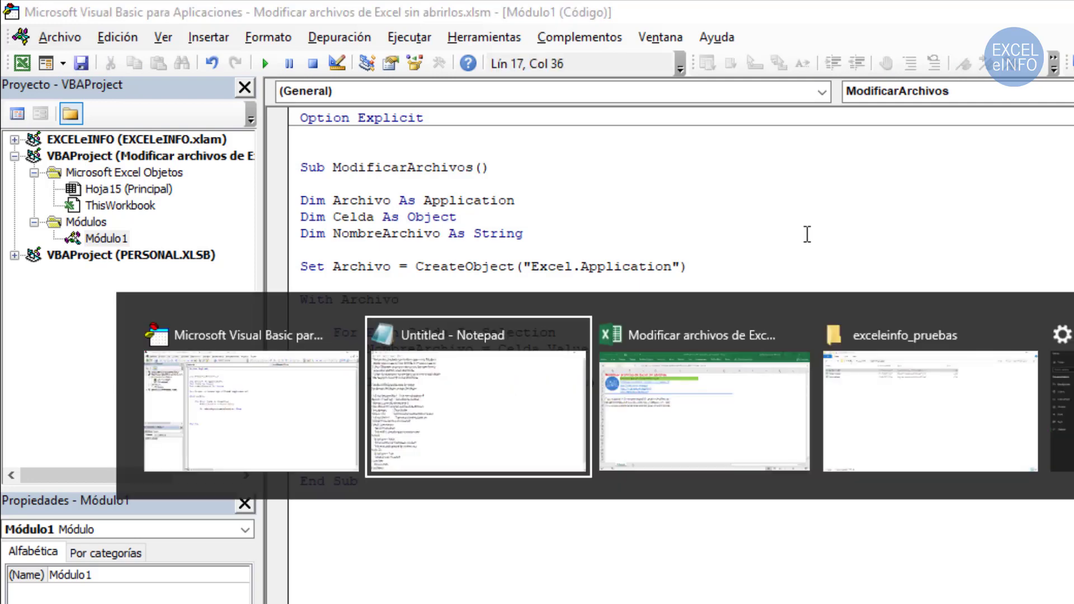
key(Tab)
key(alt+Tab)
key(Left)
key(Left)
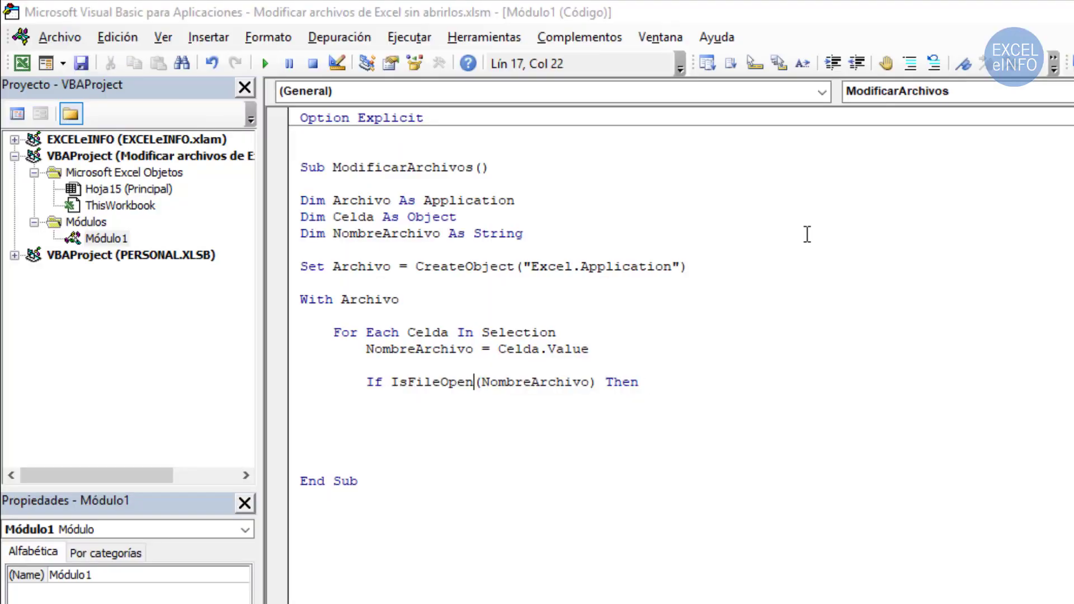
key(ctrl+shift+Left)
key(Left)
key(ctrl+shift+Right)
key(End)
Add an empty commented line under Then, followed by an Else branch
key(Return)
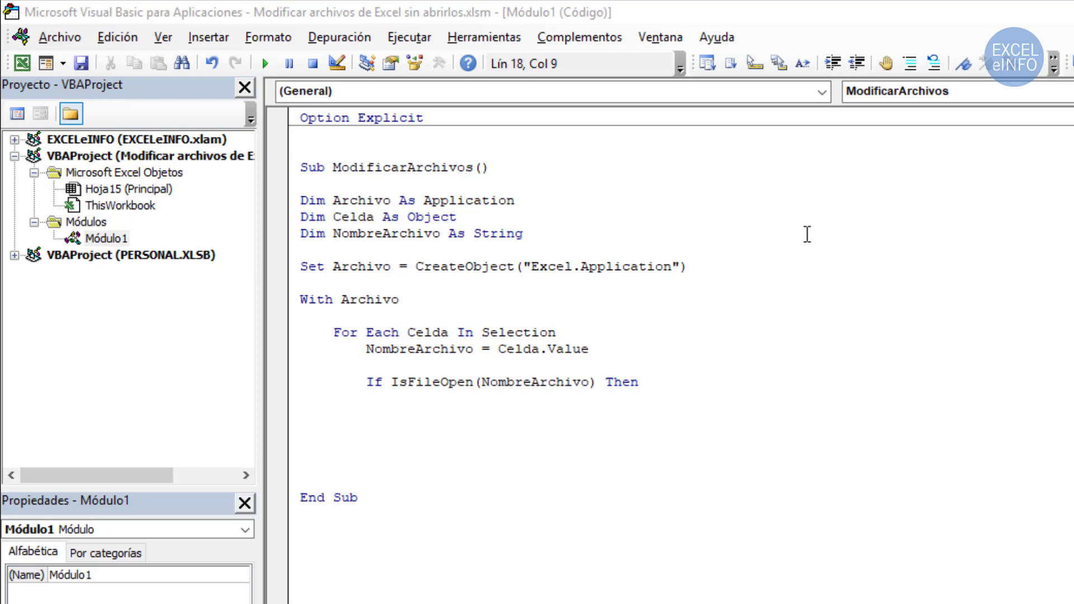
text(')
key(BackSpace)
key(Return)
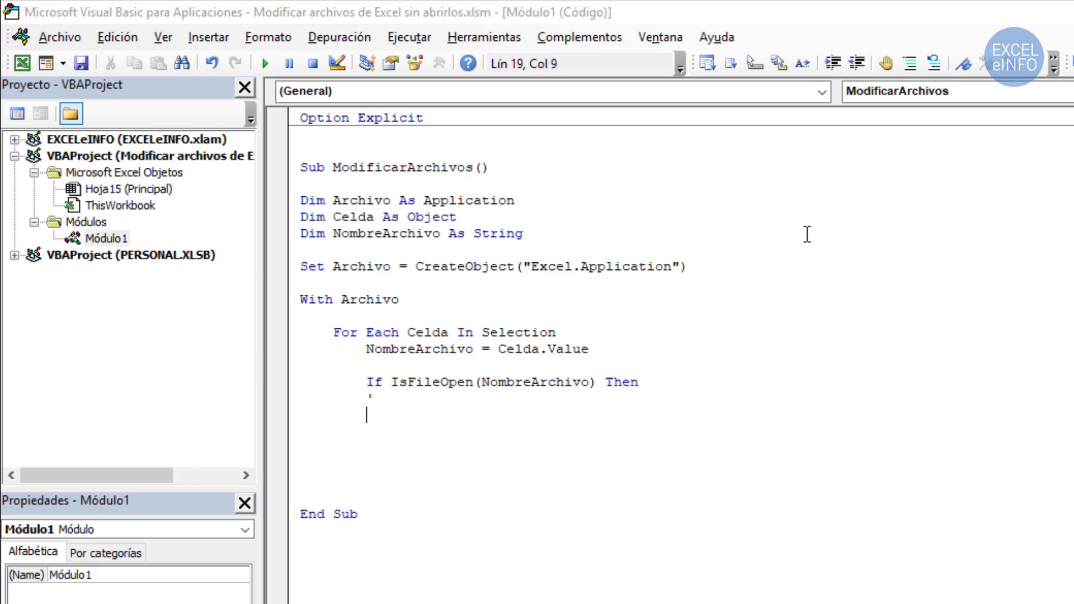
text(Else)
key(Return)
key(Return)
key(Tab)
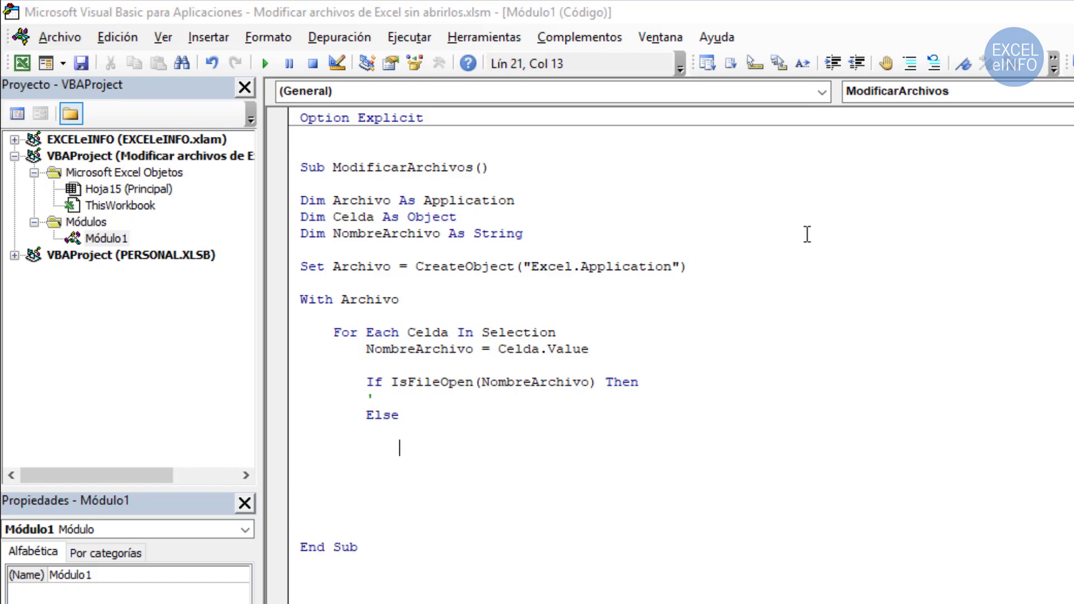
Start an indented With statement in the Else branch, dismissing the compile error message
text(Wit)
text(h)
key(alt+F11)
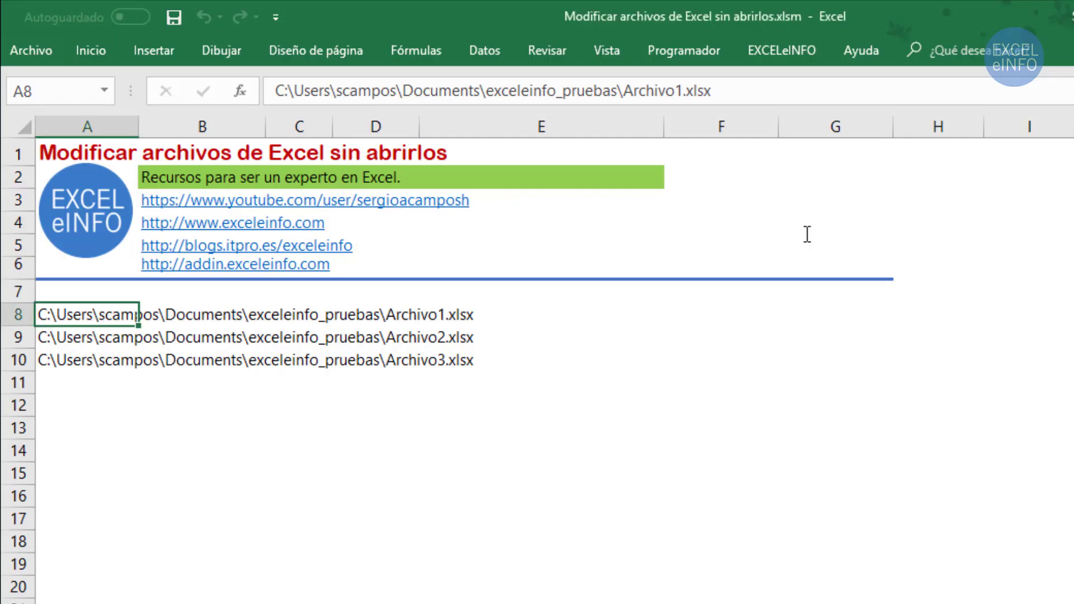
key(alt+F11)
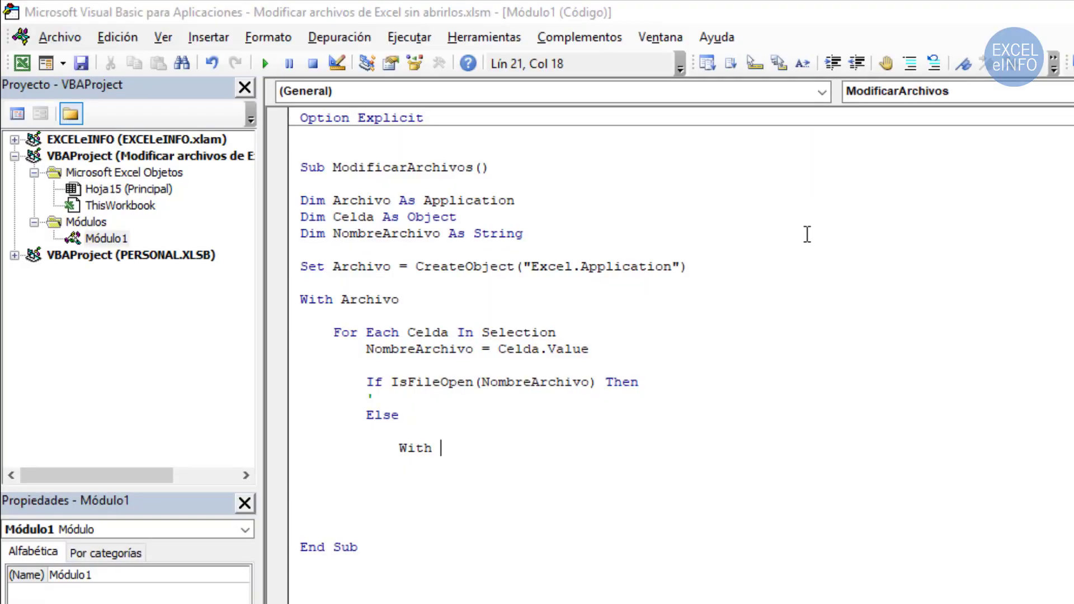
key(Left)
key(shift+Left)
key(shift+Left)
key(Right)
key(Right)
text(.)
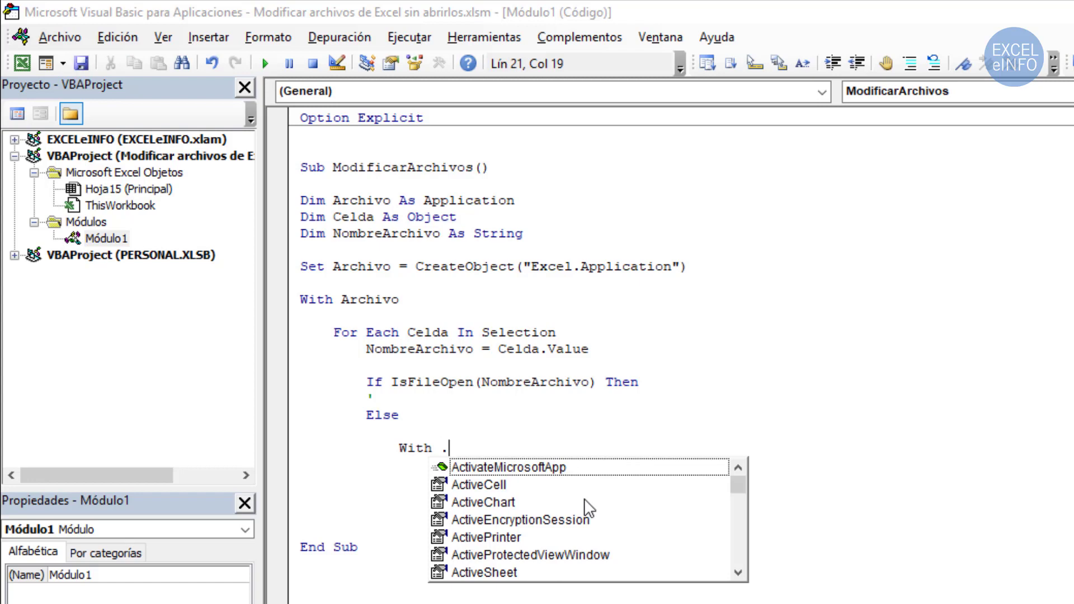
key(Down)
key(Down)
key(Escape)
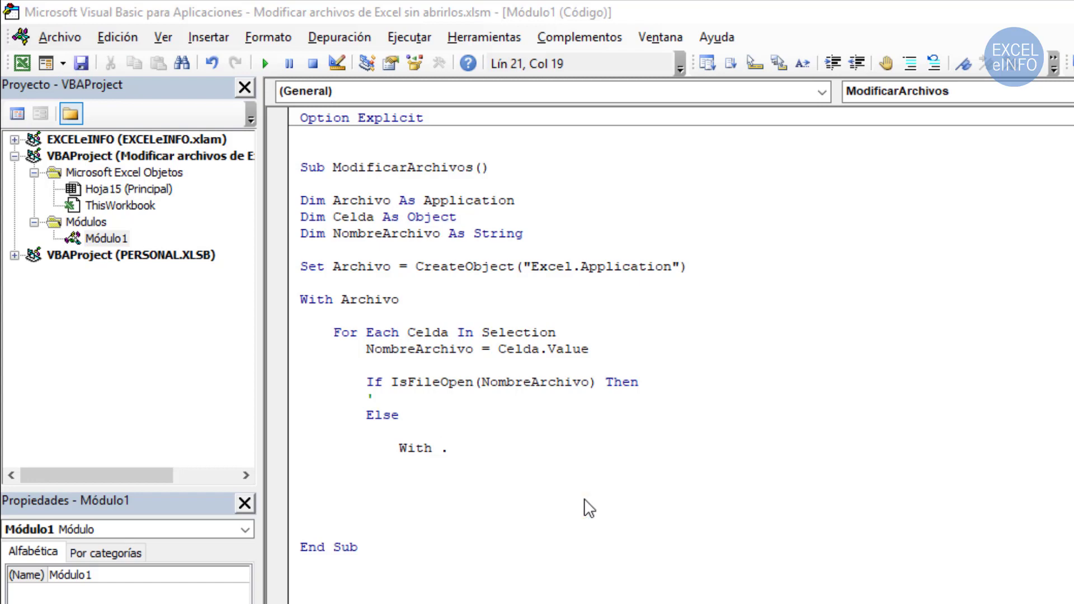
key(Down)
key(Return)
key(BackSpace)
Dismiss the compile error and return to the unfinished With line under Else
key(Up)
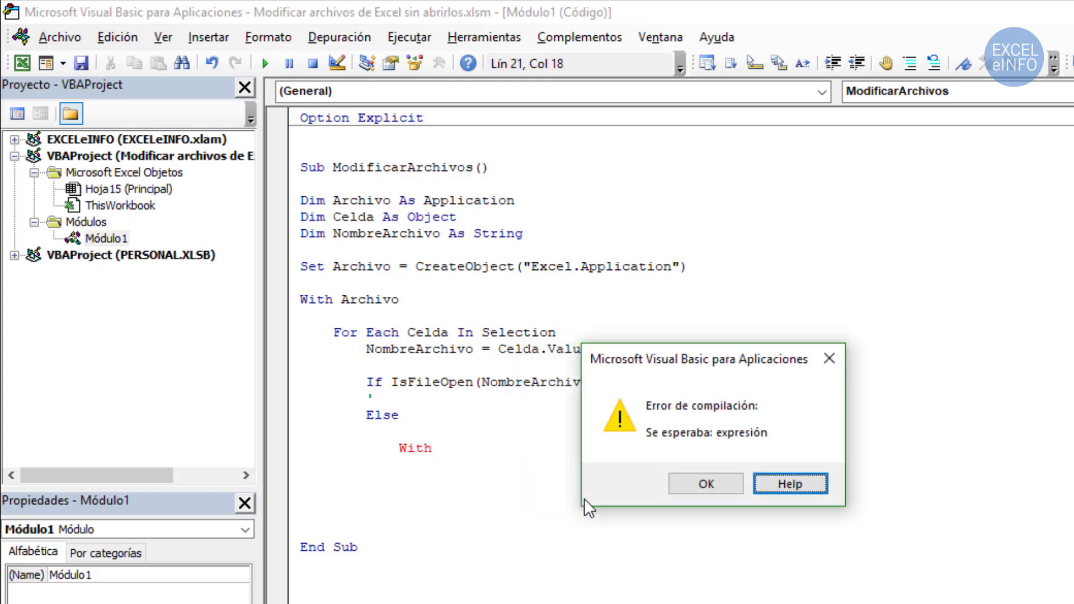
key(Return)
key(Up)
key(Up)
key(Up)
key(Up)
key(Up)
key(Up)
key(Up)
key(ctrl+shift+Left)
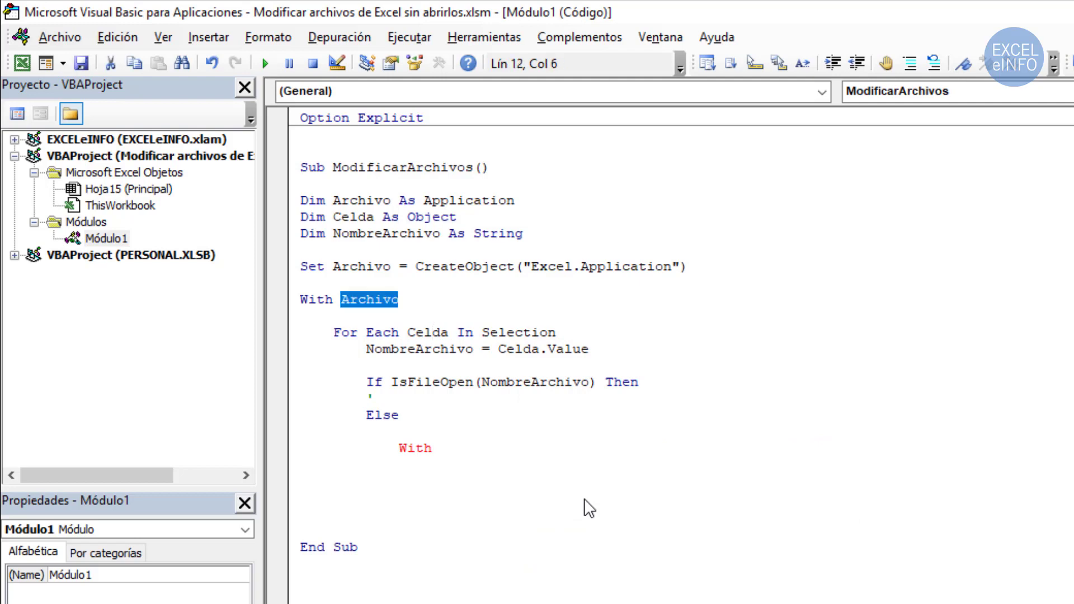
key(Down)
key(Down)
key(Down)
key(End)
Complete the line as With .Workbooks.Open(NombreArchivo) using IntelliSense
text(.)
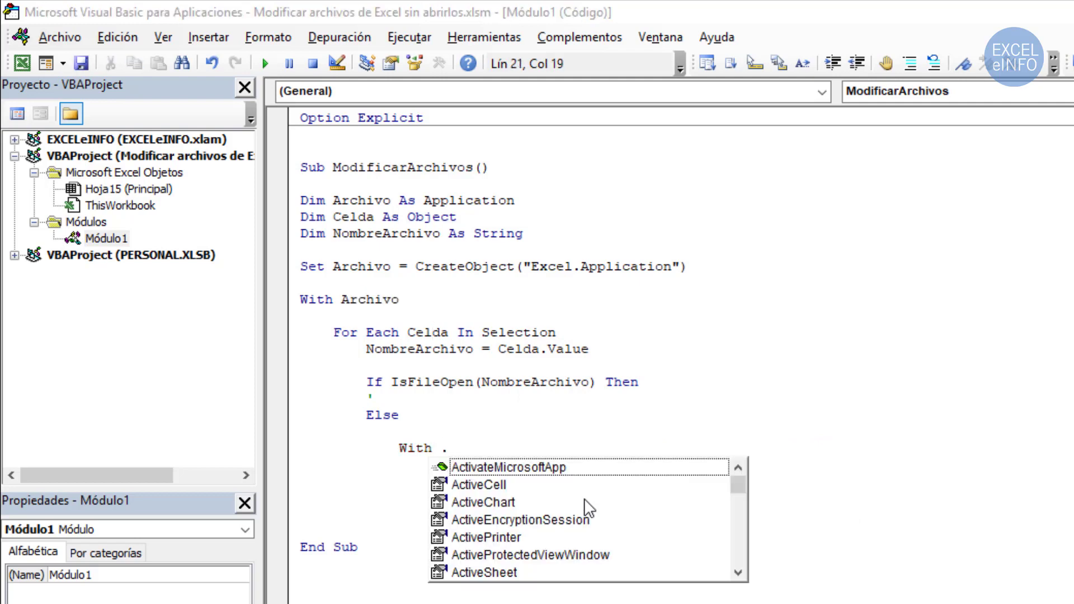
text(Wo)
key(Tab)
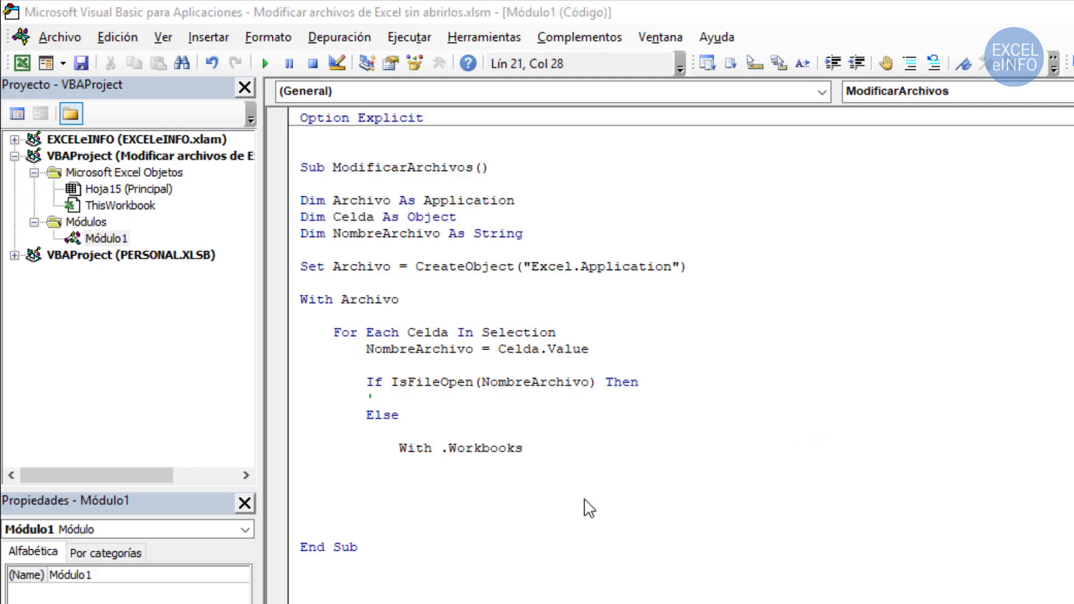
text(.O)
key(Tab)
text((no)
key(BackSpace)
key(BackSpace)
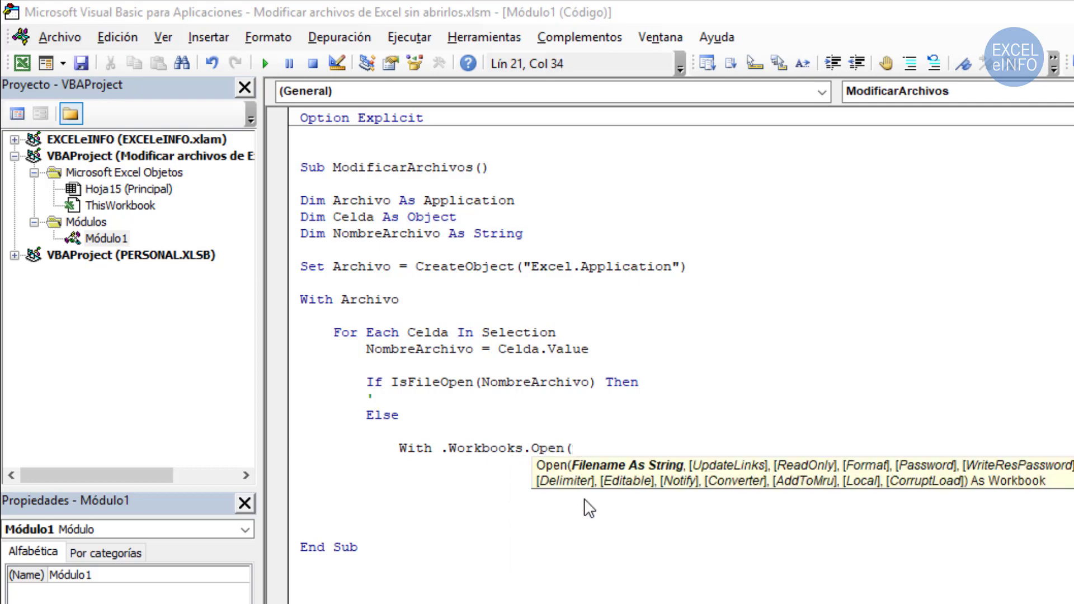
text(NombreArc)
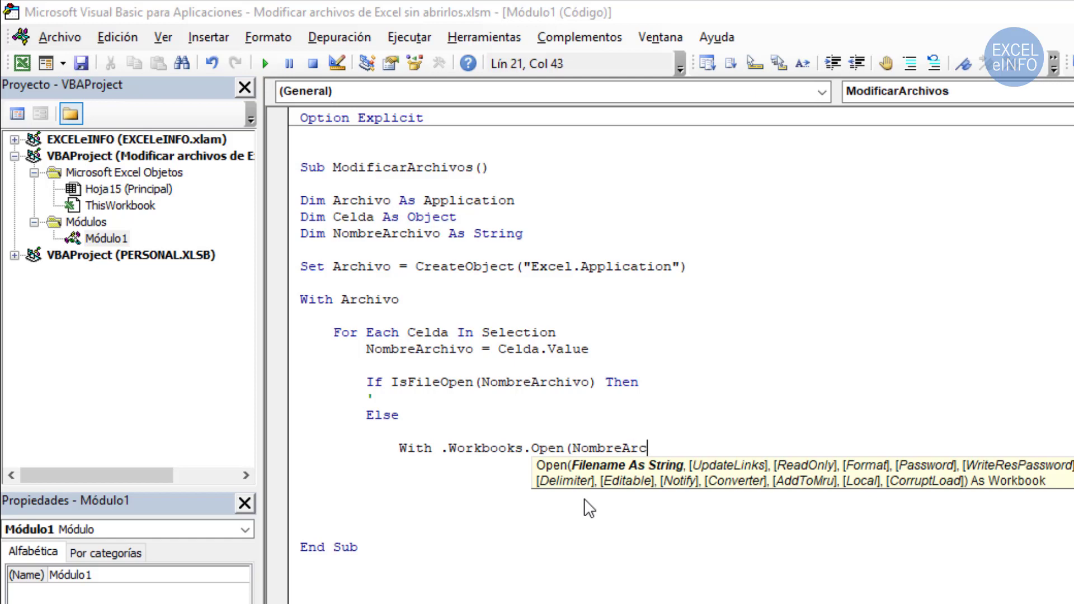
text(hivo))
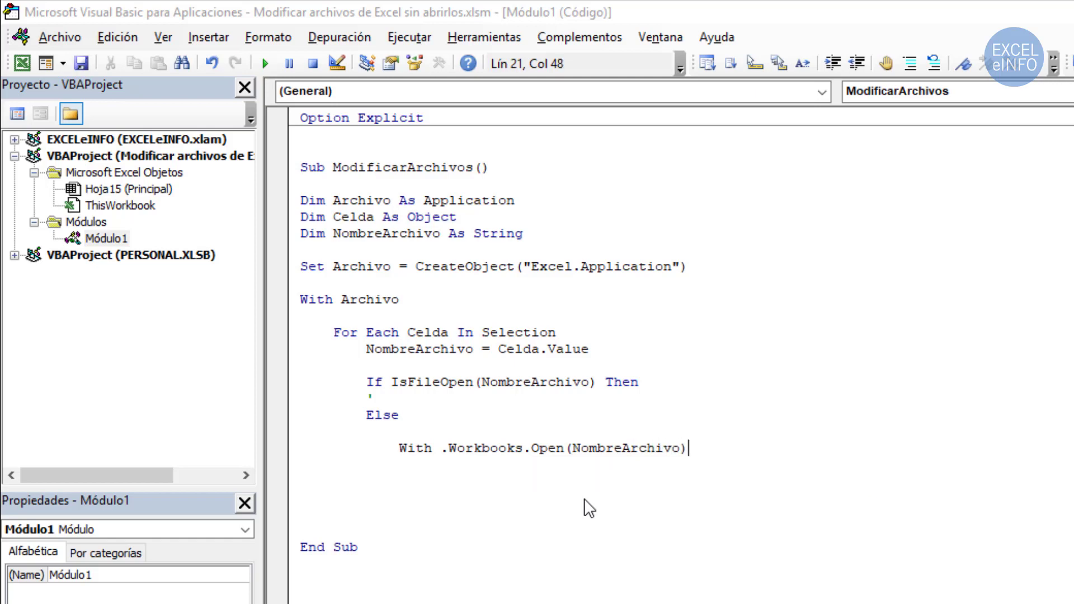
Review the Open call and its NombreArchivo argument against the workbook's path list
key(Left)
key(ctrl+shift+Left)
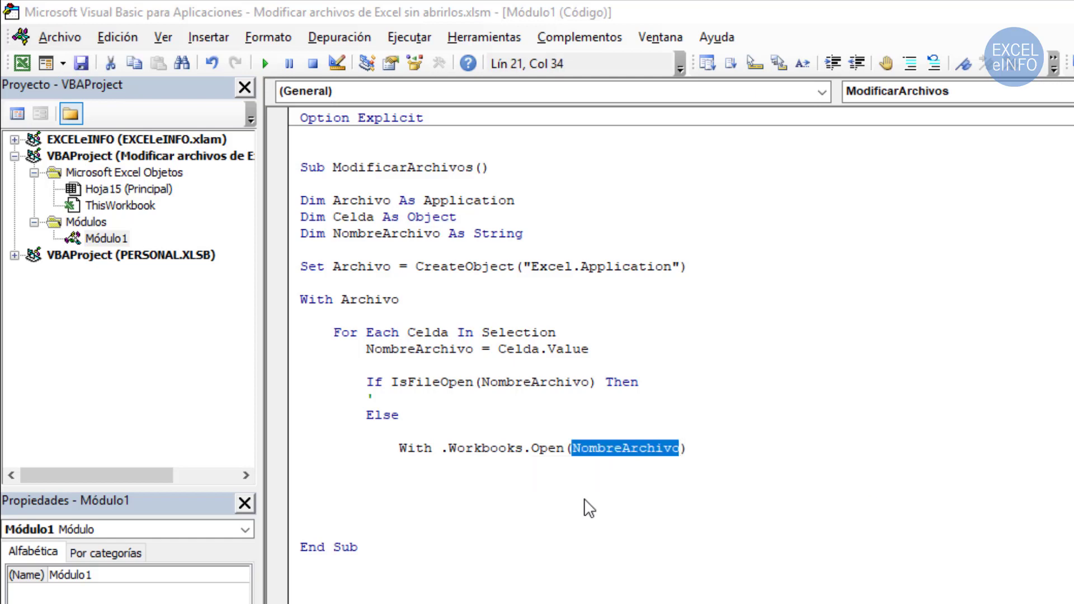
key(Left)
key(ctrl+shift+Left)
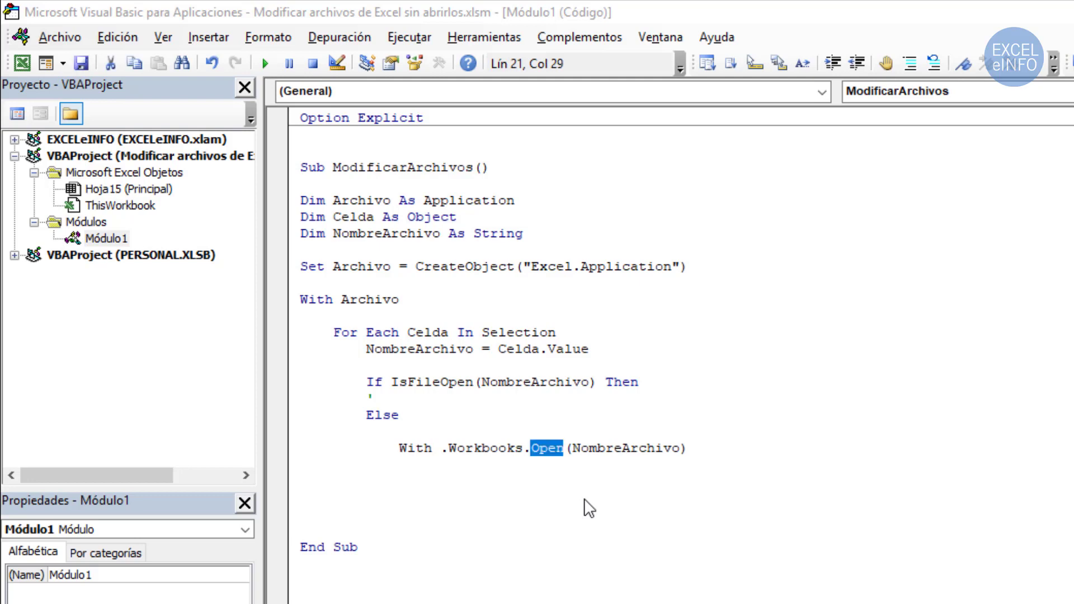
key(alt+Tab)
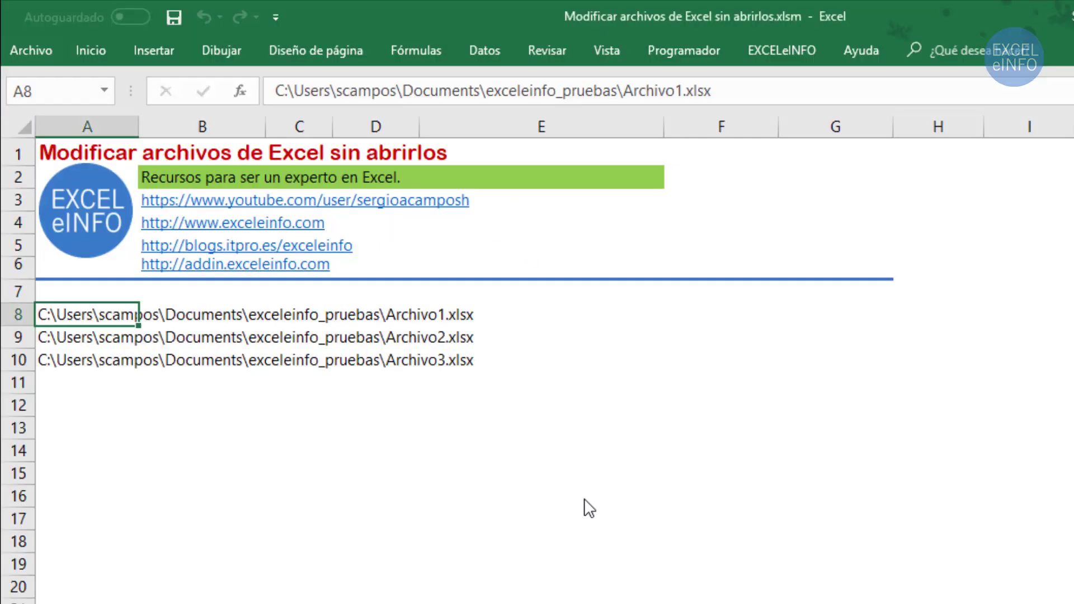
key(alt+Tab)
key(ctrl+shift+Right)
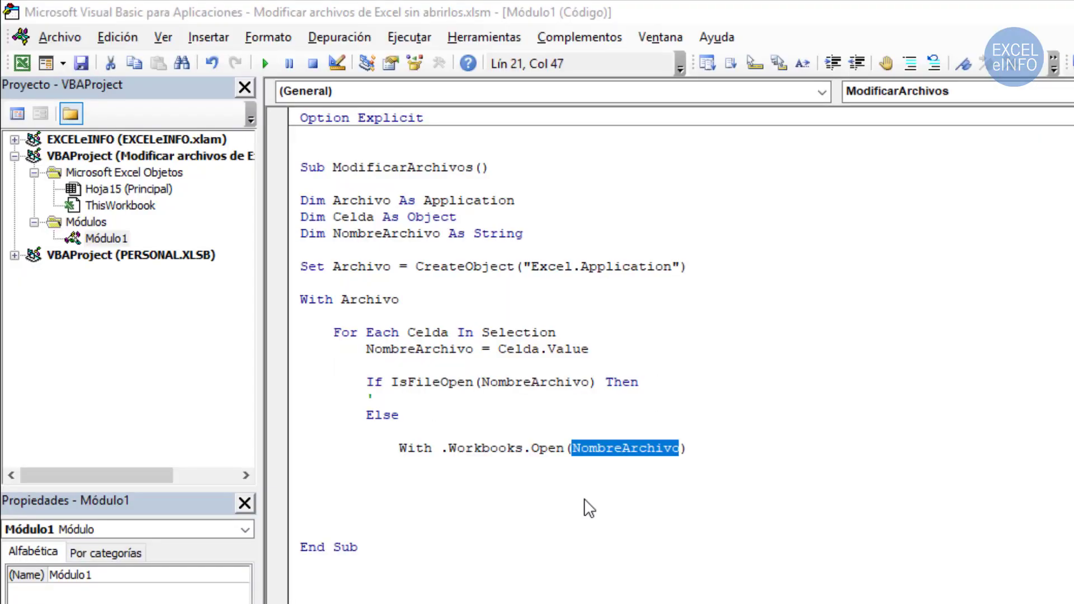
key(End)
Add an indented blank line inside the With .Workbooks.Open block
key(Return)
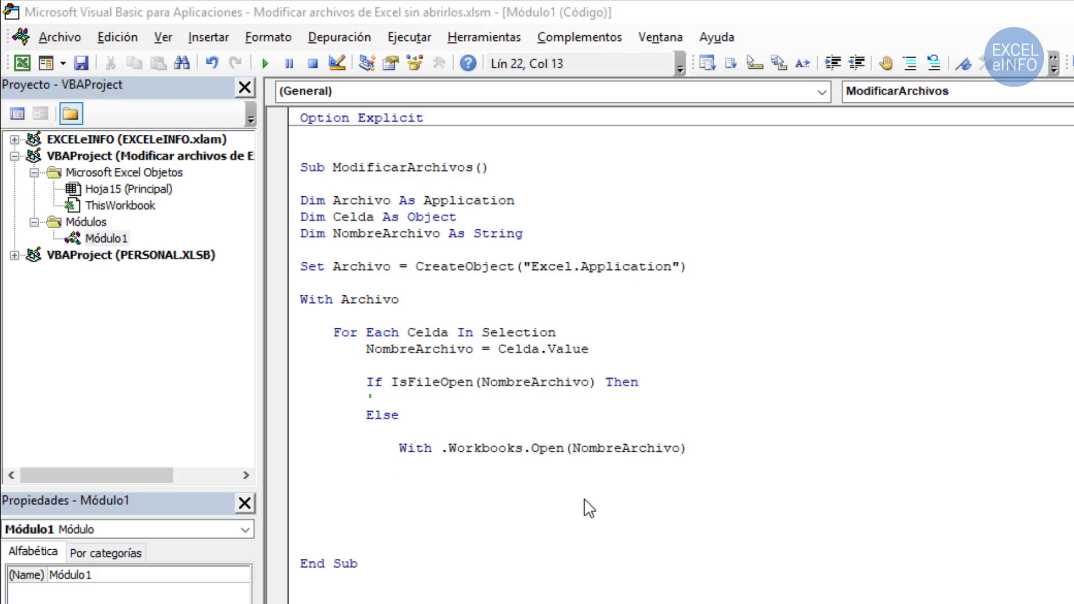
key(Up)
key(shift+Right)
key(shift+Right)
key(shift+Right)
key(shift+Right)
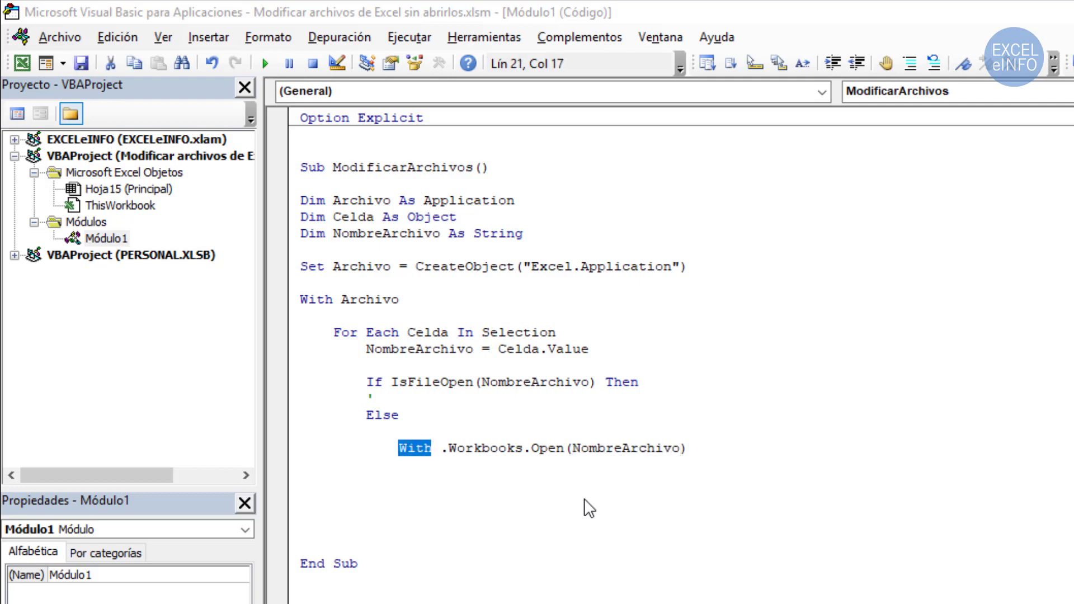
key(Right)
key(Right)
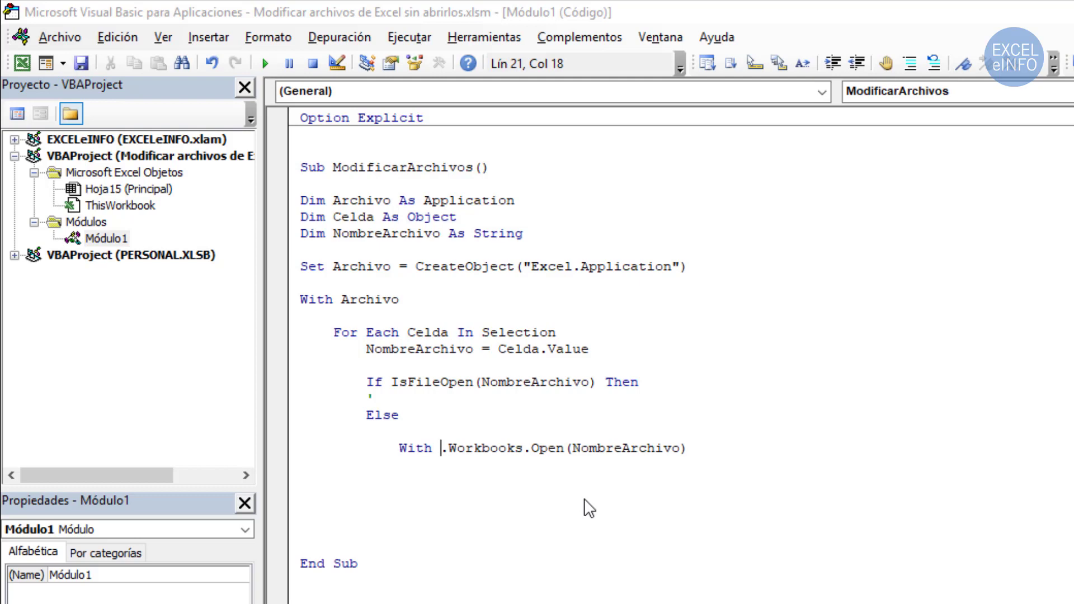
key(shift+End)
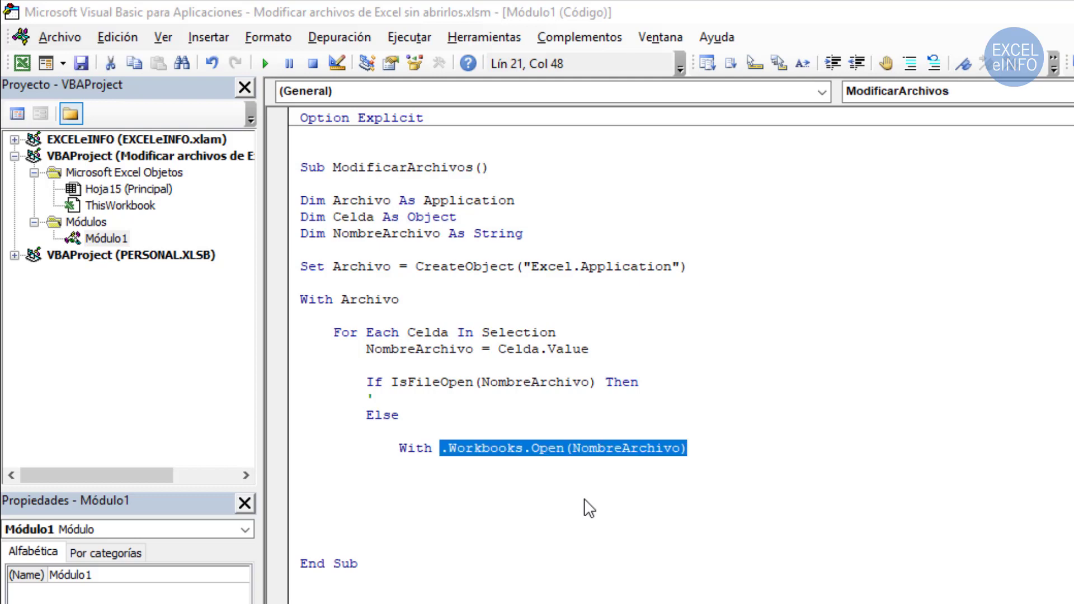
key(Right)
key(Left)
key(Left)
key(Left)
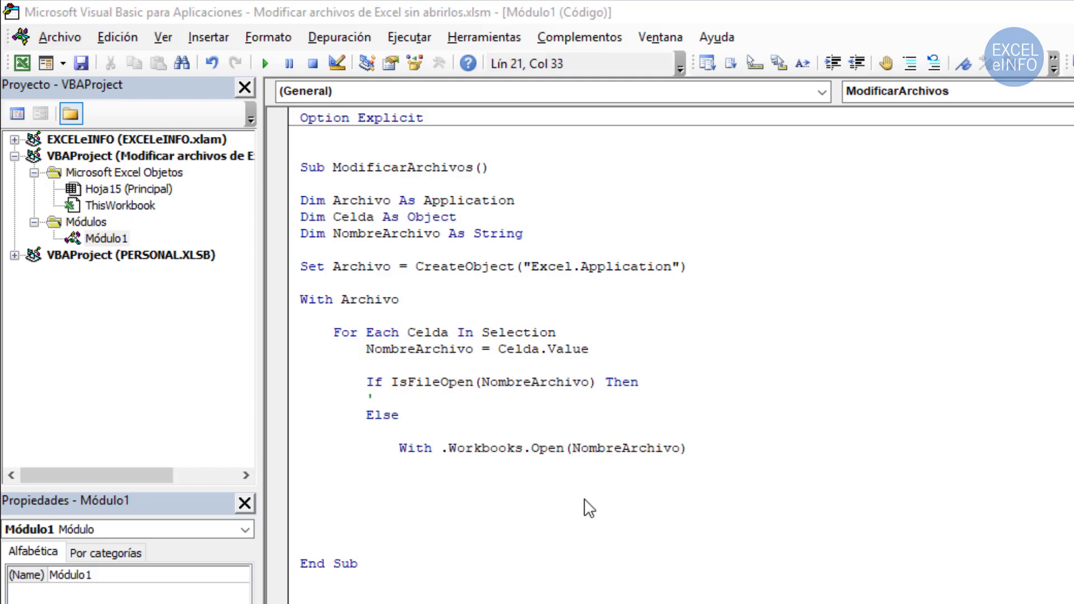
key(ctrl+shift+Left)
key(Down)
key(Tab)
Write .Worksheets("Sheet1").Range("A1").Value = "Prueba" inside the With block
text(.wor)
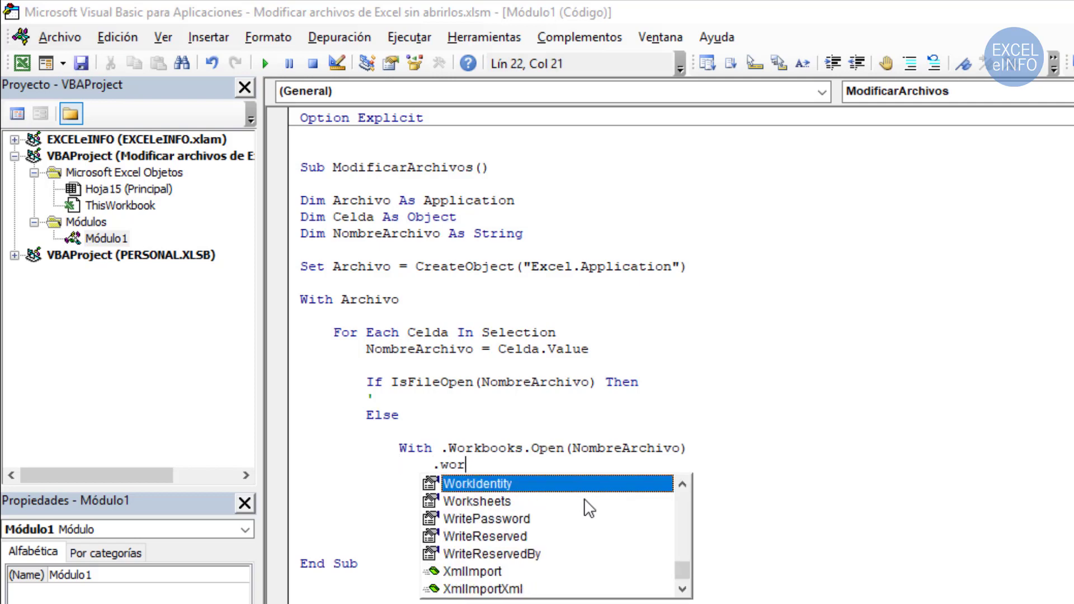
double_click(584, 501)
text(()
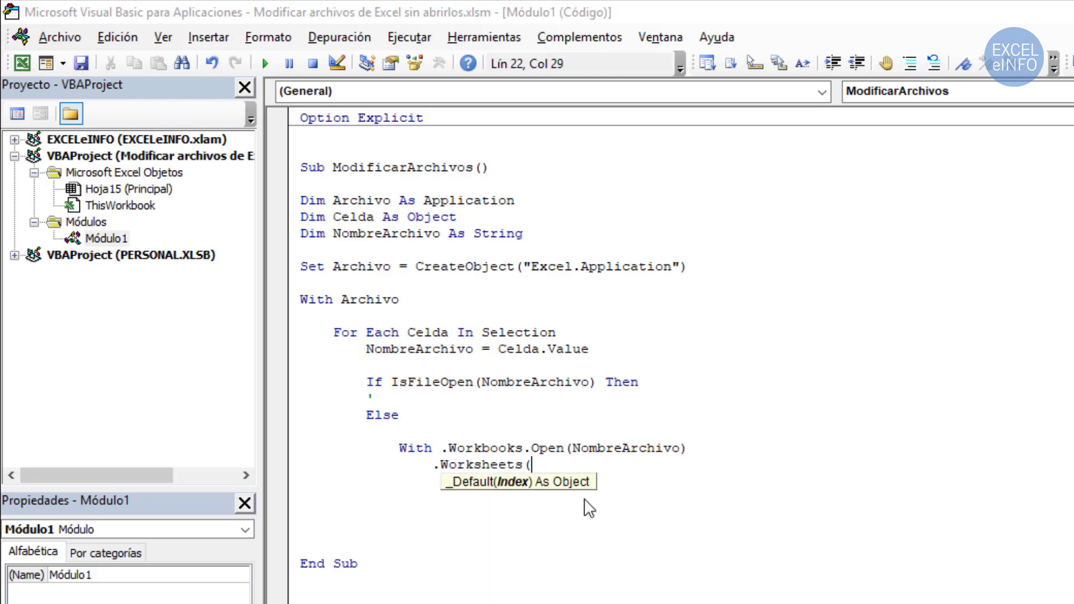
text(")
text(Sheet1)
text(").Rang)
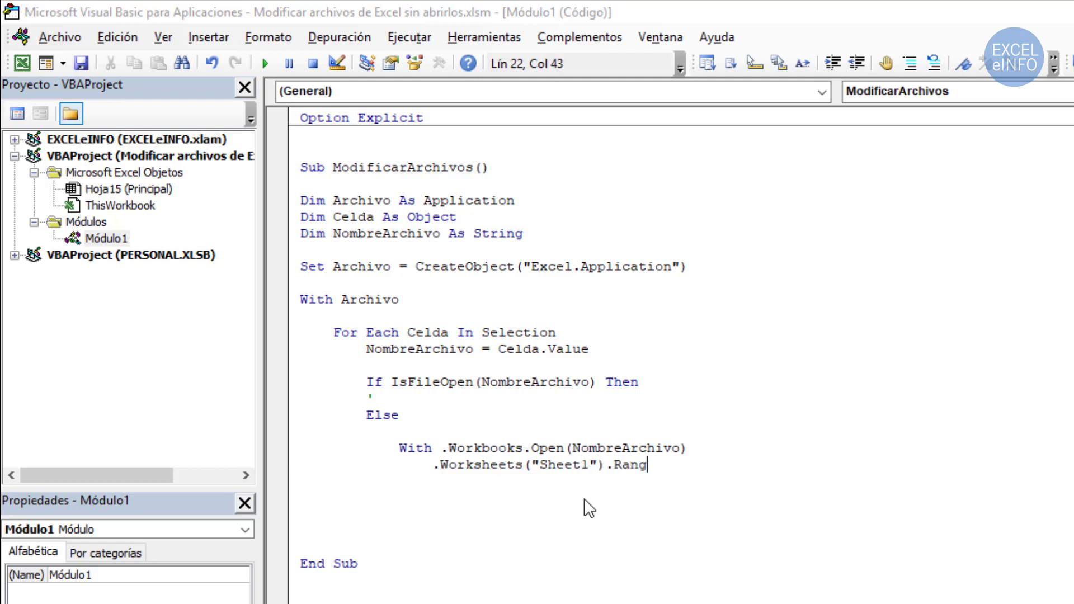
text(e(")
text(A1"))
text(.vALUE = )
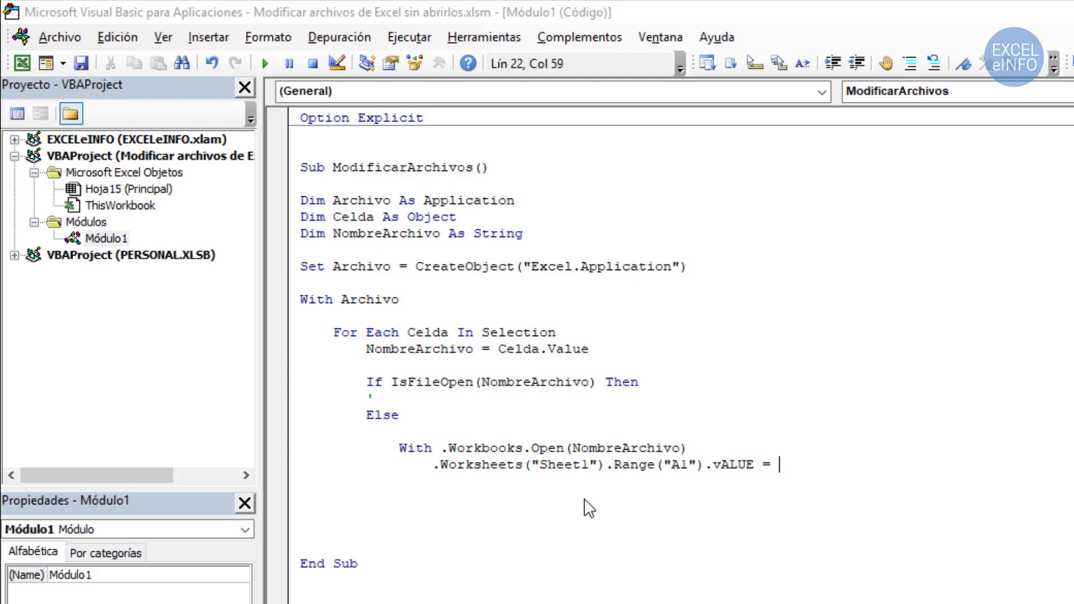
text(")
text(Prueba")
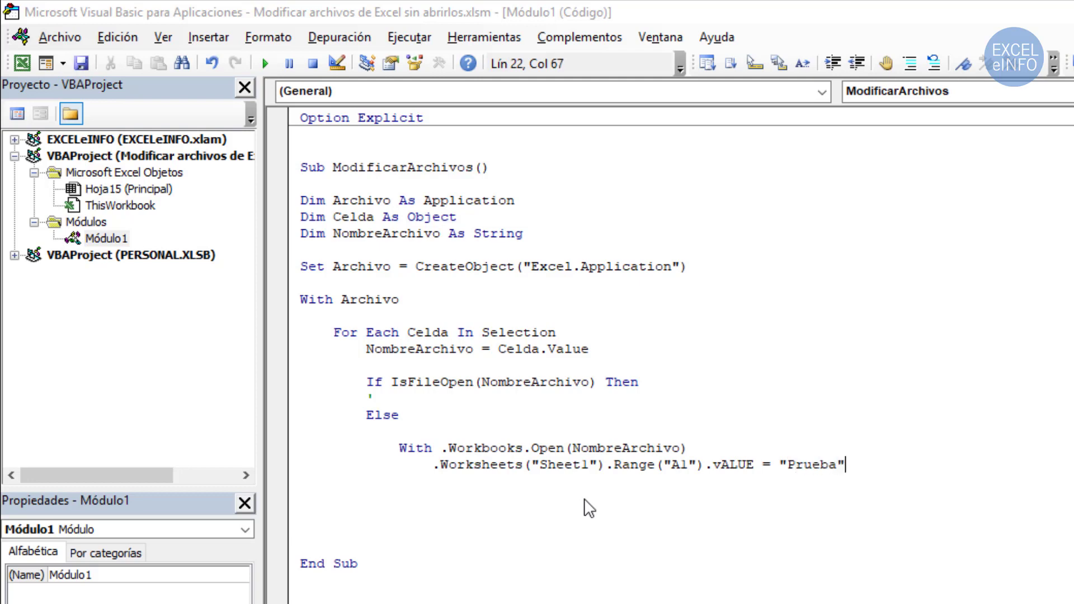
key(Return)
Add .Worksheets("Sheet1").Range("A2").Value = 10 on the next line
text(.)
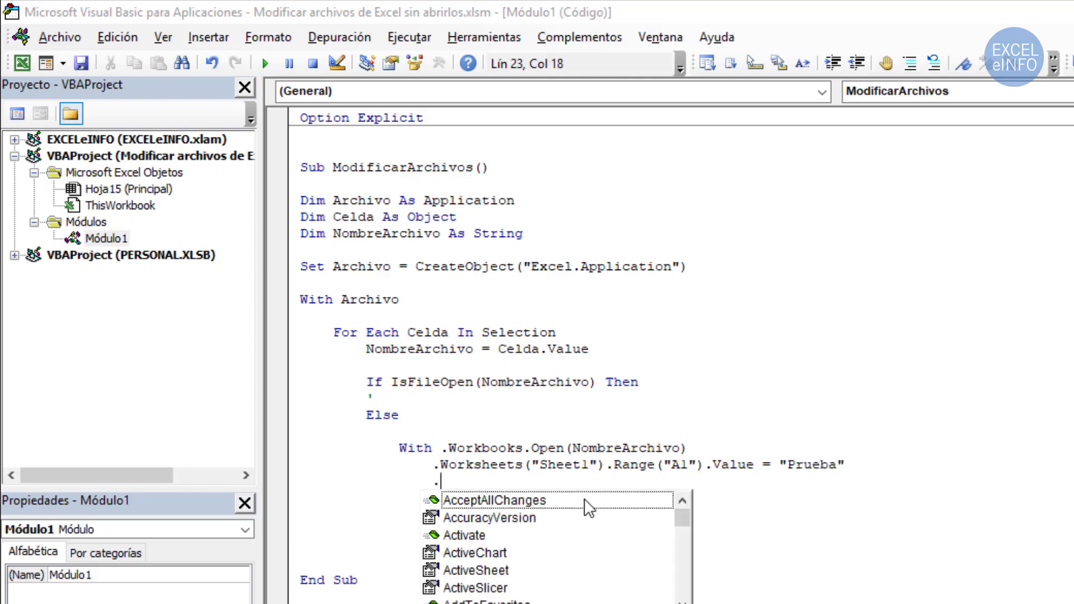
text(wor)
key(Down)
key(Tab)
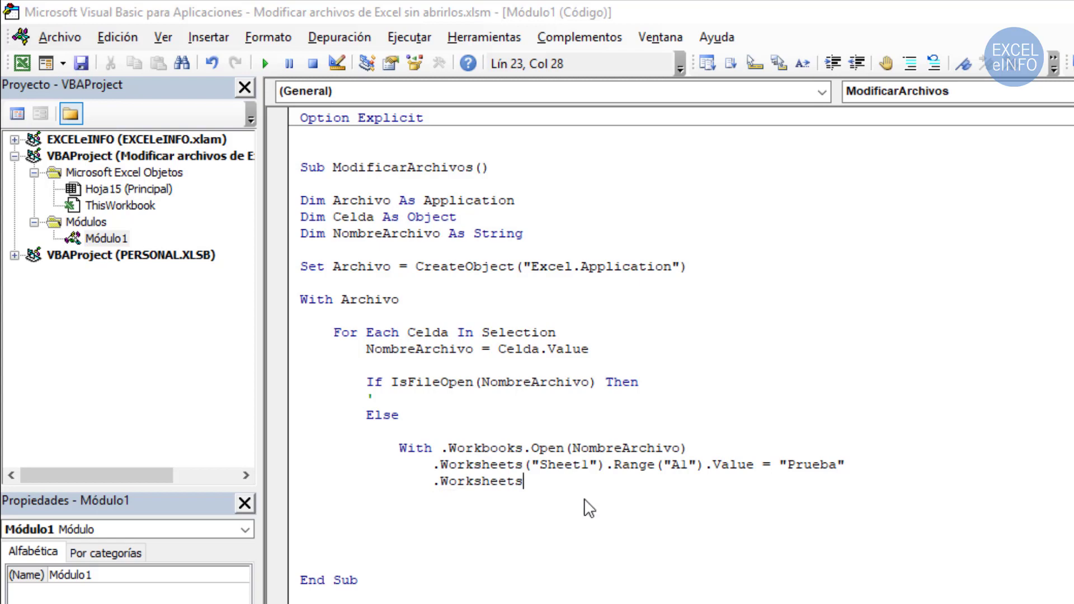
text((")
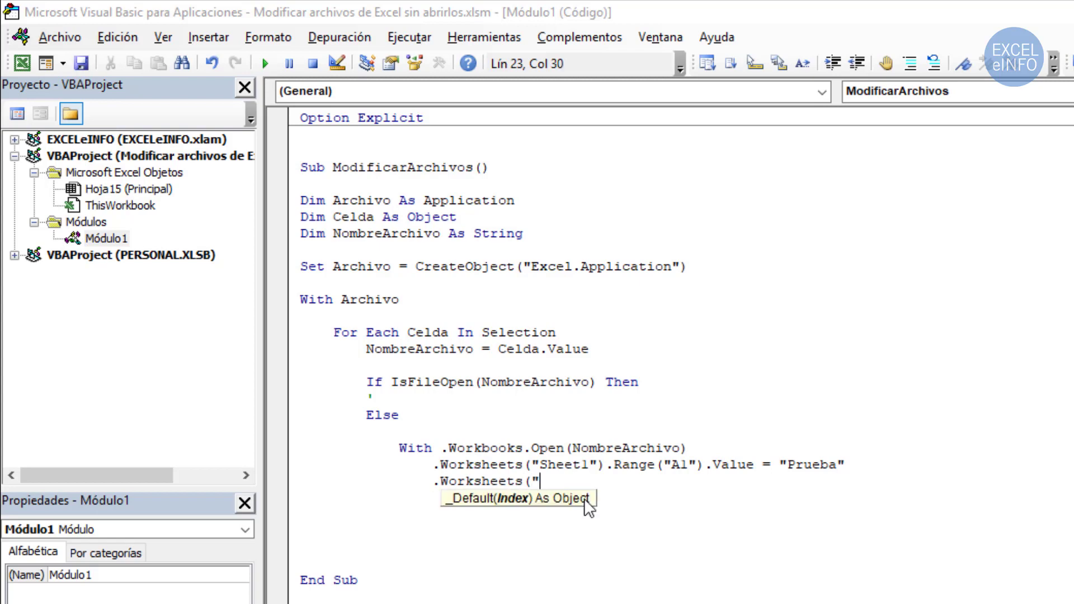
text(Sheet)
text(1").)
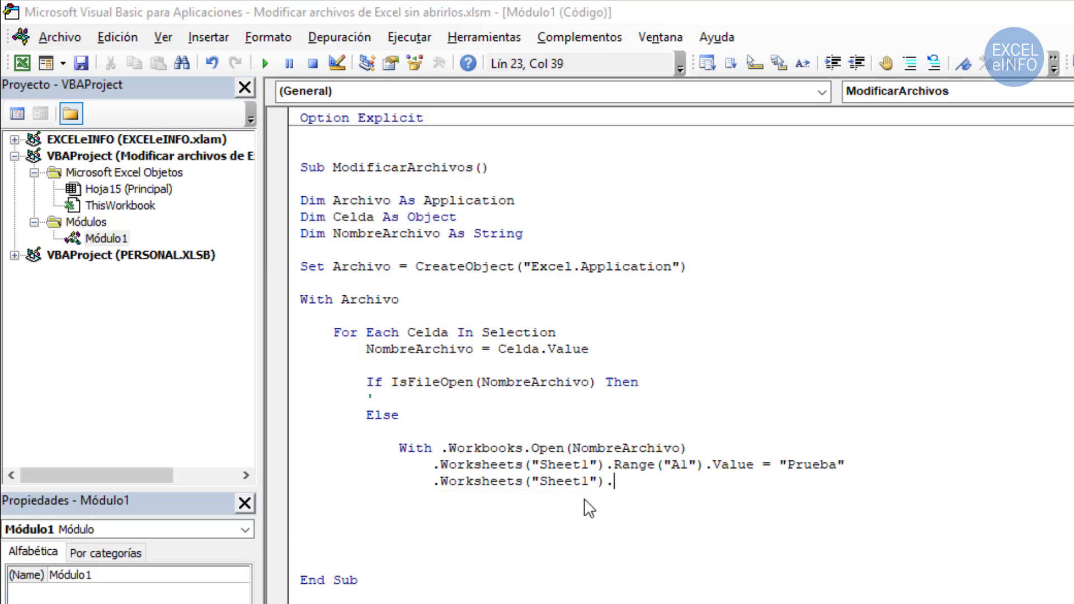
text(Rang)
key(BackSpace)
key(BackSpace)
text(nge)
text(("A2")
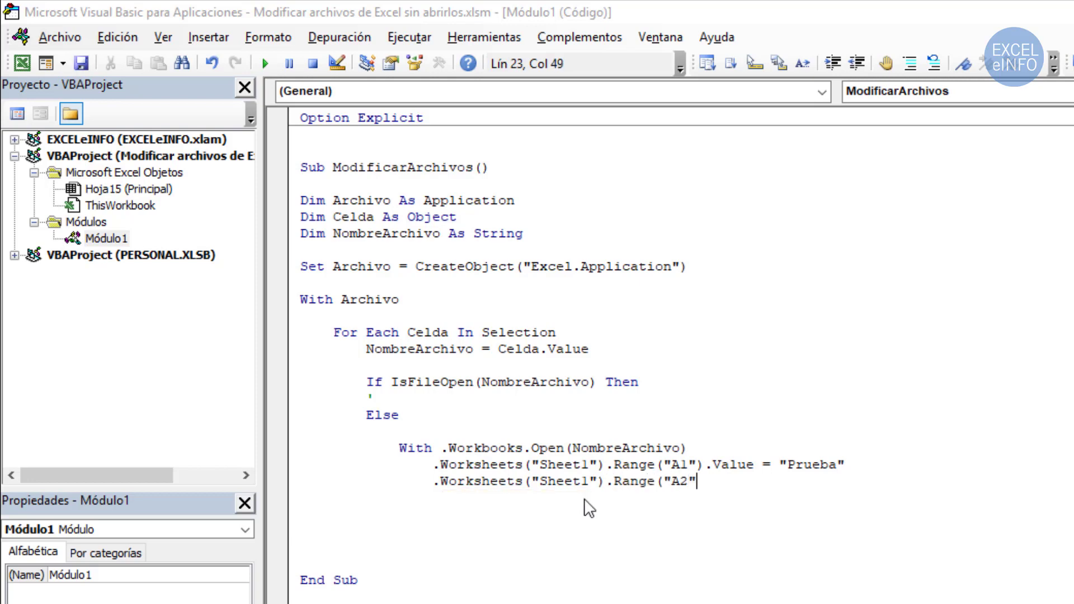
text().V)
text(alue = )
text(10)
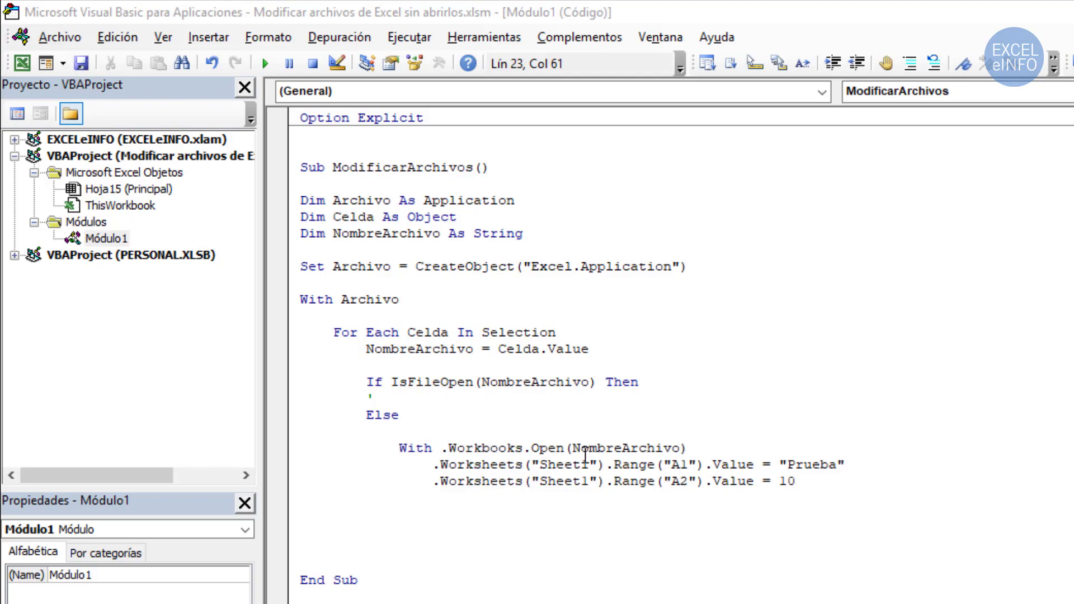
double_click(545, 447)
click(546, 441)
Back in the code, check the Sheet1 A1 "Prueba" and A2 10 lines, then add a line below
key(alt+F11)
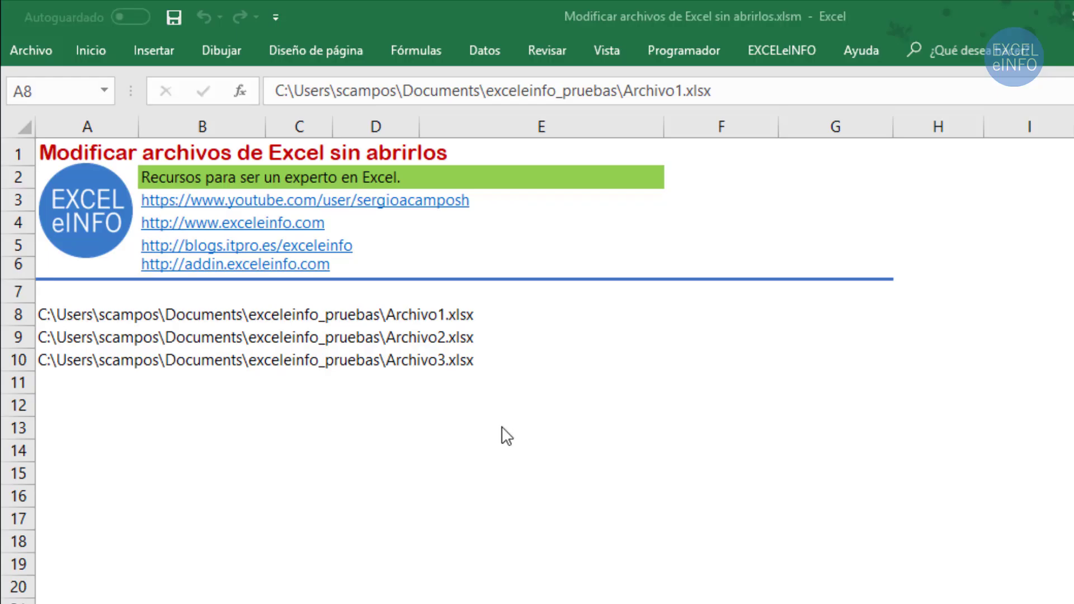
key(alt+F11)
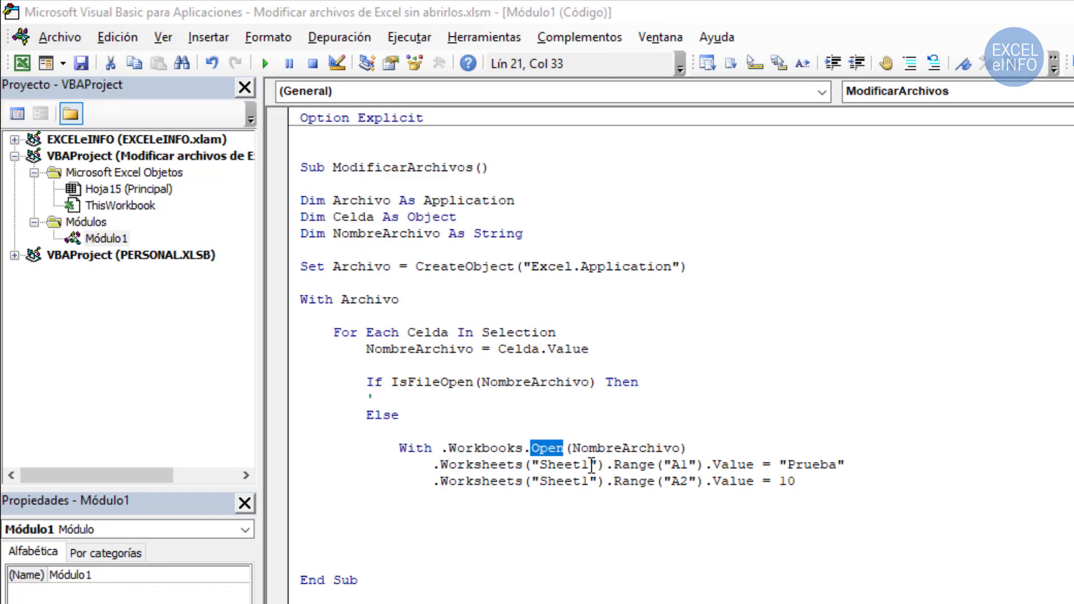
click(591, 464)
key(shift+Left)
key(shift+Left)
key(shift+Left)
click(591, 464)
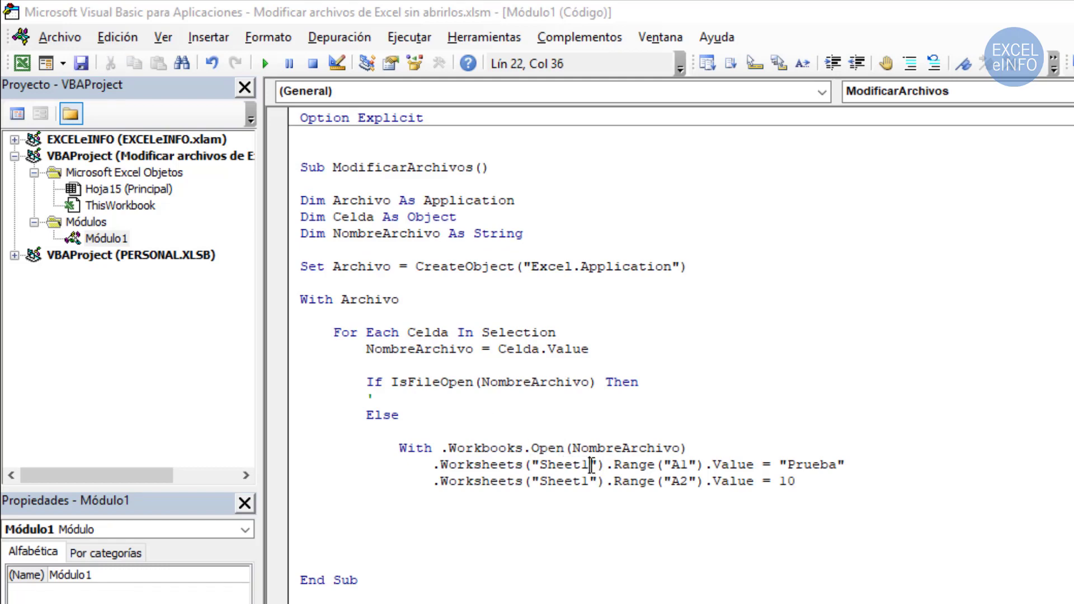
key(Right)
key(Right)
key(Right)
key(Right)
key(Right)
key(Right)
key(Right)
key(Right)
key(Right)
key(shift+Right)
key(shift+Right)
key(shift+Right)
key(shift+Right)
key(shift+Right)
key(shift+Right)
key(Down)
key(Left)
key(Left)
key(Left)
key(Left)
key(Right)
key(Right)
key(Right)
key(Right)
key(Right)
key(Right)
key(Right)
key(shift+Right)
key(shift+Right)
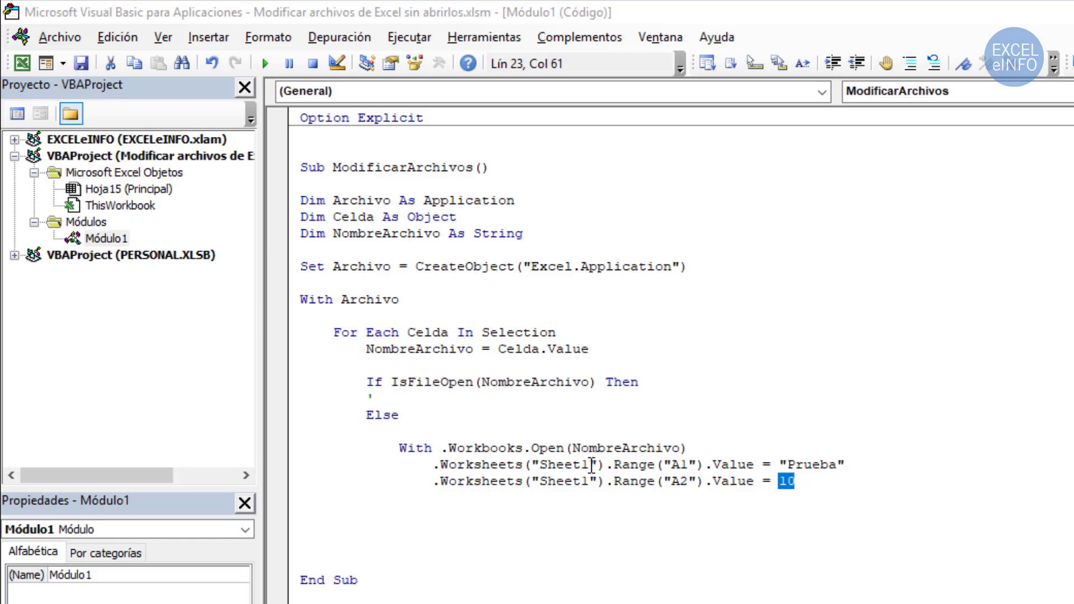
key(End)
key(Return)
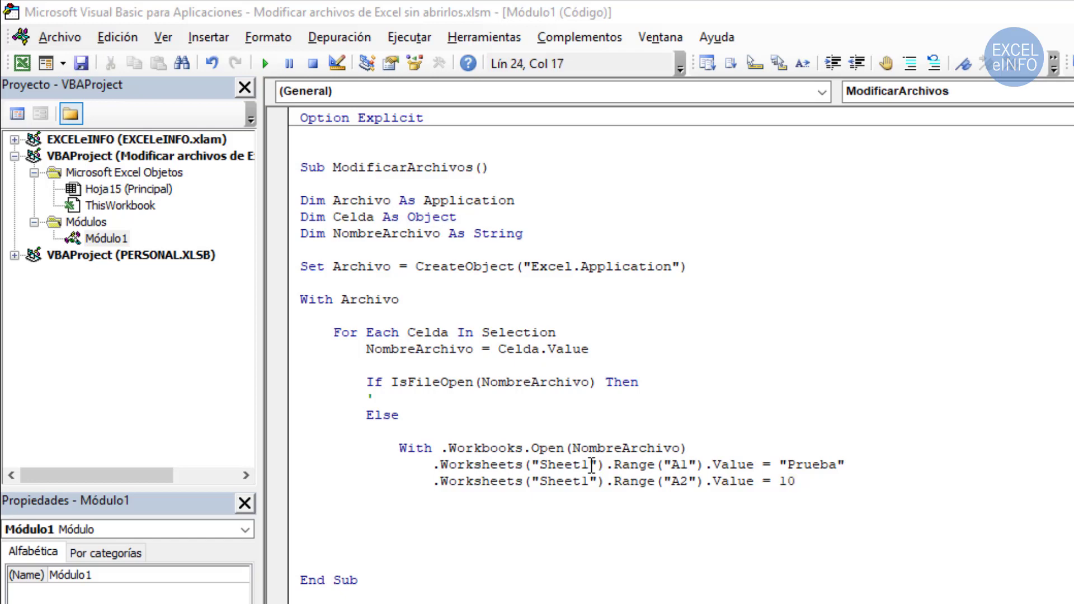
Write .Close SaveChanges:=True to save and close each opened workbook
text(.)
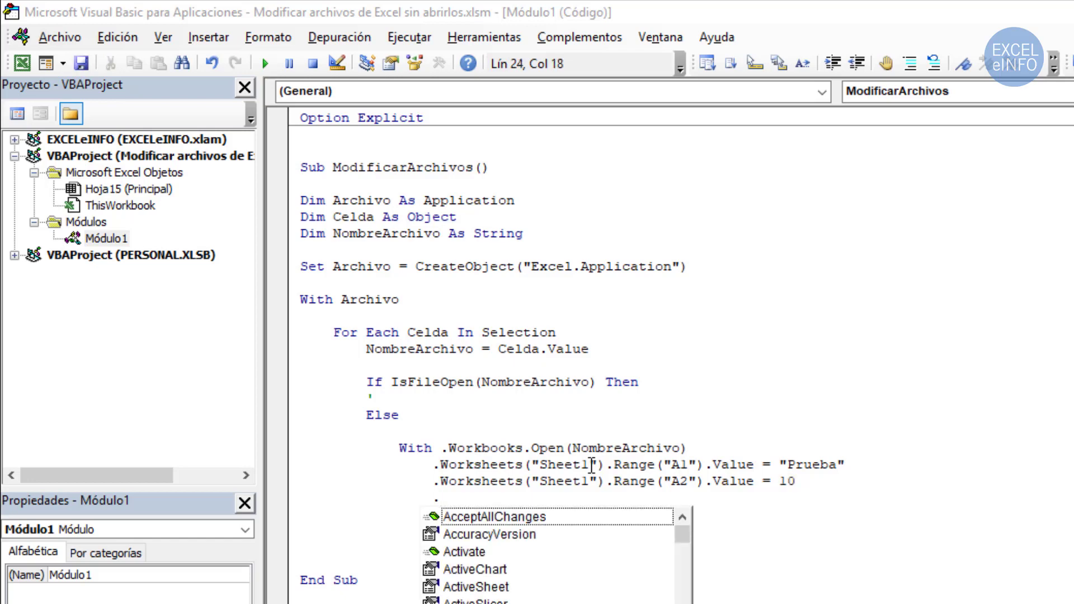
text(clo)
key(Tab)
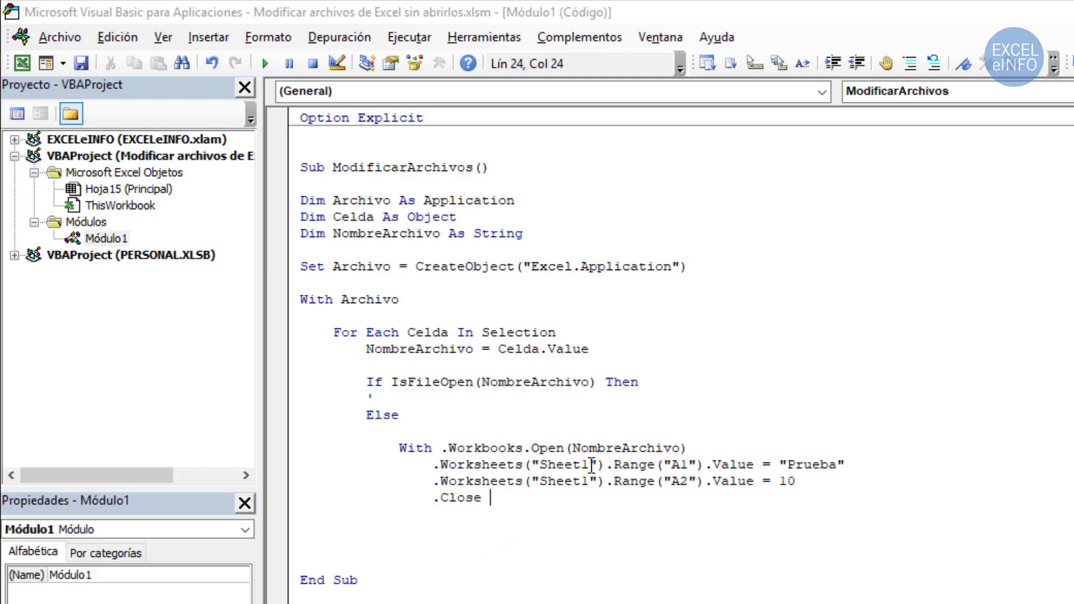
text(SAVE)
key(BackSpace)
key(BackSpace)
key(BackSpace)
text(ave)
text(Changes)
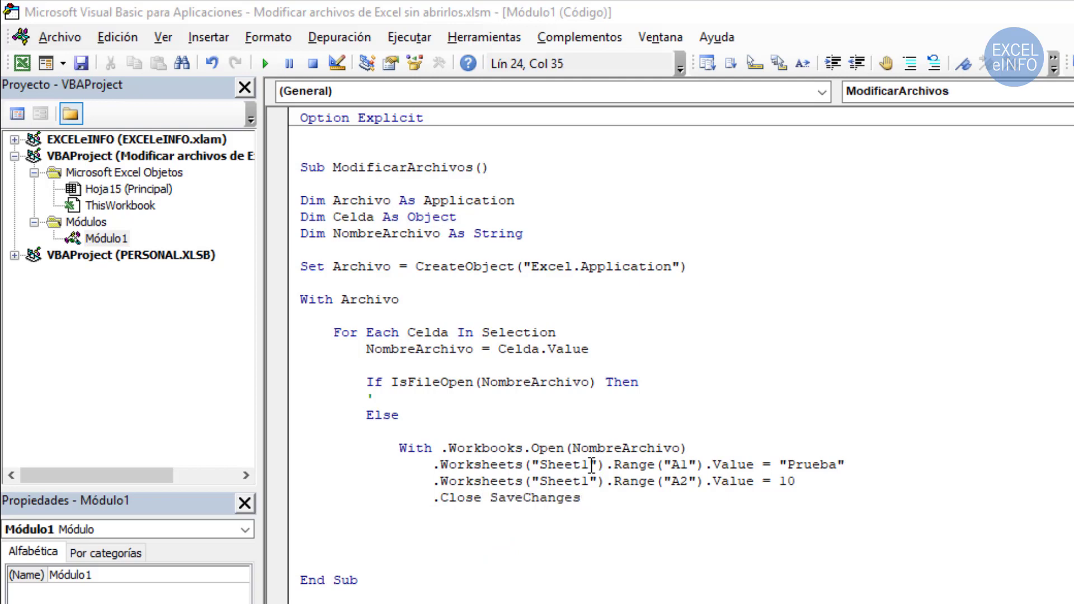
text(:=)
text(True)
key(Down)
key(Up)
key(Left)
key(Left)
key(Left)
key(Left)
key(Left)
key(Left)
key(End)
key(ctrl+shift+Left)
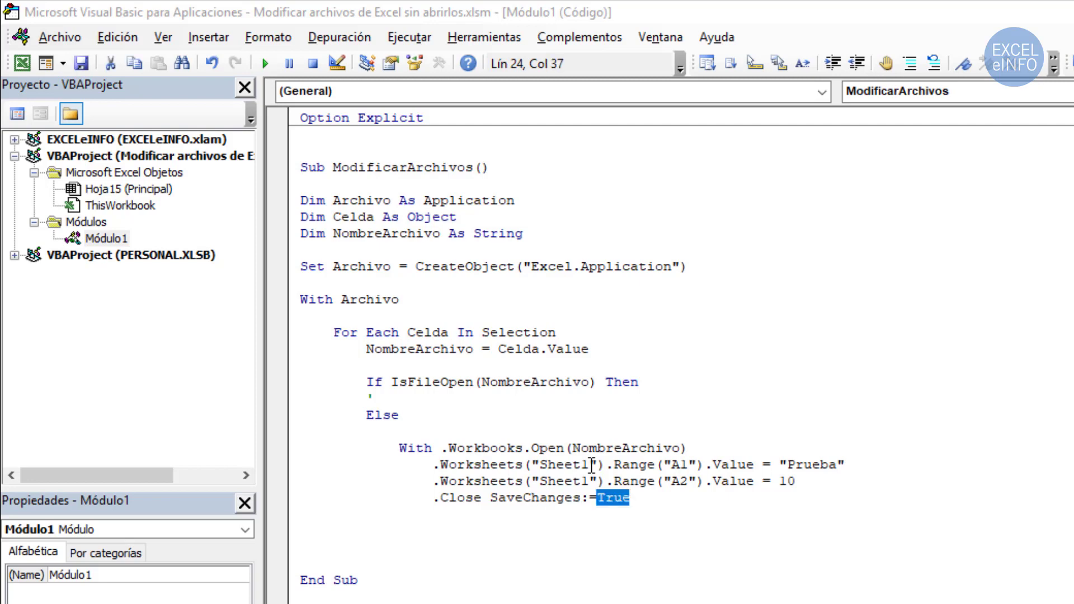
key(End)
Add an outdented End With line below the Close statement
key(Return)
key(BackSpace)
text(en)
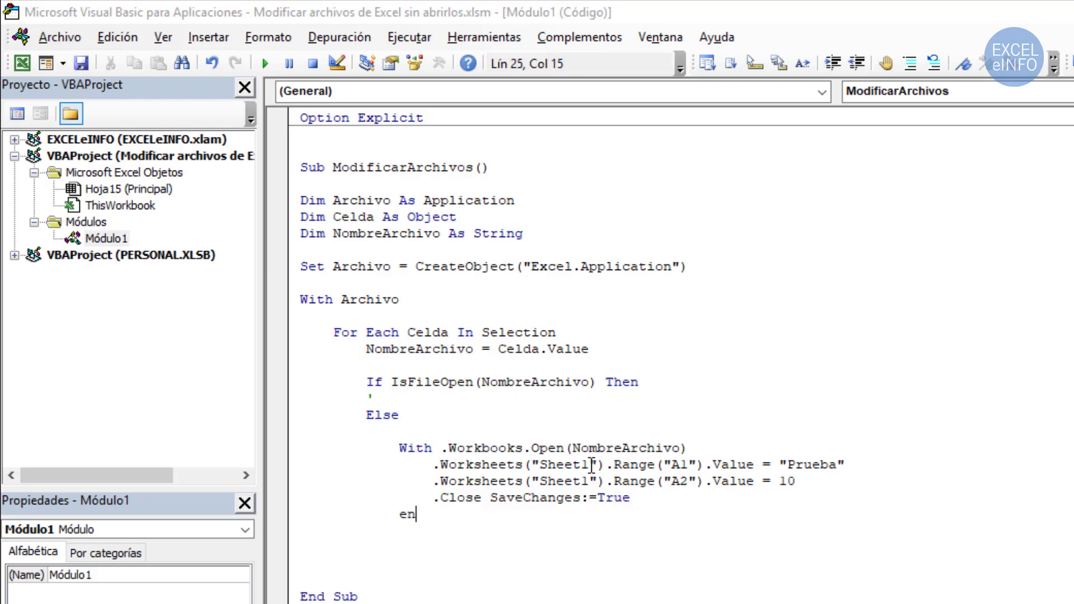
text(d with)
key(Up)
key(Down)
Add an outdented End If matching the IsFileOpen If line
key(Return)
key(BackSpace)
text(e)
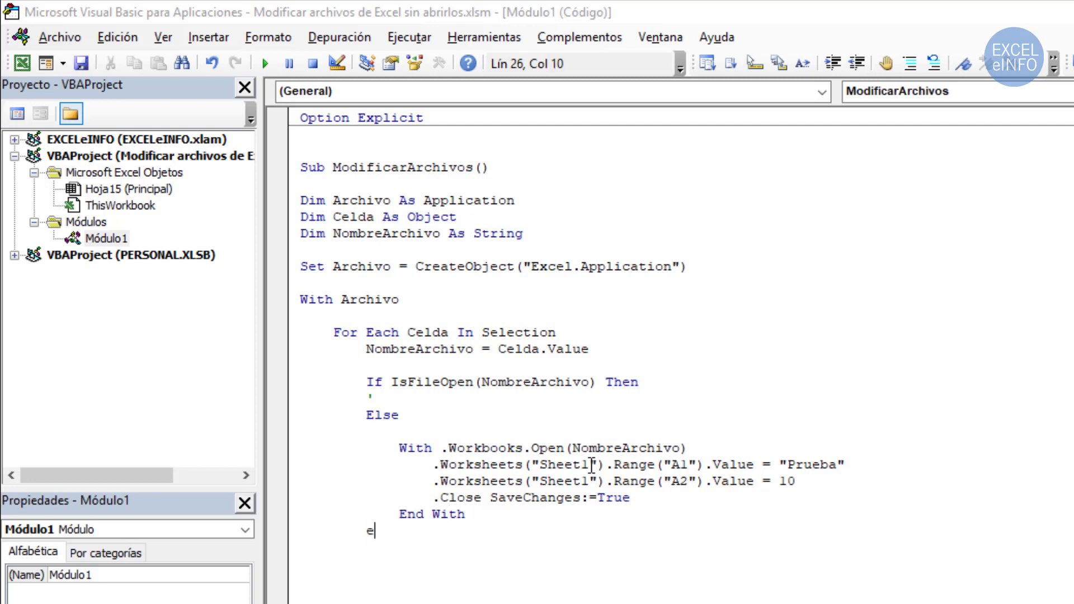
text(ndif)
key(Up)
key(Up)
key(Up)
key(Up)
key(Up)
key(Up)
key(Up)
key(Up)
key(Left)
key(Left)
key(Left)
key(shift+Left)
key(shift+Left)
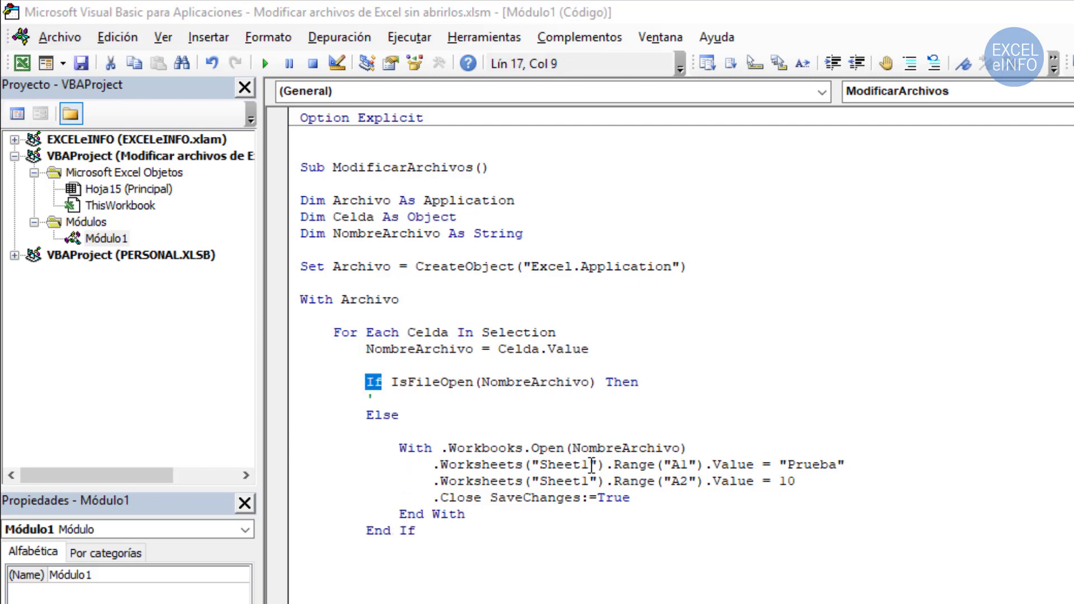
key(ctrl+End)
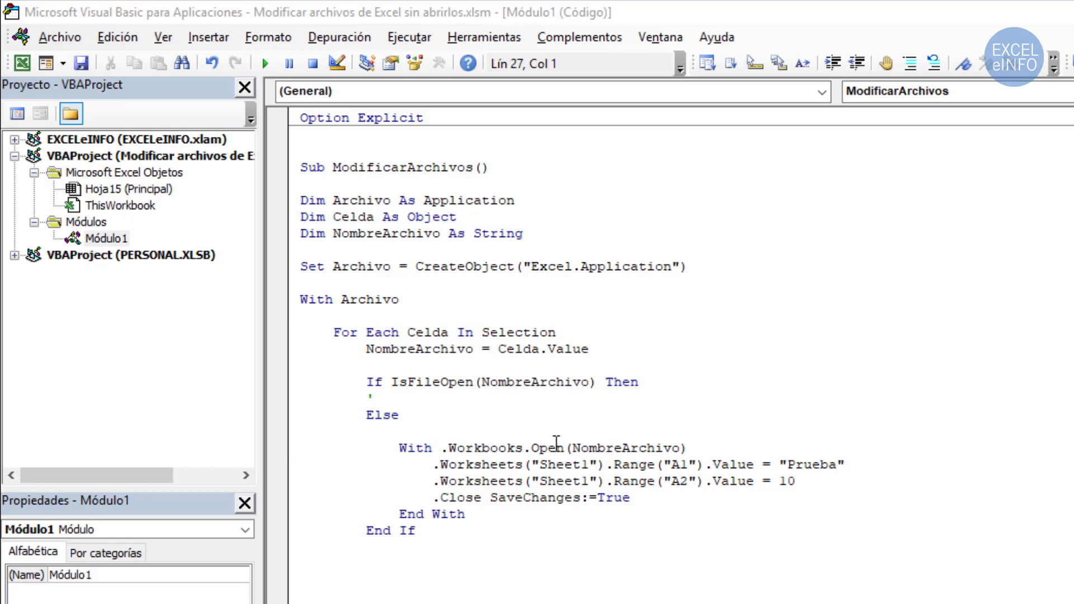
drag(555, 448, 560, 491)
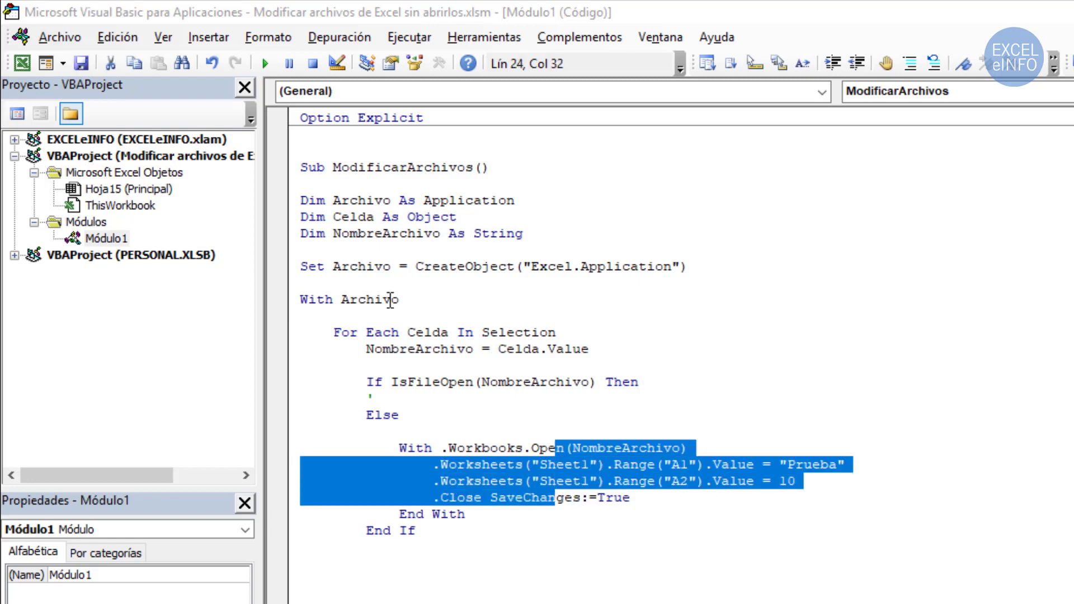
Review the For Each Celda loop header and the listed file paths in the worksheet
drag(333, 333, 438, 332)
click(442, 332)
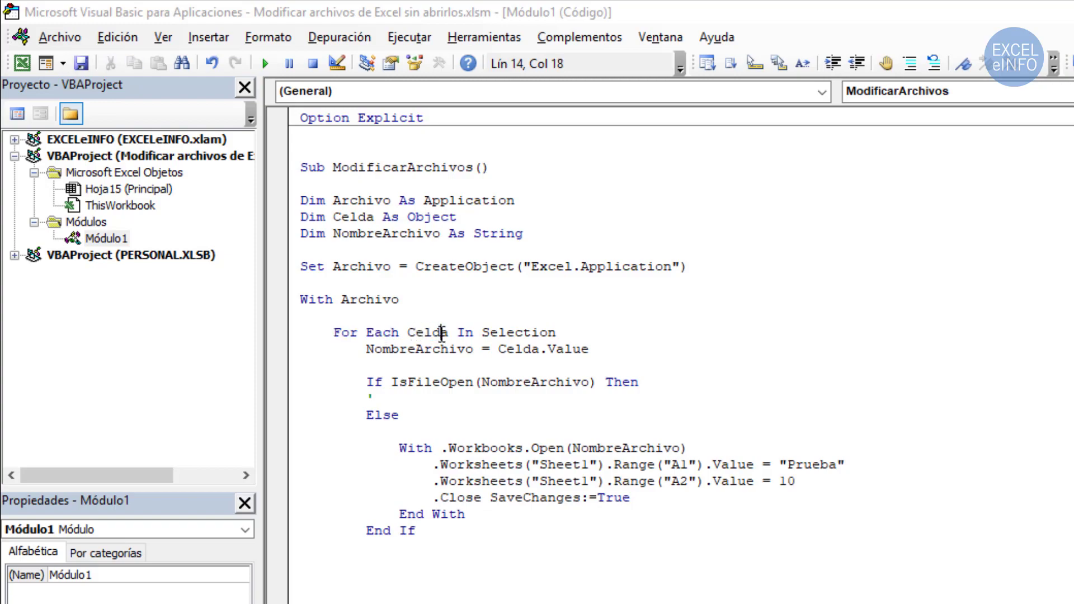
key(alt+F11)
key(Down)
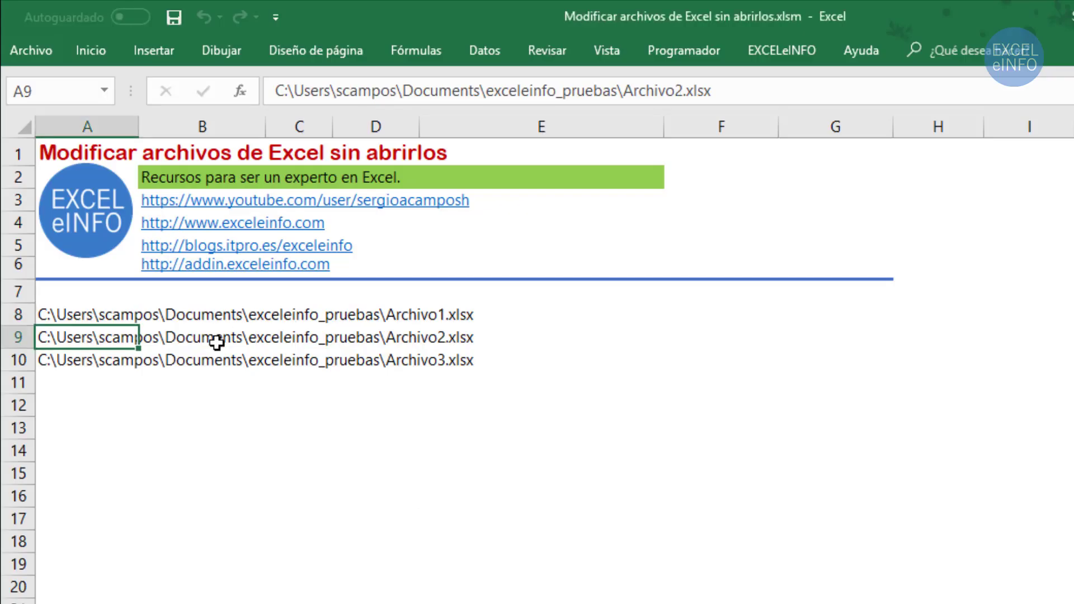
key(Up)
key(alt+F11)
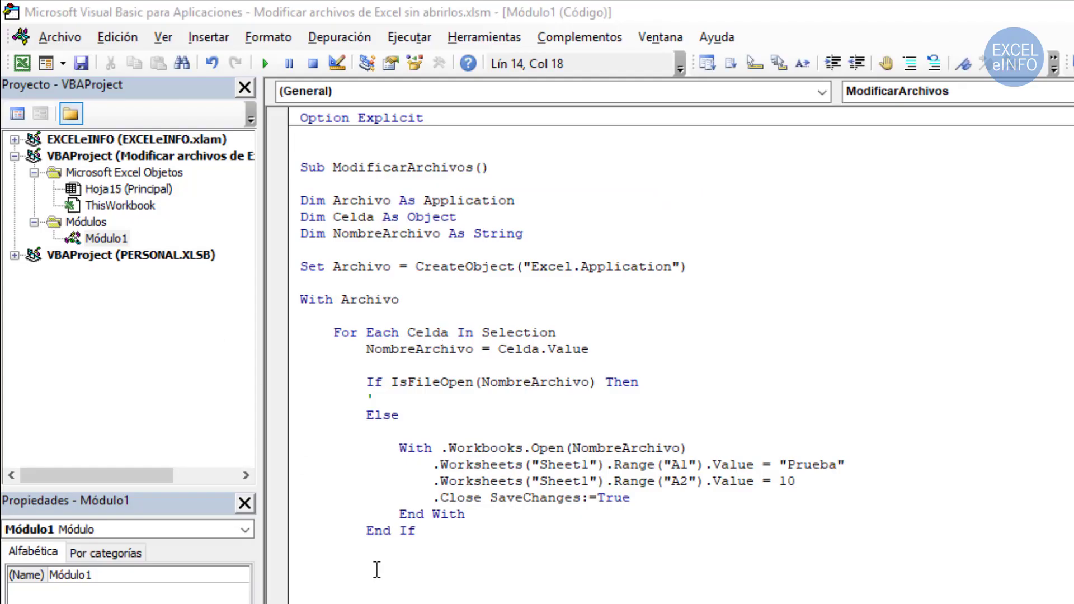
Add an indented Next Celda line below End If
click(383, 555)
key(Tab)
text(Next)
text( Celda)
key(BackSpace)
key(BackSpace)
text(lda)
key(alt+Tab)
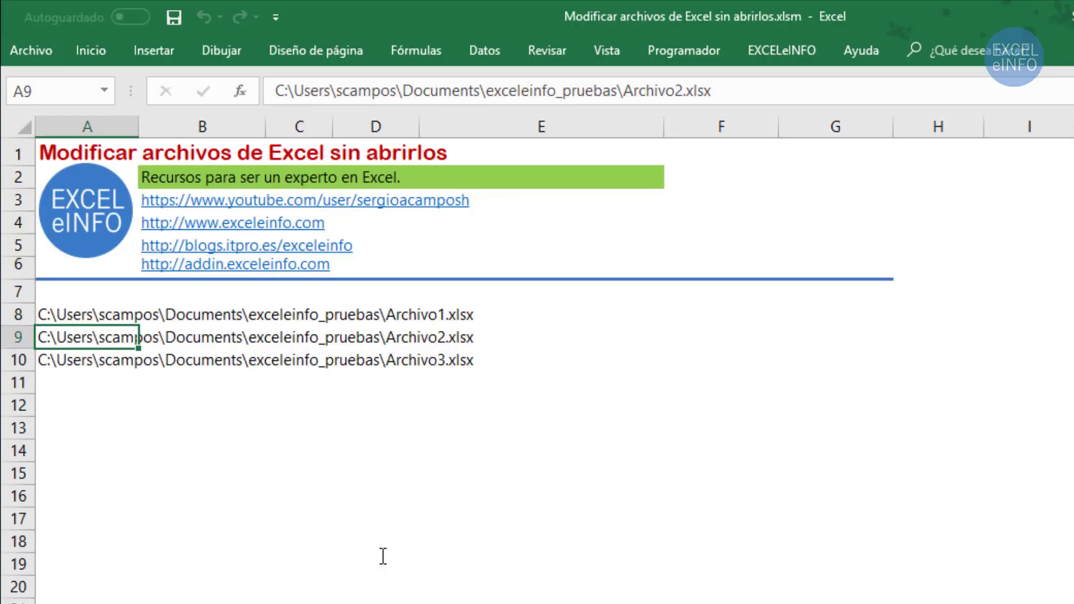
key(alt+Tab)
Review the loop body from For Each down to Next Celda
drag(415, 448, 482, 497)
click(482, 497)
click(448, 562)
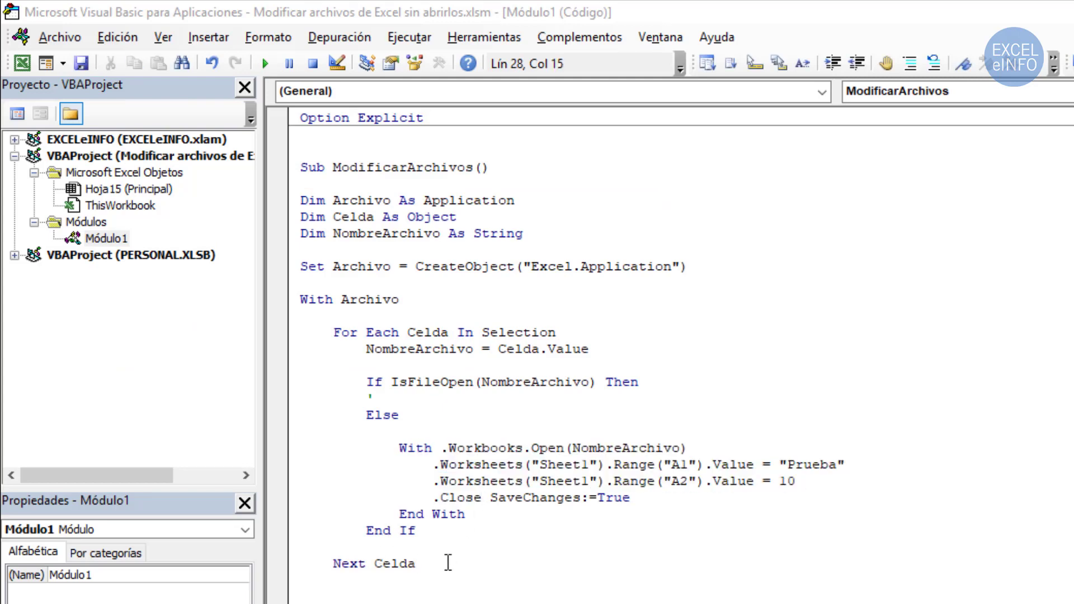
key(shift+Up)
key(shift+Up)
key(shift+Up)
key(shift+Up)
key(shift+Up)
key(shift+Up)
key(shift+Up)
key(shift+Up)
key(shift+Up)
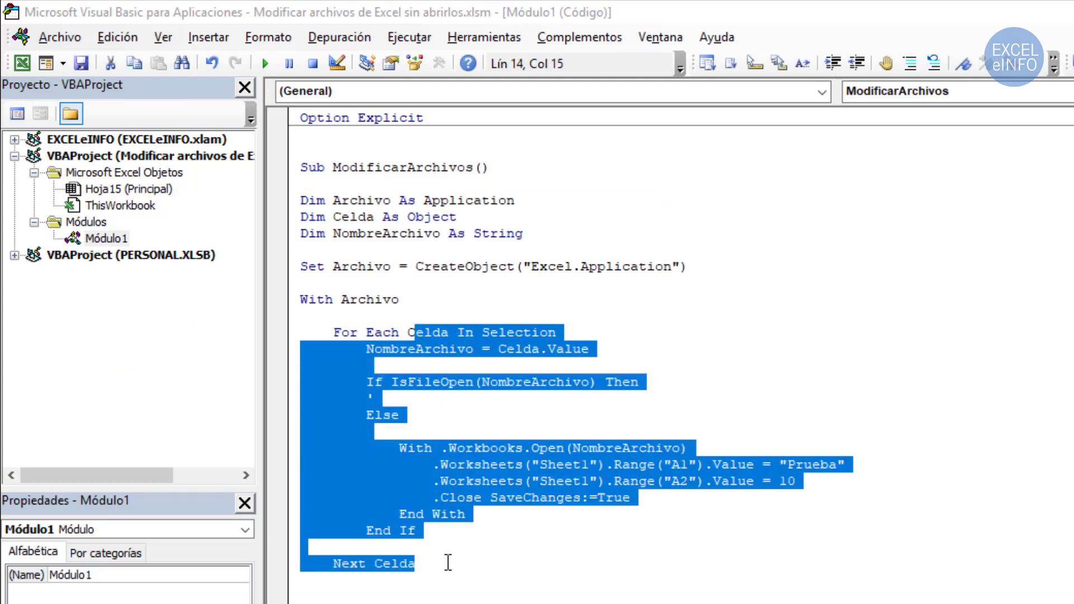
key(shift+Left)
key(shift+Left)
key(shift+Left)
key(shift+Left)
key(shift+Left)
key(shift+Left)
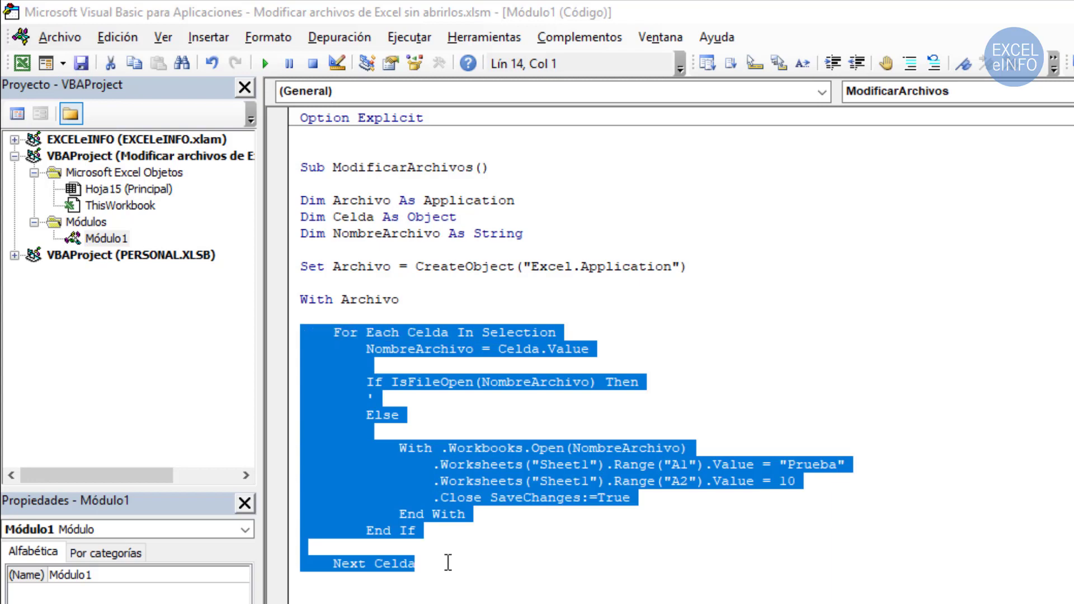
key(Right)
key(Down)
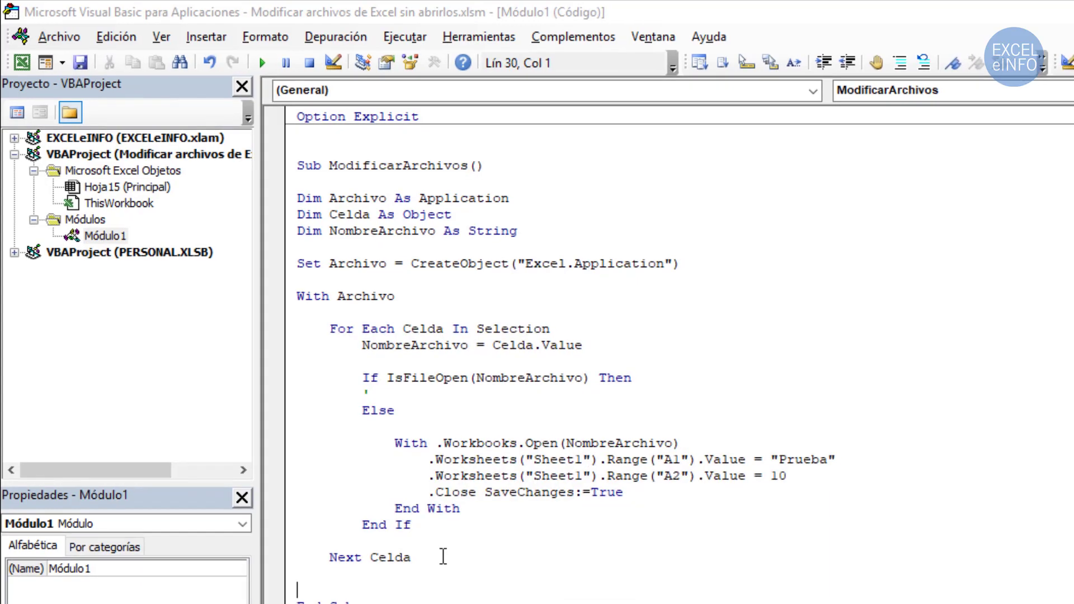
Add an indented .Quit line after the Next Celda loop
key(Tab)
key(Return)
text(.)
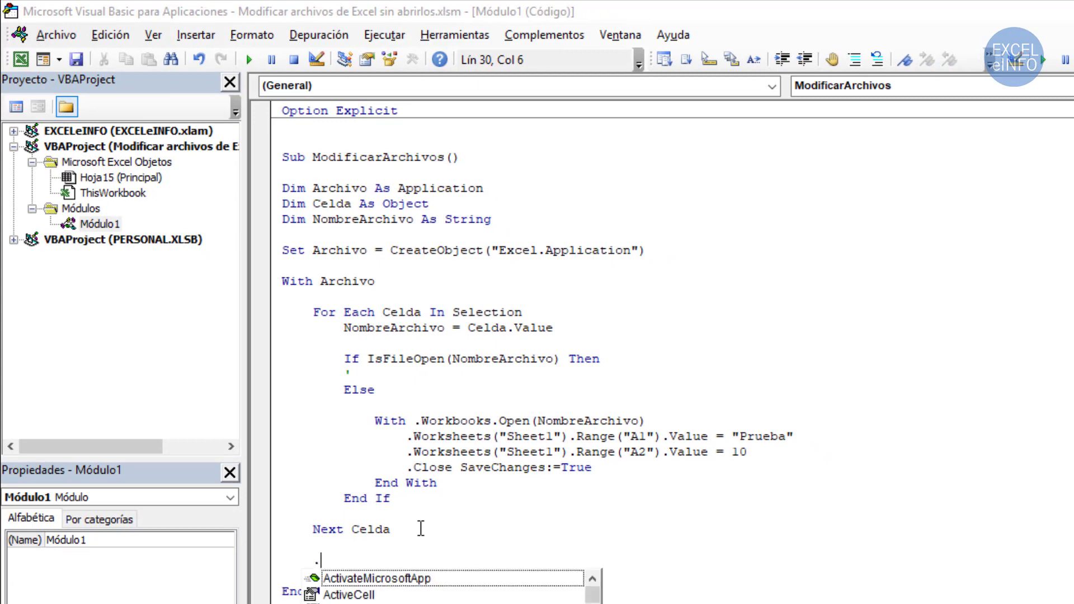
text(quit)
key(Tab)
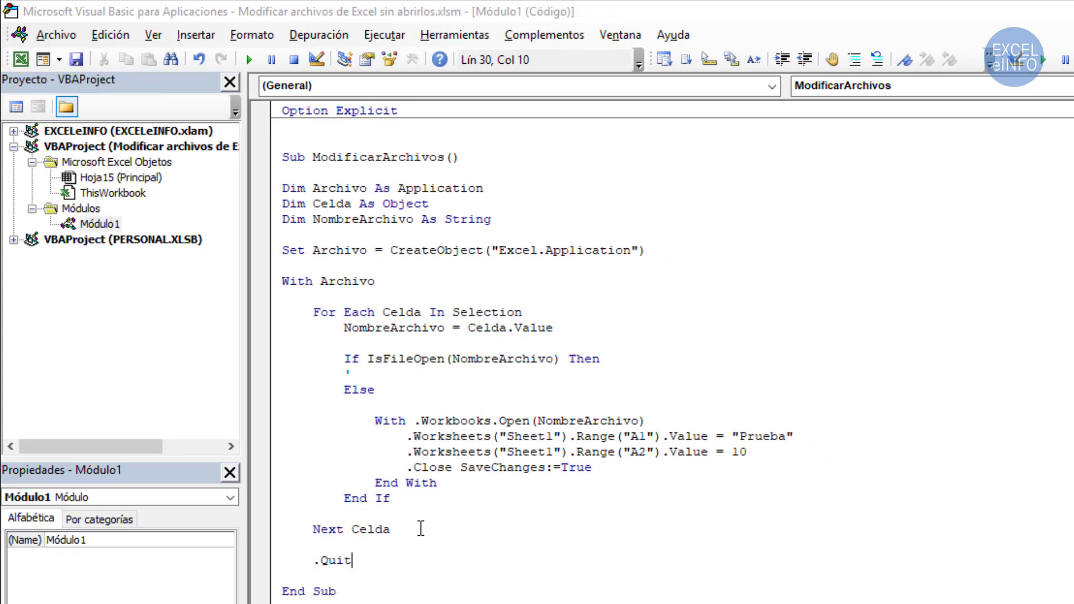
key(shift+Left)
key(shift+Left)
key(shift+Left)
key(shift+Left)
key(End)
key(shift+Left)
key(shift+Left)
key(shift+Left)
key(shift+Left)
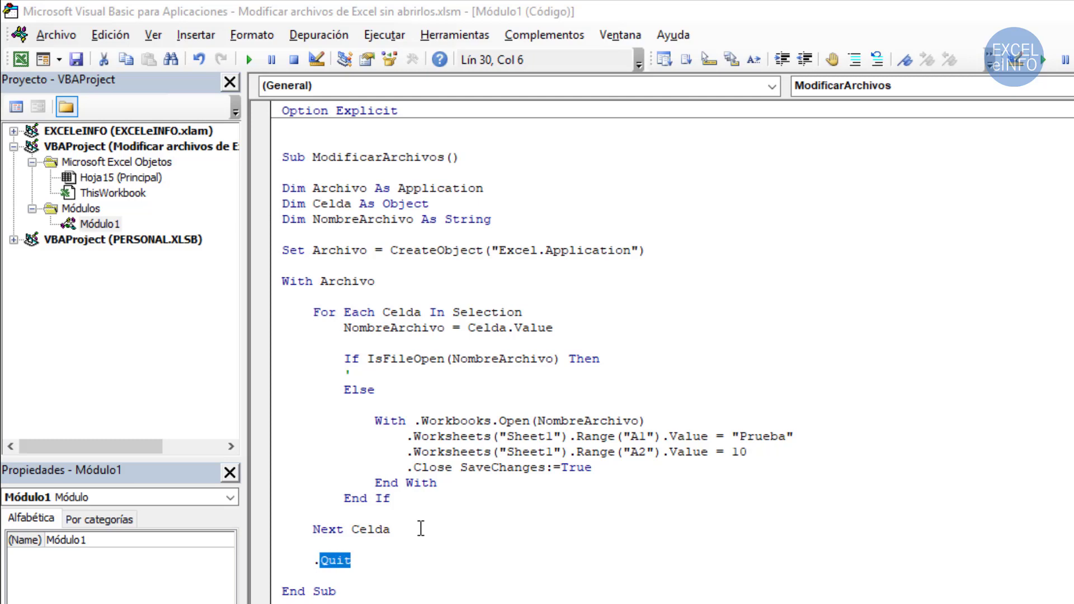
key(Left)
key(shift+Left)
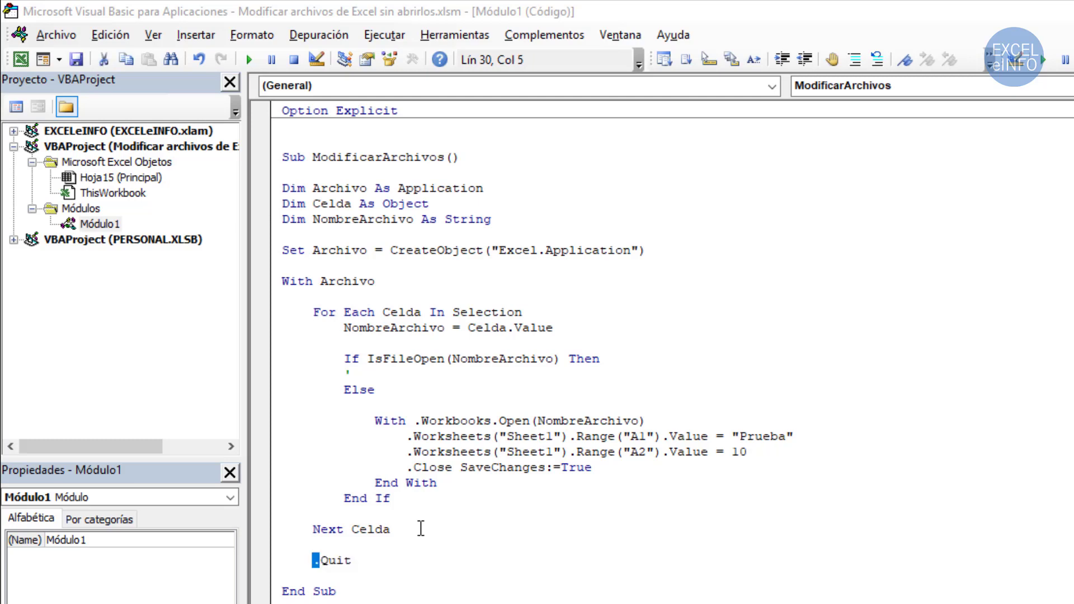
Check that .Quit applies to the Archivo Excel.Application instance from CreateObject
double_click(335, 286)
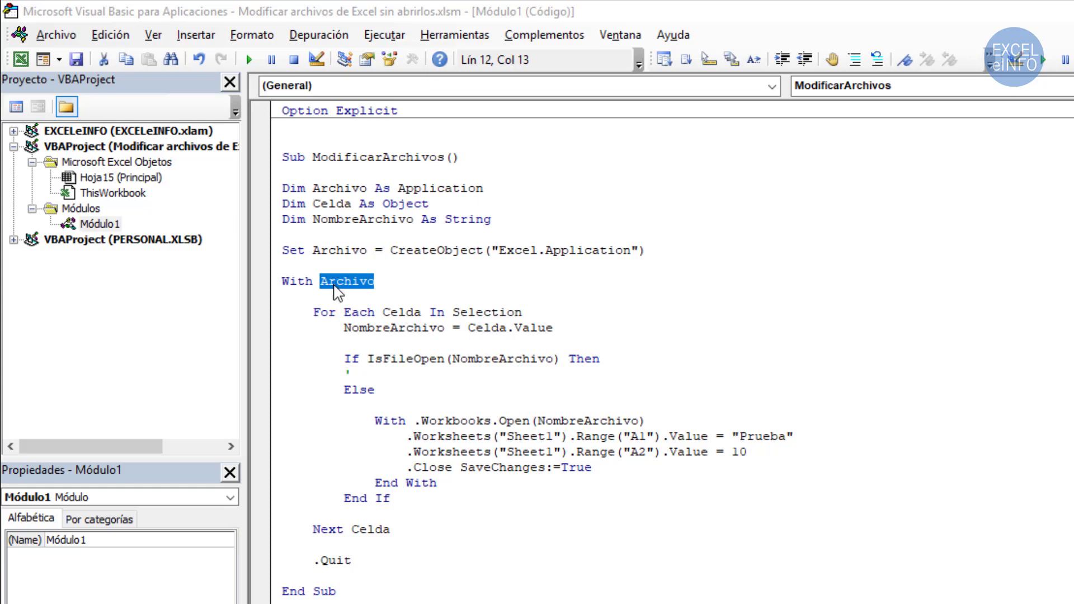
click(431, 275)
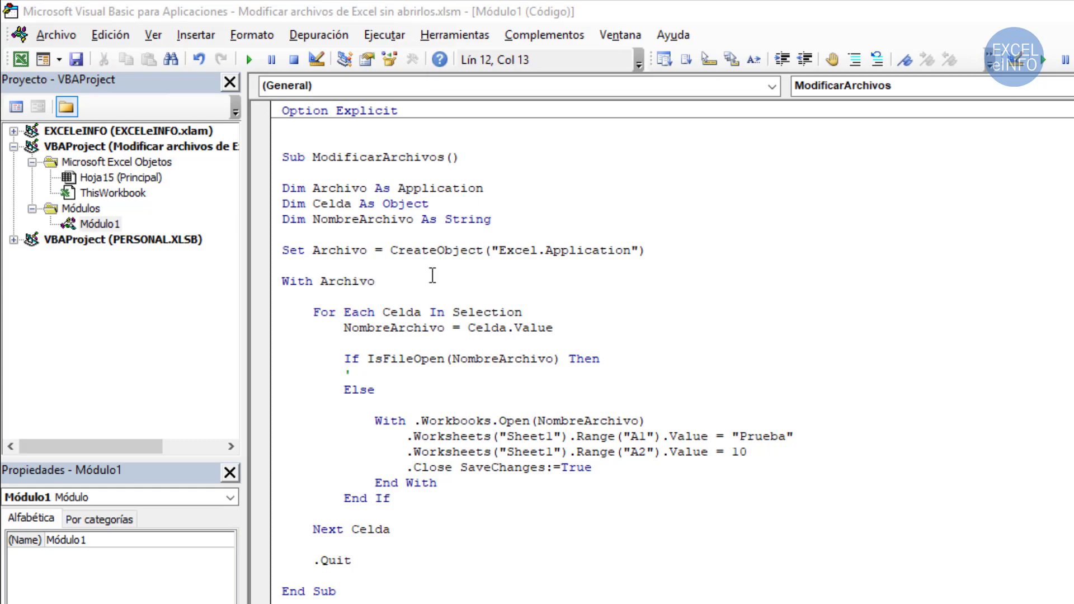
click(566, 237)
double_click(566, 246)
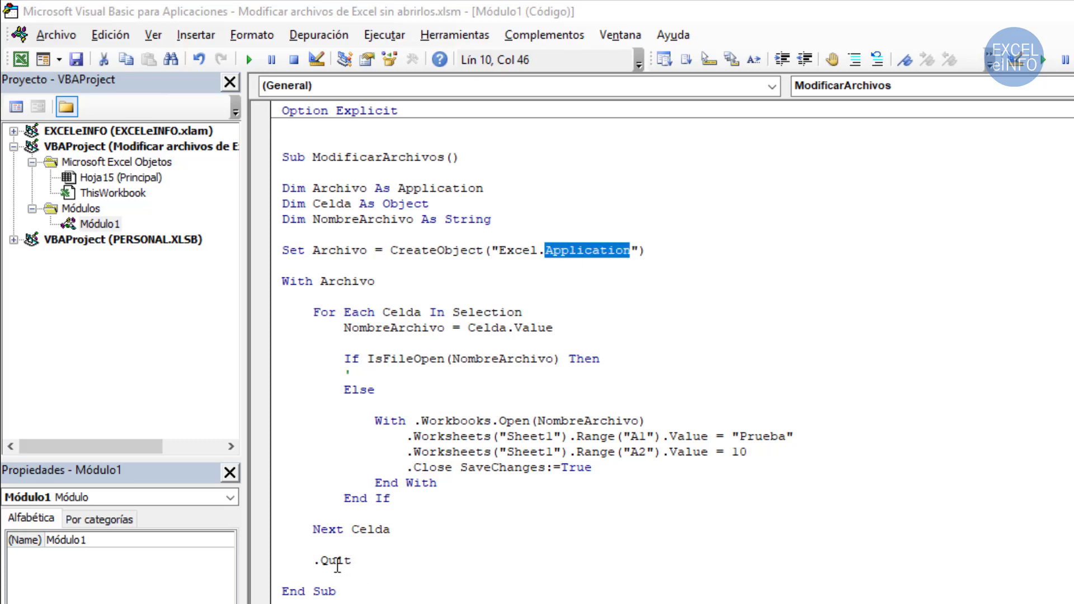
double_click(336, 560)
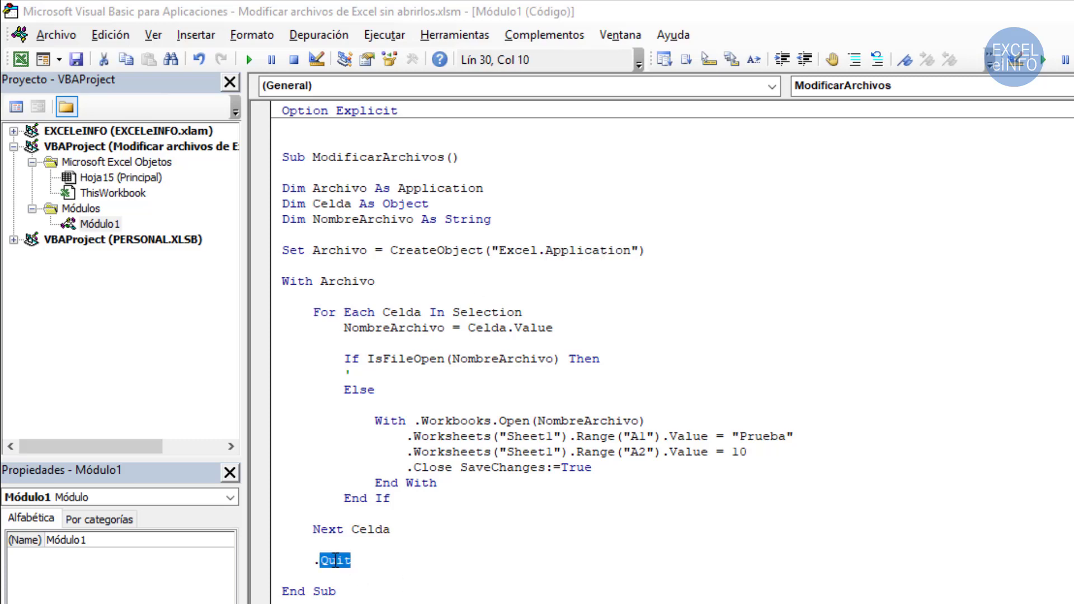
click(417, 560)
Add End With below .Quit to close the With Archivo block before End Sub
key(Return)
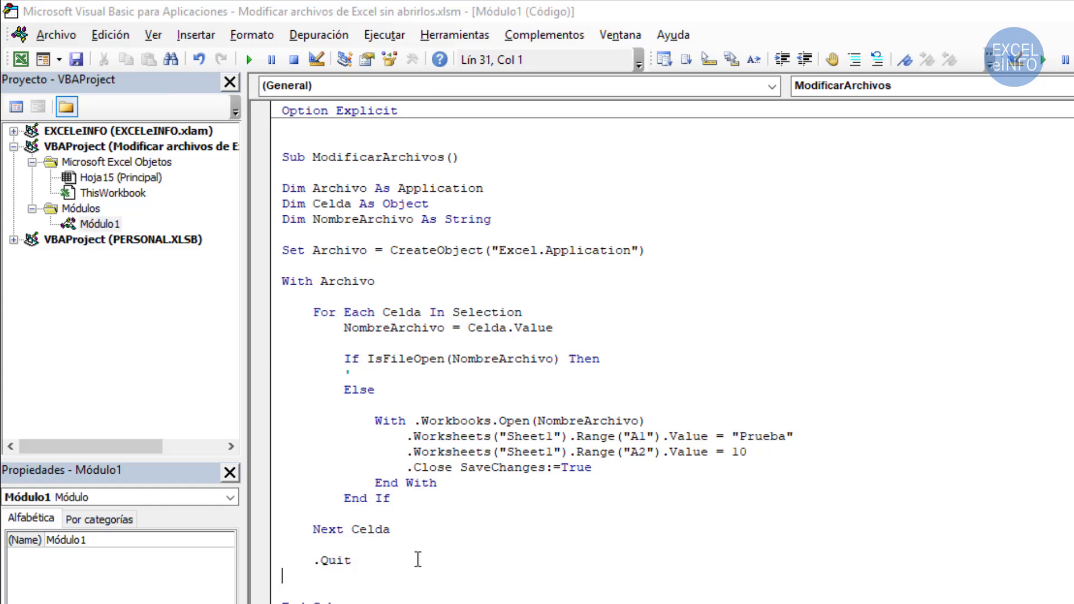
text(end with)
key(Up)
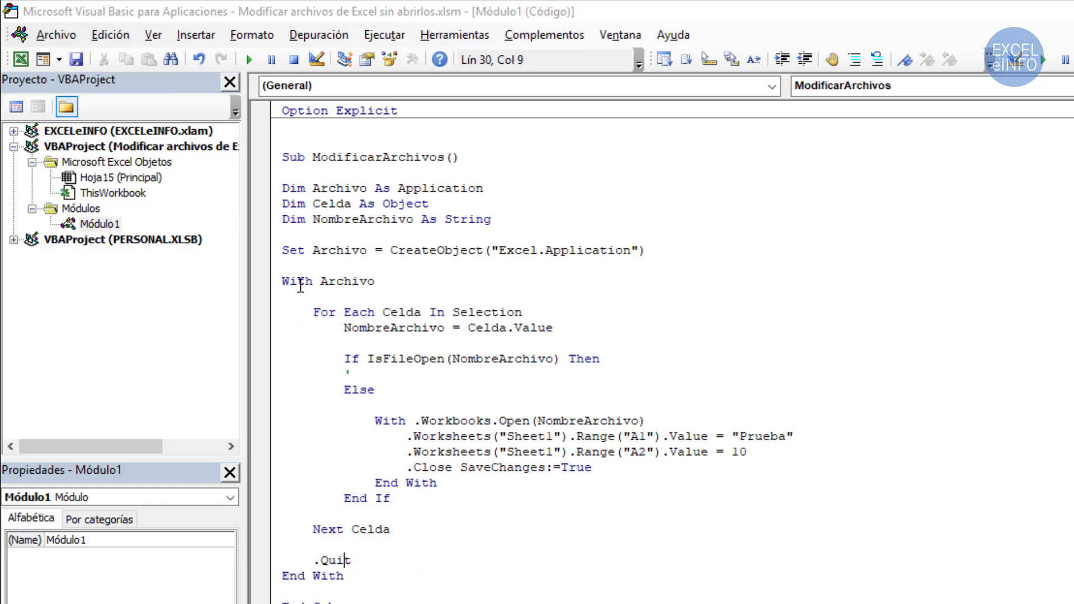
double_click(300, 282)
click(362, 579)
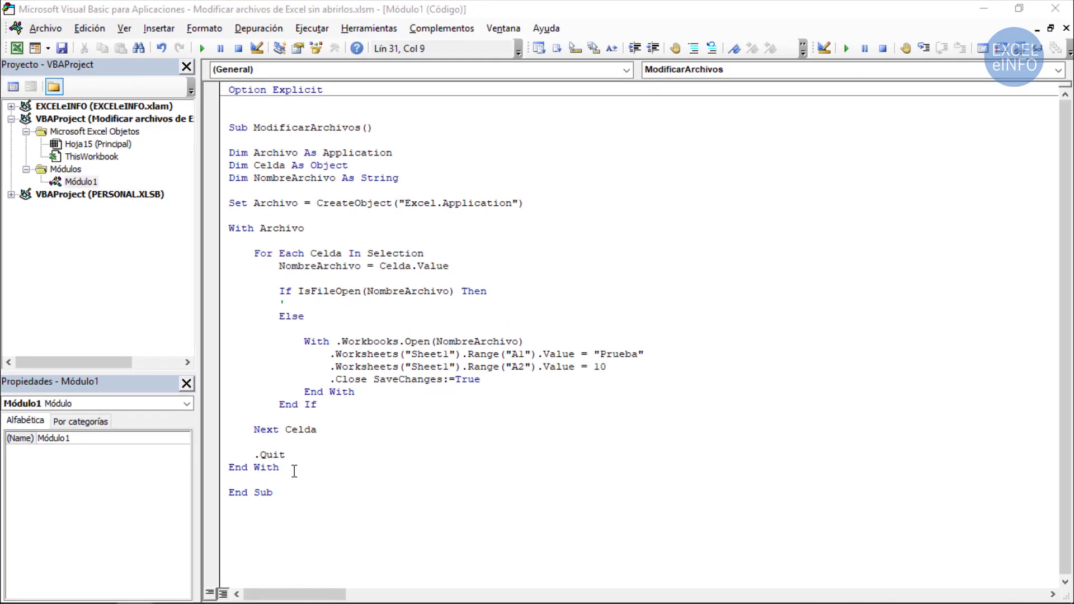
key(Down)
key(Down)
key(shift+Left)
key(shift+Left)
key(shift+Left)
key(shift+Left)
key(shift+Left)
key(shift+Left)
key(shift+Left)
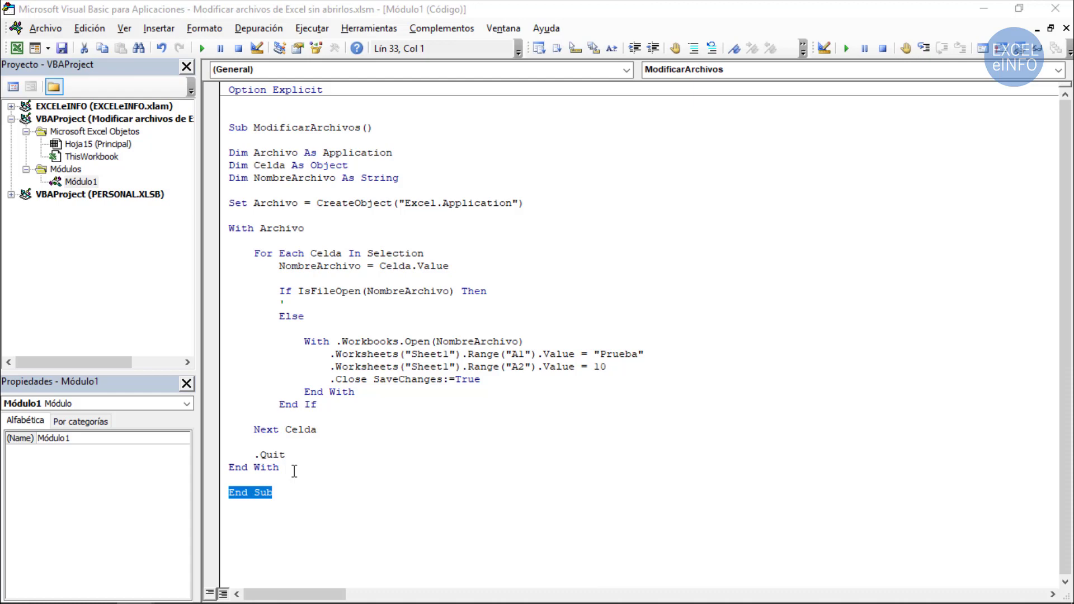
Walk through the Archivo CreateObject setup, the With Archivo line and the For Each start
double_click(275, 203)
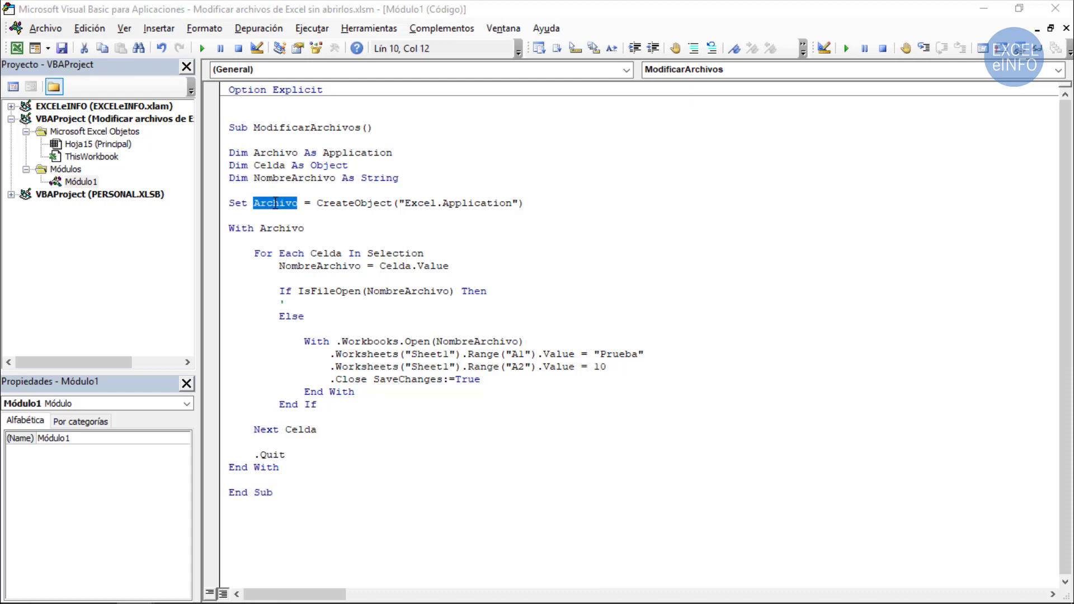
double_click(456, 201)
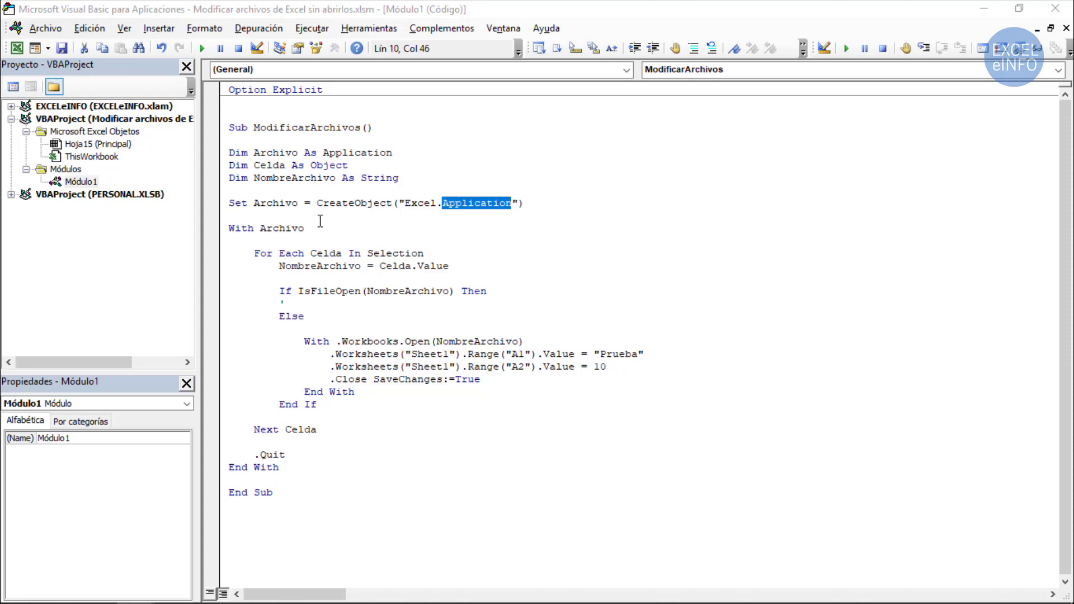
double_click(291, 228)
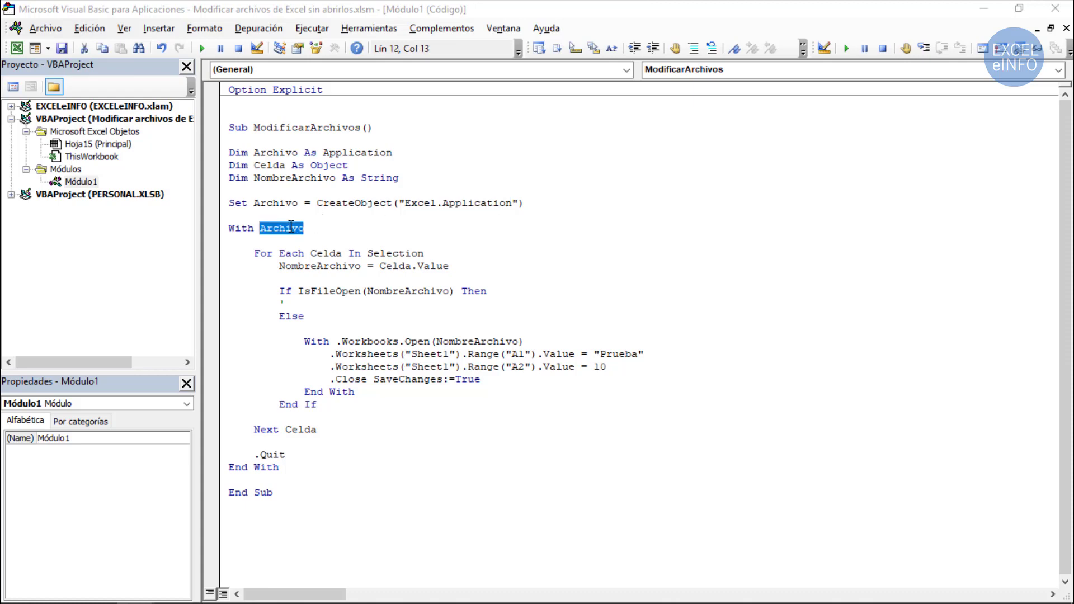
drag(255, 253, 399, 255)
Select the three file paths in A8:A10 of the workbook
key(alt+Tab)
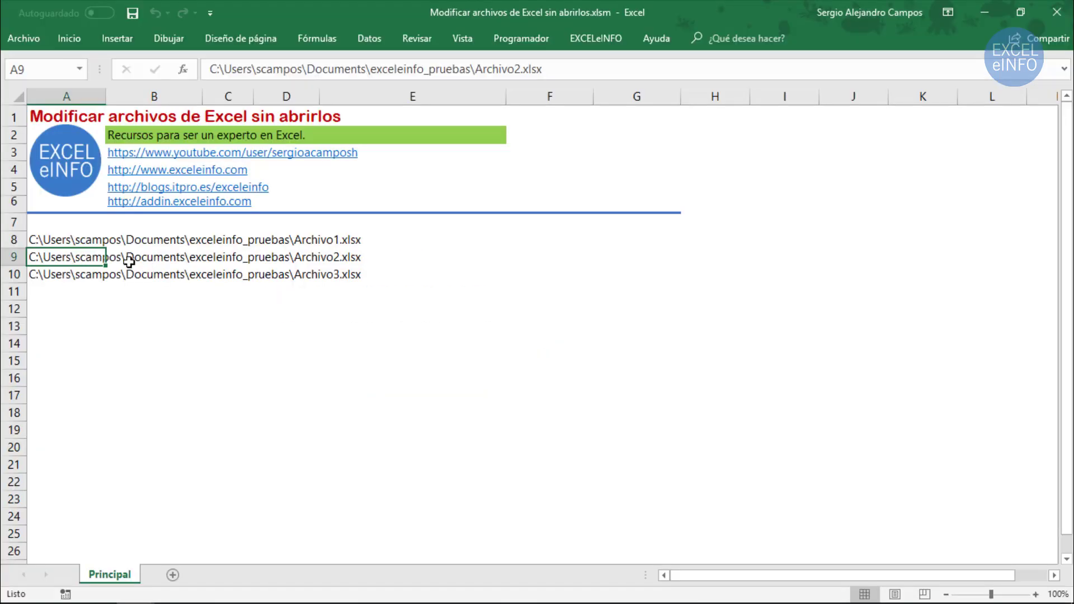
click(74, 240)
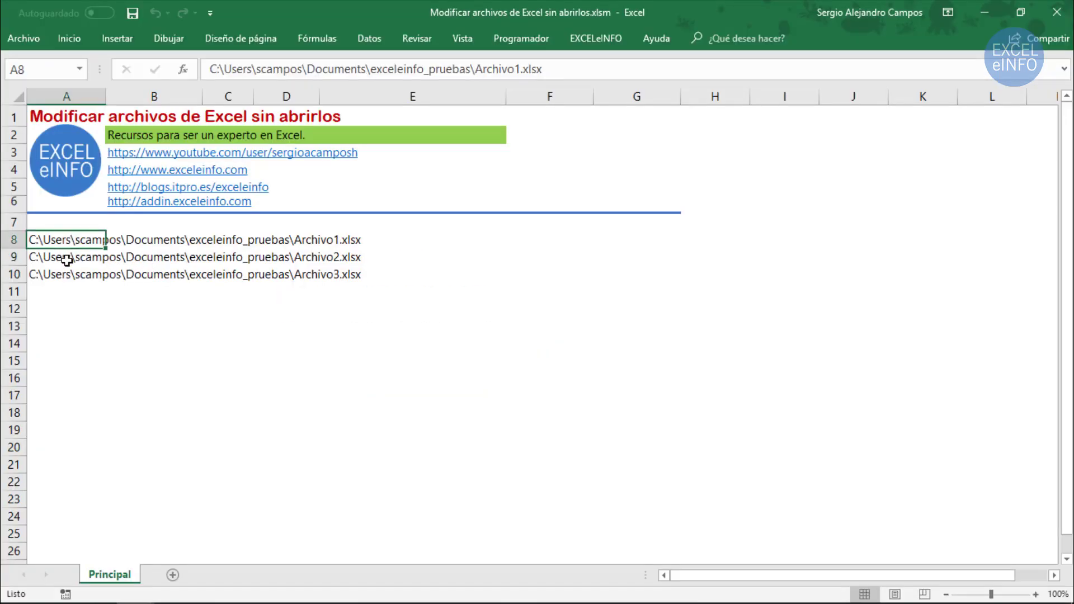
drag(66, 259, 67, 273)
key(alt+Tab)
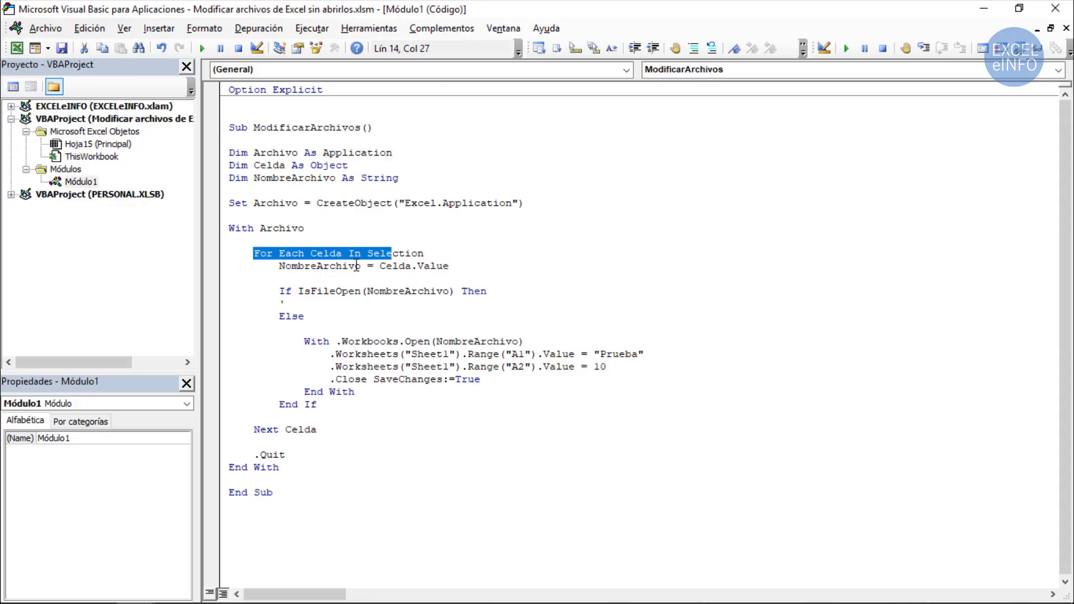
Review the IsFileOpen check, Open call, A1/A2 edits, save-close and Next Celda lines
click(338, 290)
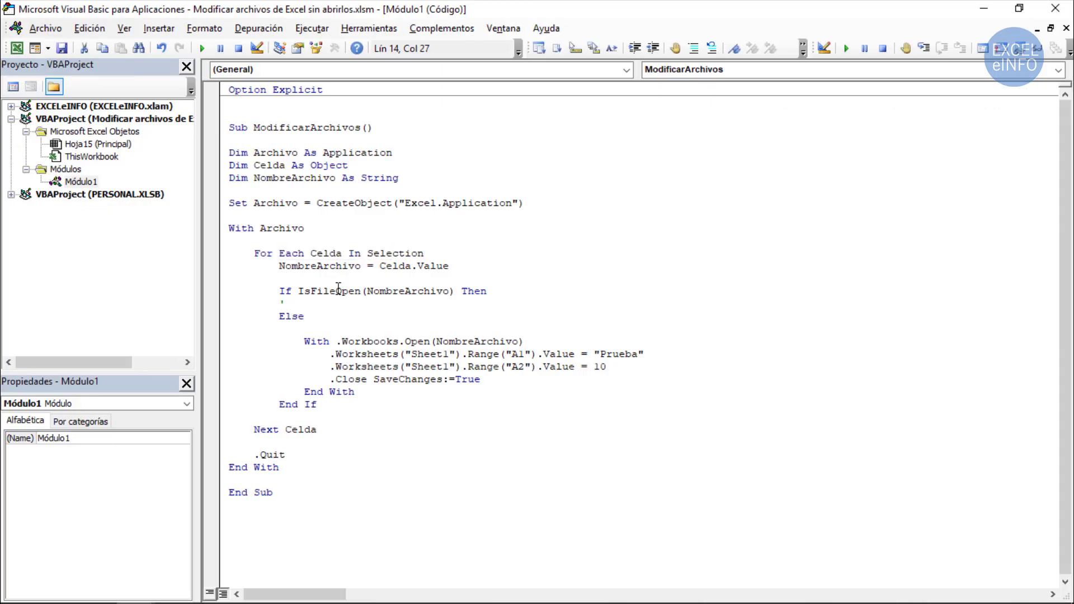
double_click(339, 290)
double_click(417, 341)
drag(329, 354, 481, 379)
drag(620, 369, 621, 366)
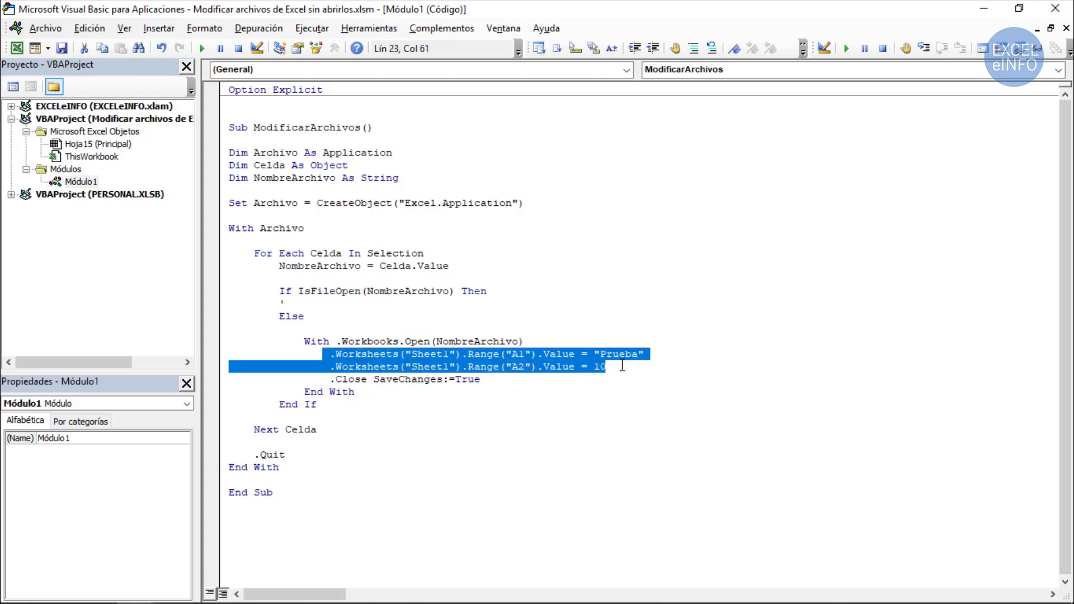
click(331, 379)
drag(330, 379, 481, 379)
click(490, 379)
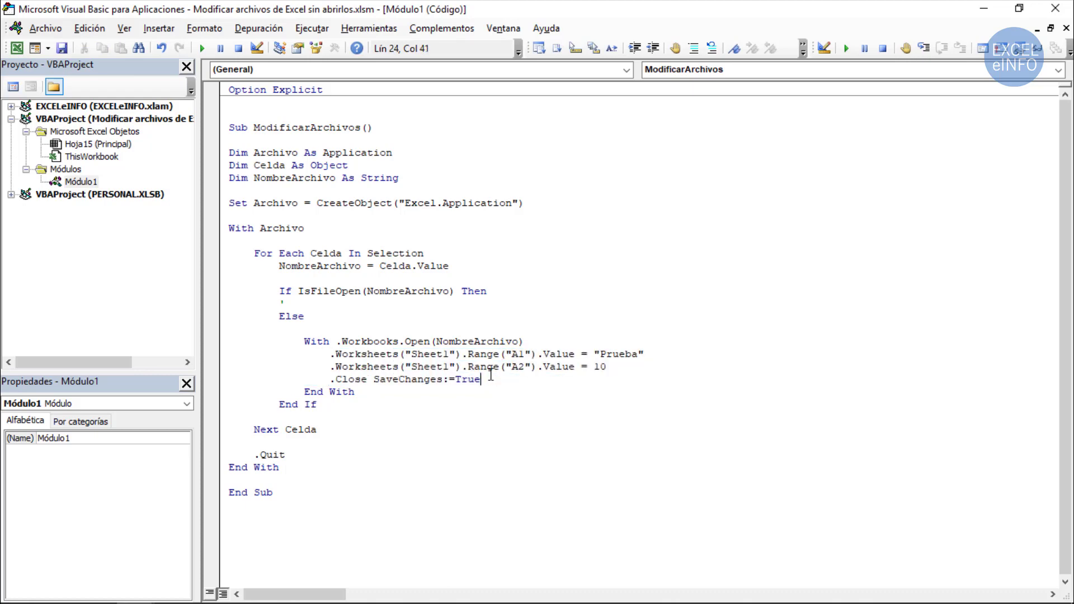
mouse_move(318, 429)
mouse_down()
mouse_move(252, 429)
mouse_move(333, 429)
mouse_up()
key(alt+Tab)
key(alt+Tab)
key(alt+Tab)
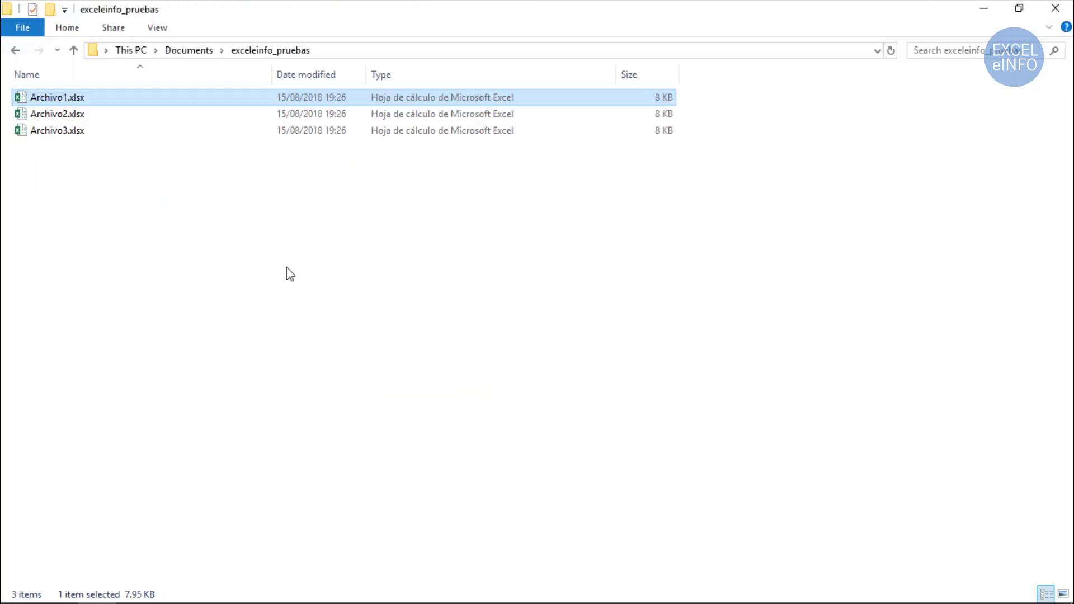
Open Archivo1.xlsx, confirm it is empty with only Sheet1, and close it
double_click(193, 97)
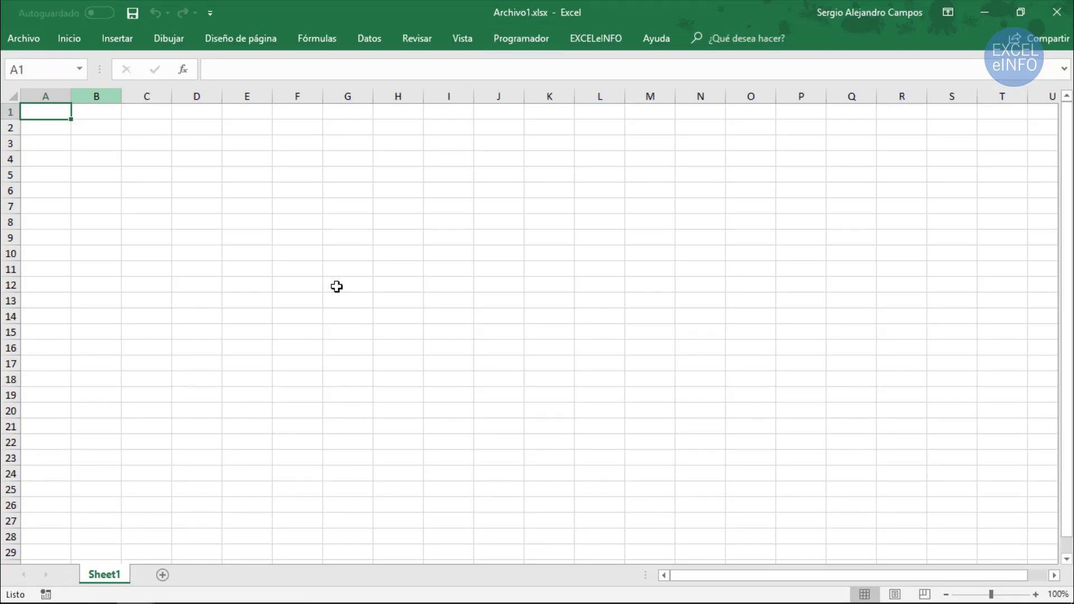
double_click(106, 574)
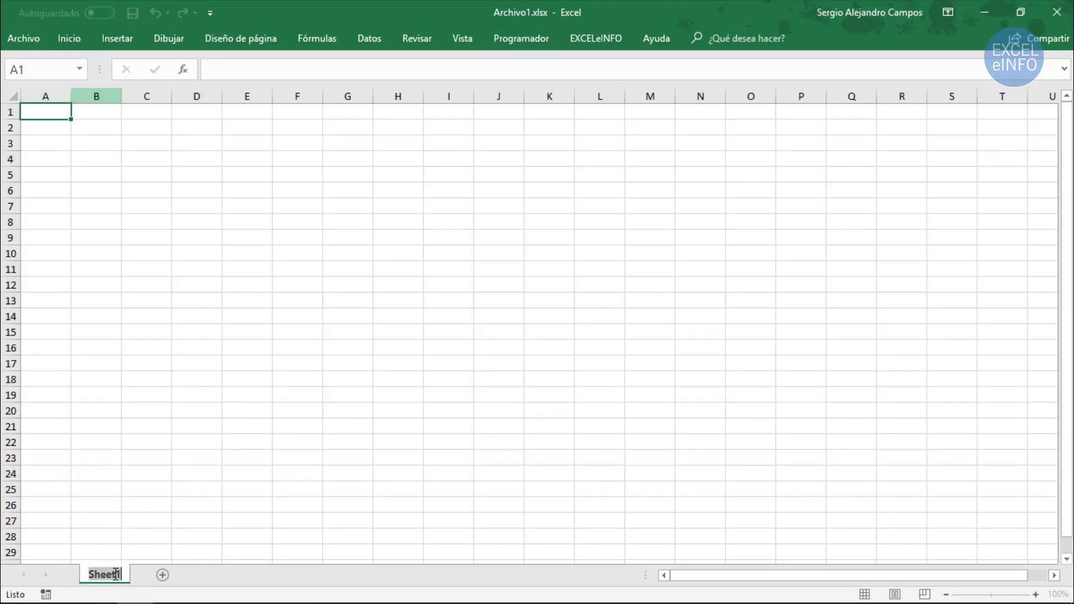
key(Return)
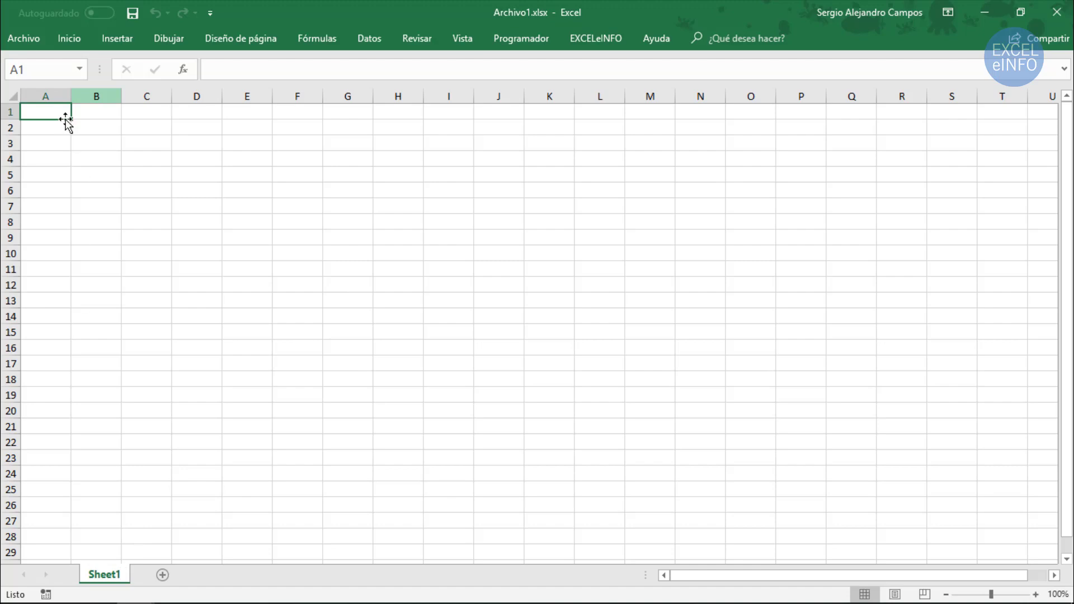
key(ctrl+w)
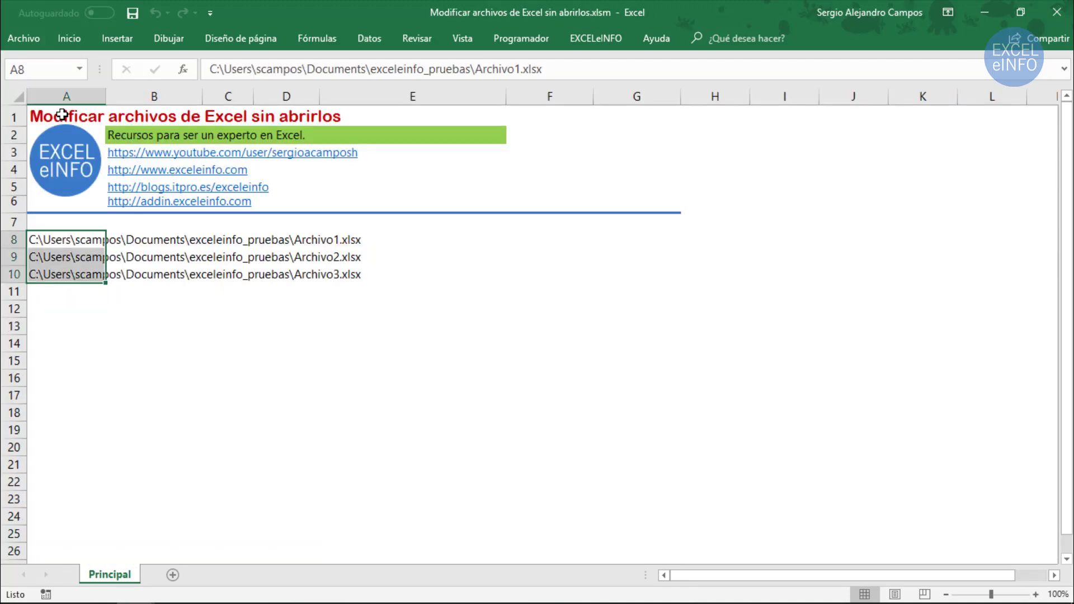
Copy the IsFileOpen function from Notepad and paste it below End Sub in Módulo1
key(alt+Tab)
key(Tab)
key(Tab)
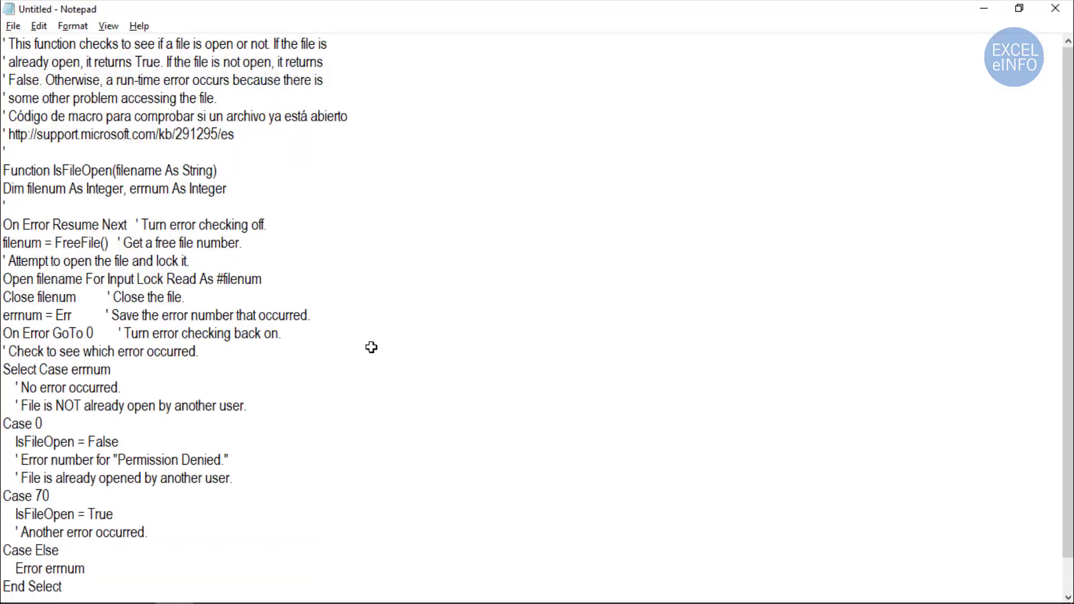
key(ctrl+a)
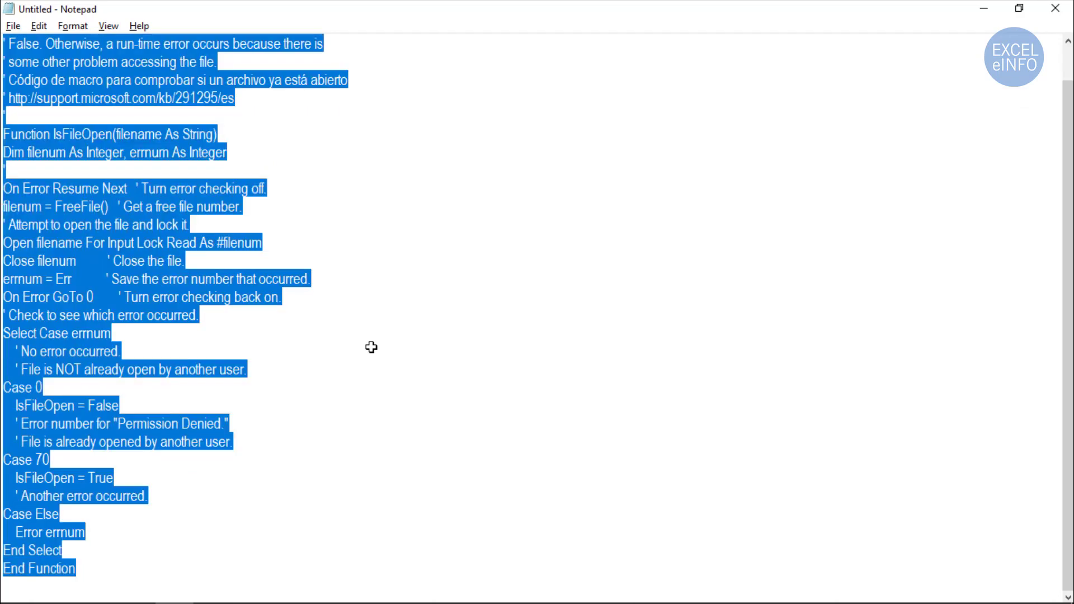
key(alt+Tab)
key(Tab)
key(Tab)
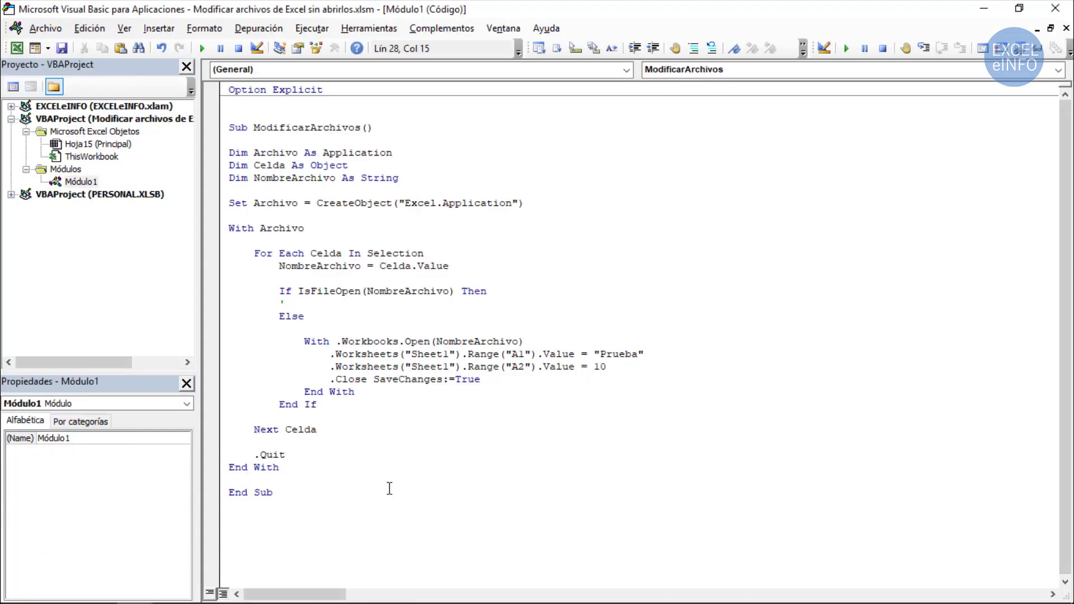
click(311, 500)
key(Return)
text(' This function checks to see if a file is open or not. If the file is ' already open, it returns True. If the file is not open, it returns ' False. Otherwise, a run-time error occurs because there is ' some other problem accessing the file. ' Código de macro para comprobar si un archivo ya está abierto ' http://support.microsoft.com/kb/291295/es ' Function IsFileOpen(filename As String) Dim filenum As Integer, errnum As Integer ' On Error Resume Next   ' Turn error checking off. filenum = FreeFile()   ' Get a free file number. ' Attempt to open the file and lock it. Open filename For Input Lock Read As #filenum Close filenum          ' Close the file. errnum = Err           ' Save the error number that occurred. On Error GoTo 0        ' Turn error checking back on. ' Check to see which error occurred. Select Case errnum     ' No error occurred.     ' File is NOT already open by another user. Case 0     IsFileOpen = False     ' Error number for "Permission Denied."     ' File is already opened by another user. Case 70     IsFileOpen = True     ' Another error occurred. Case Else     Error errnum End Select End Function)
key(ctrl+Home)
click(430, 221)
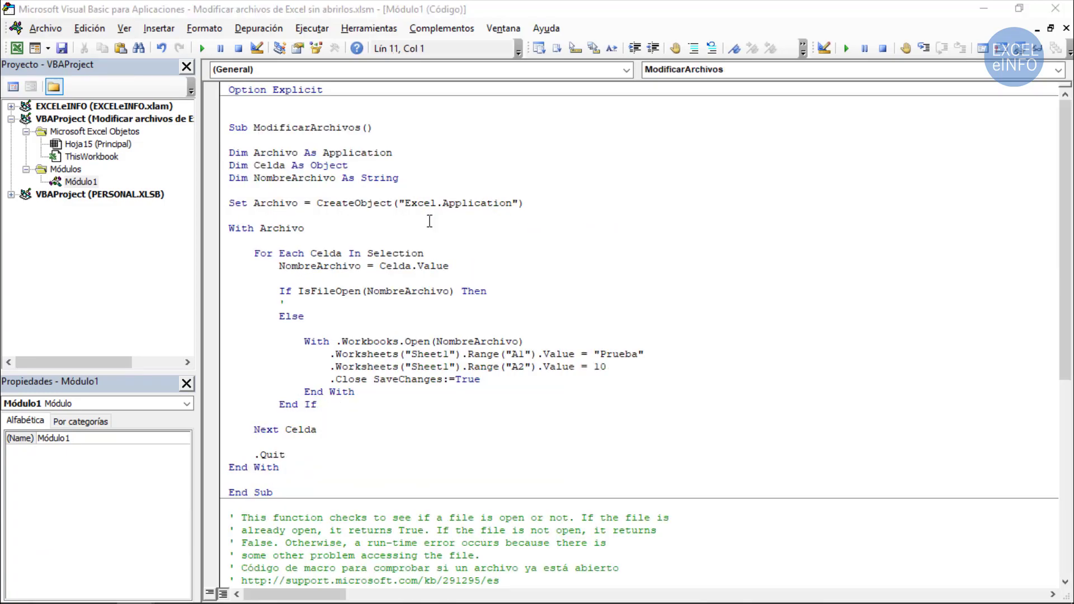
key(alt+Tab)
key(alt+Tab)
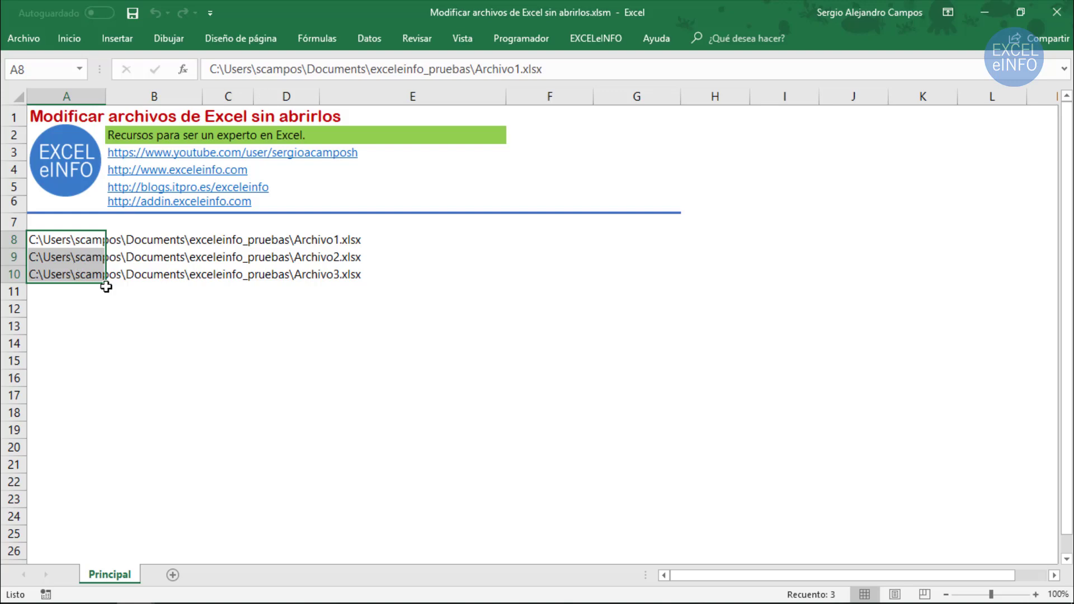
Run ModificarArchivos from Vista > Macros > Ver macros on the three selected paths
click(463, 41)
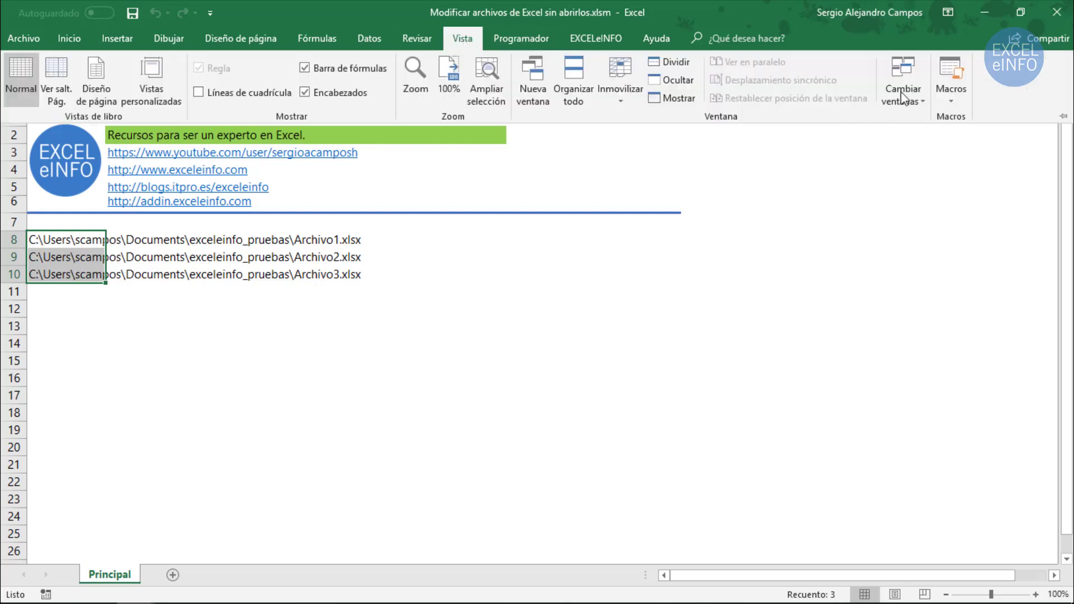
click(951, 91)
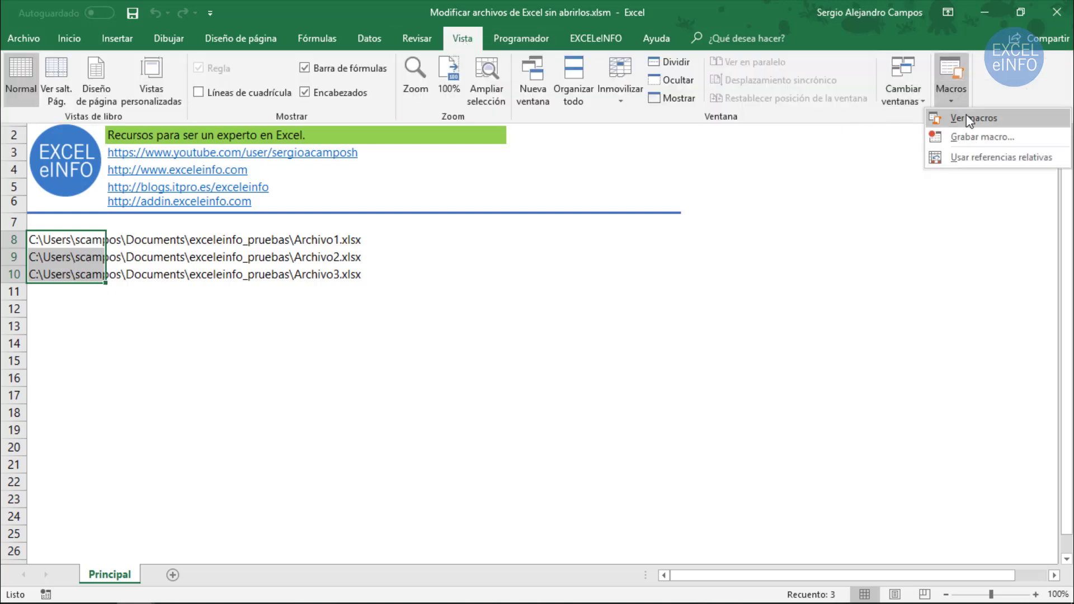
click(965, 115)
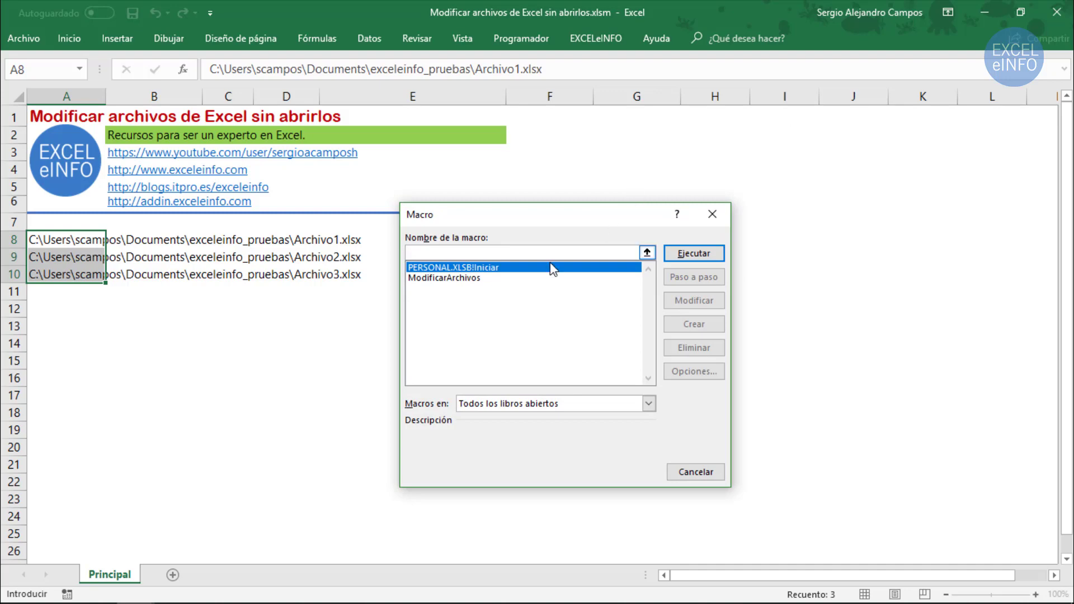
click(503, 279)
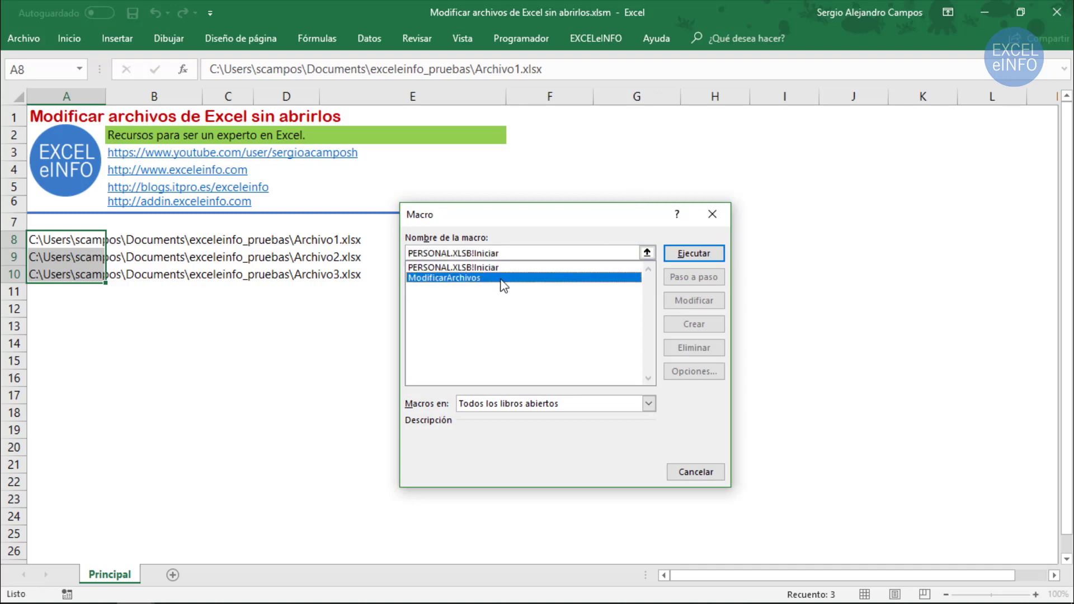
click(696, 253)
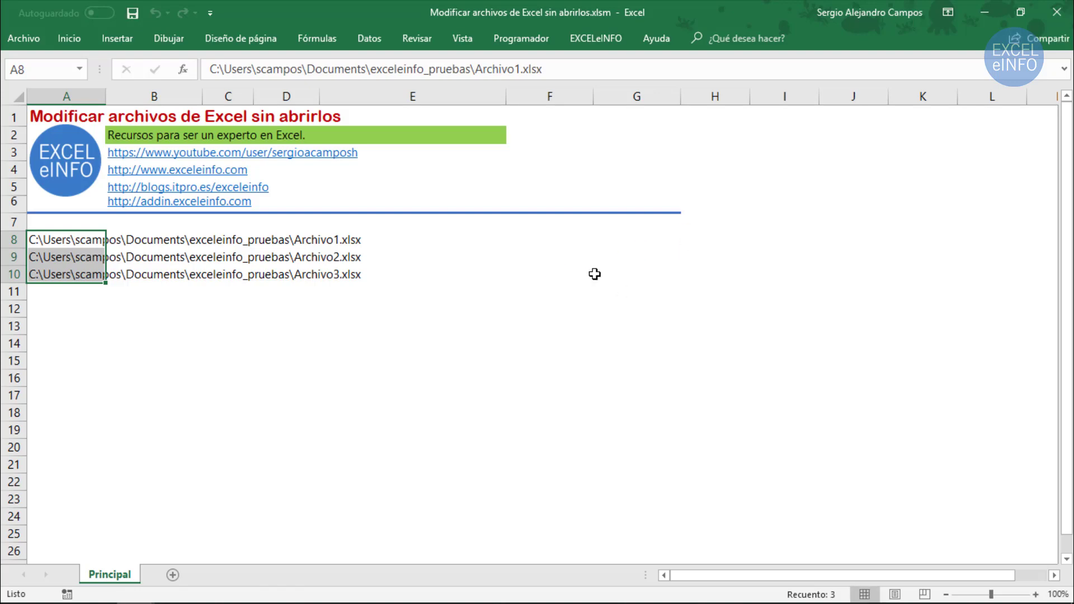
Select Archivo1, Archivo2 and Archivo3 in File Explorer and drag them onto Excel
key(alt+Tab)
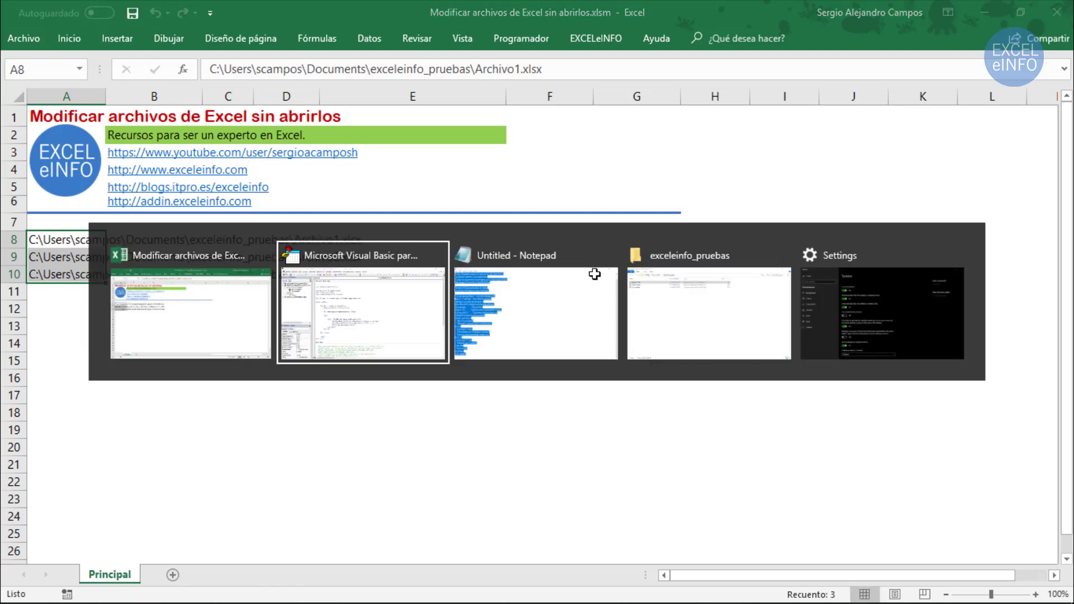
key(alt+Tab)
key(alt+Tab)
key(shift+Down)
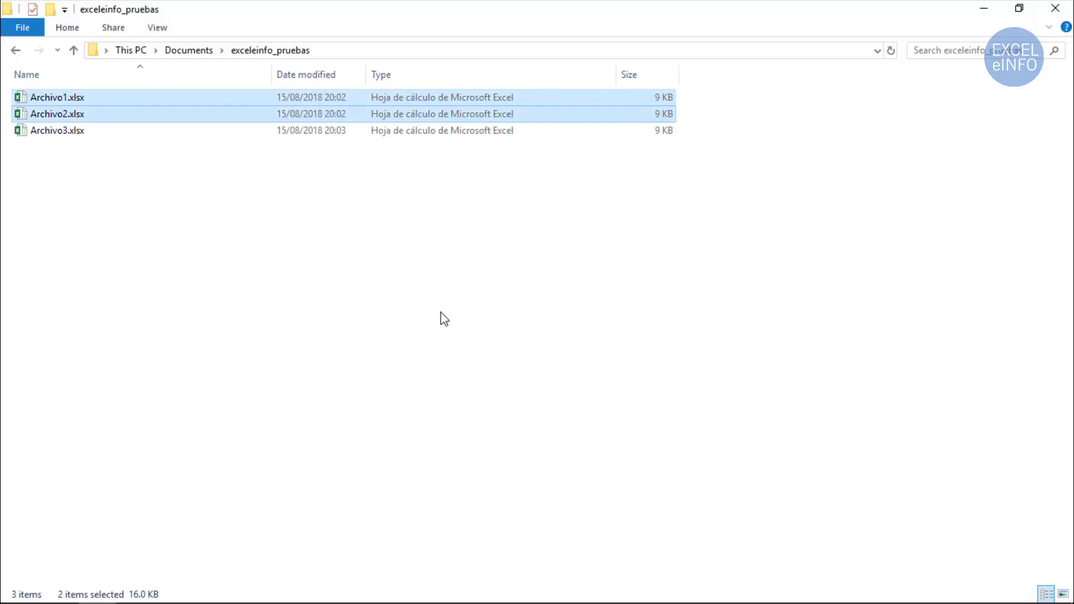
key(shift+Down)
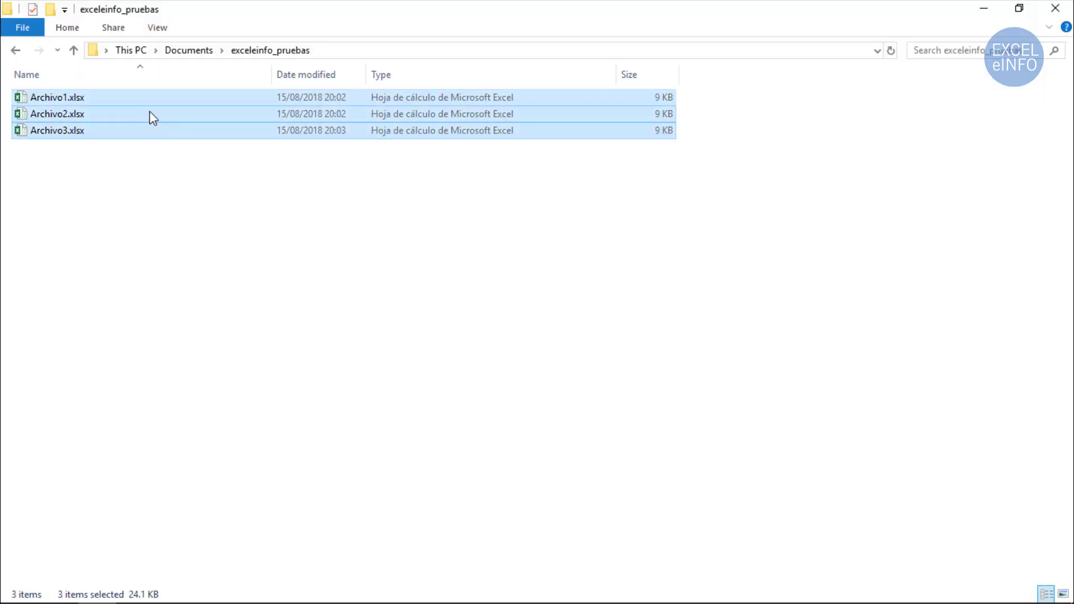
mouse_move(150, 112)
mouse_down()
mouse_move(224, 560)
mouse_move(169, 348)
mouse_up()
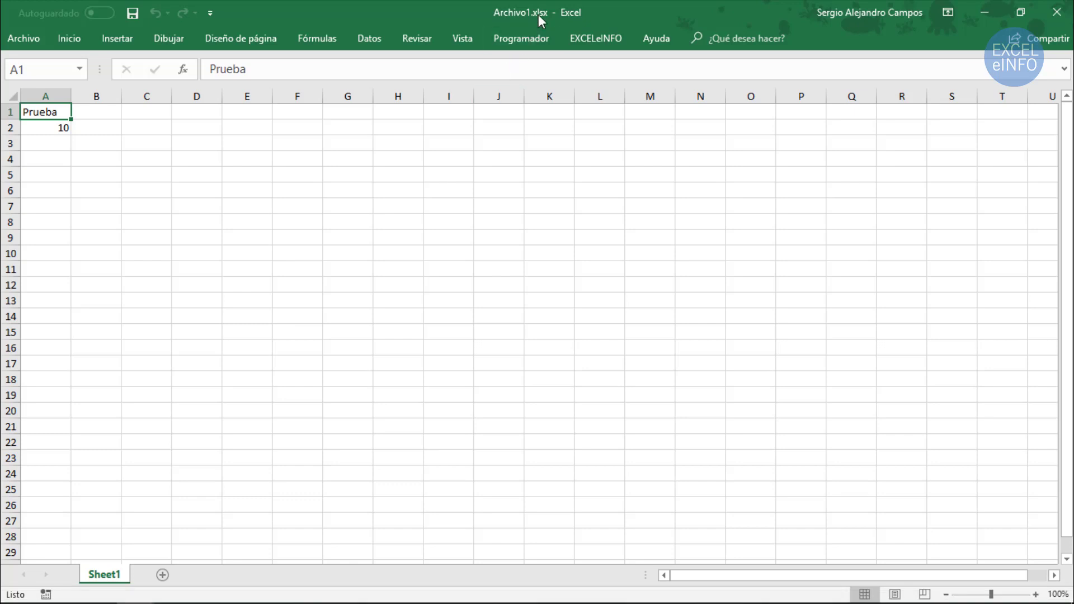
Check each opened workbook shows Prueba in A1 and 10 in A2, then return to the .xlsm workbook
click(53, 130)
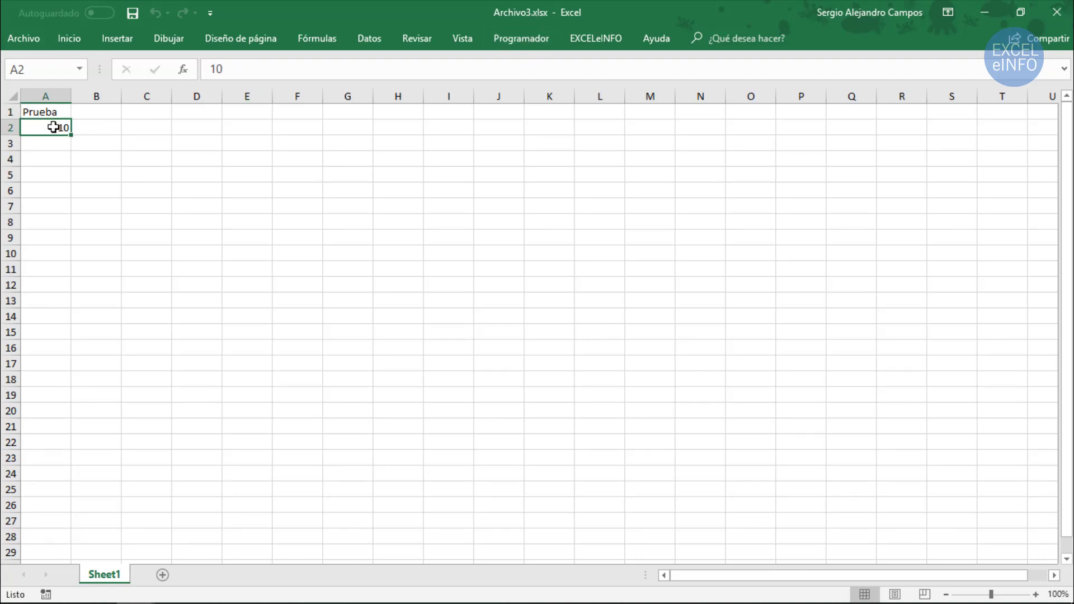
key(ctrl+Tab)
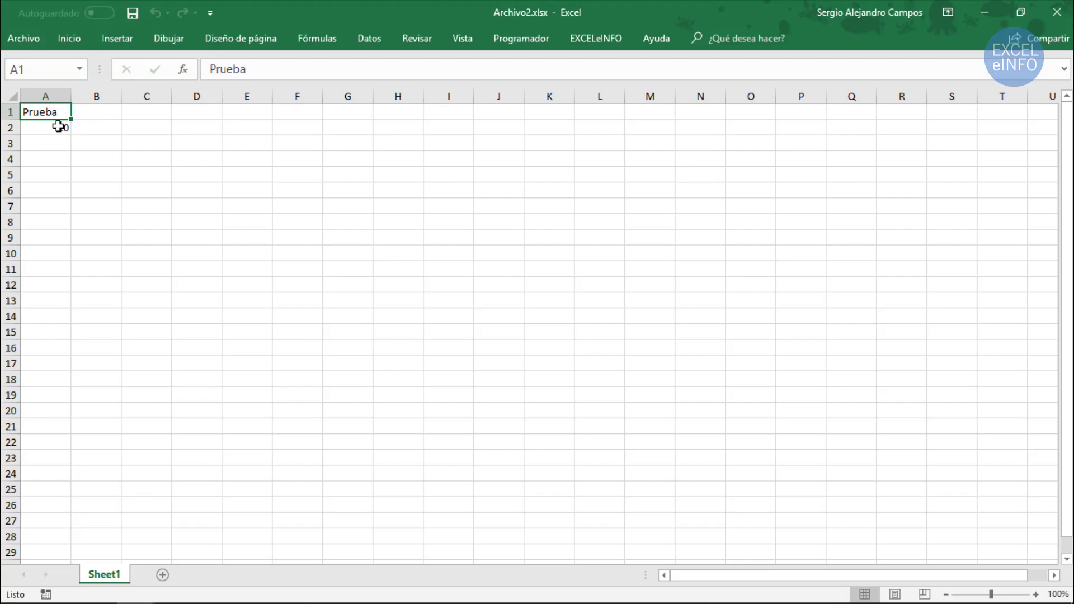
key(ctrl+Tab)
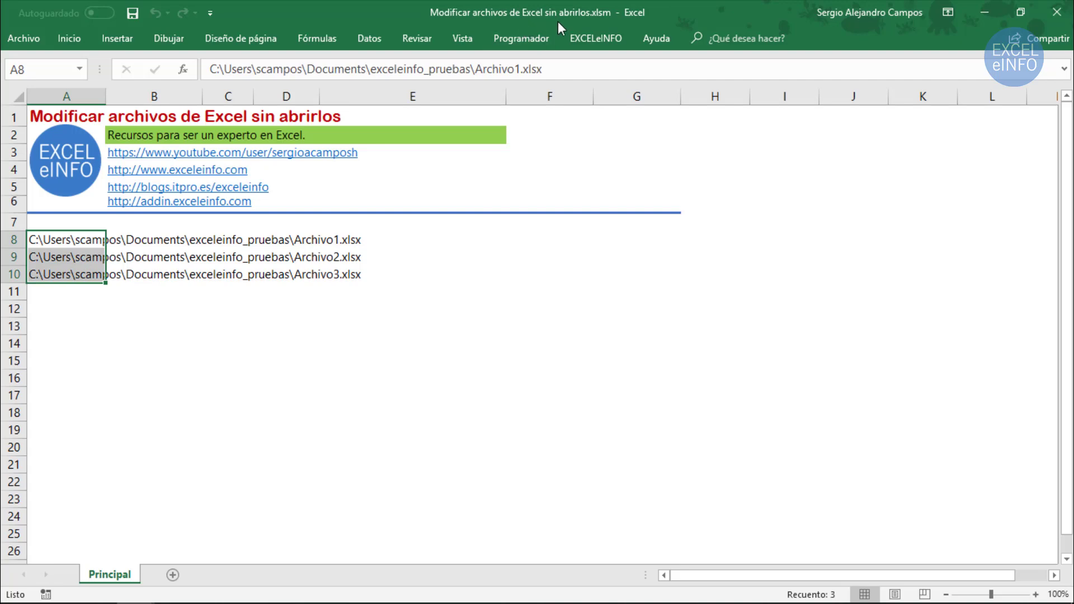
Check the exceleinfo_pruebas folder path in File Explorer against the listed paths
click(580, 37)
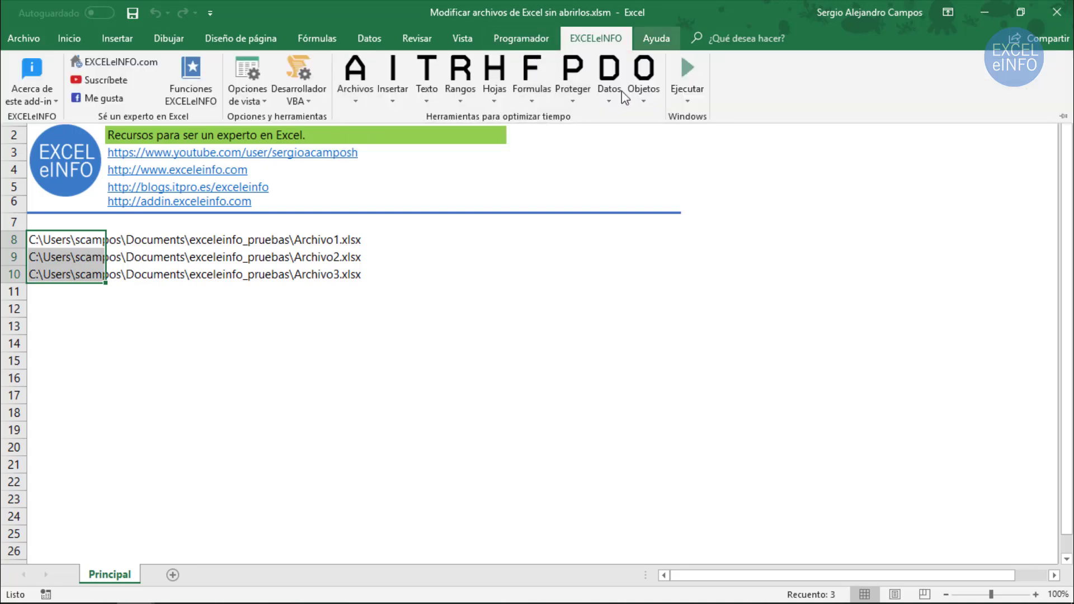
click(481, 173)
key(alt+Tab)
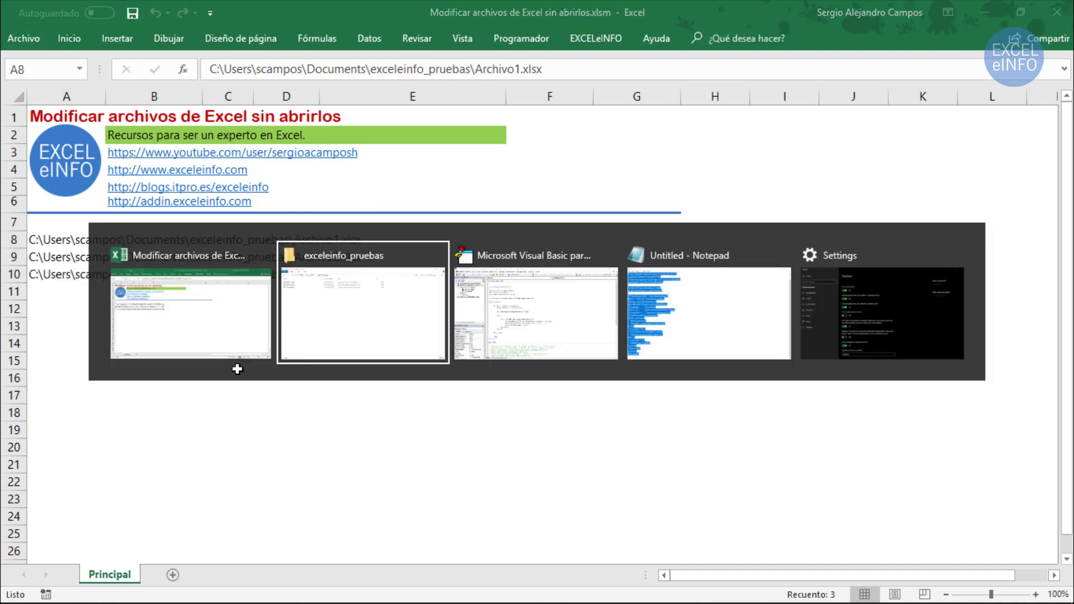
click(464, 50)
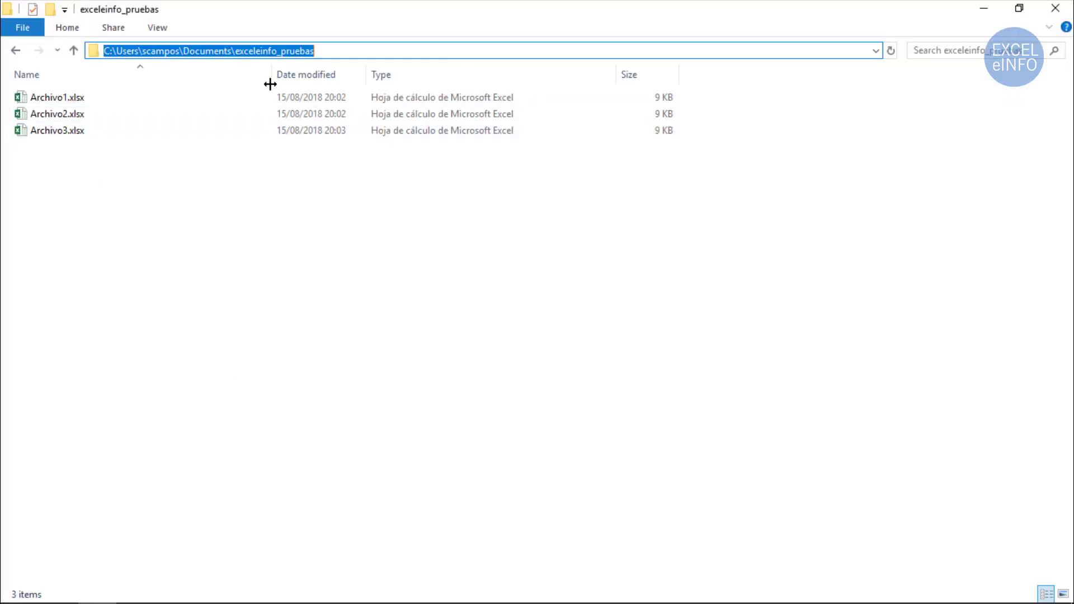
key(alt+Tab)
Inspect the Archivo1.xlsx name in A8's path, then select the three paths in A8:A10
key(shift+Up)
key(shift+Up)
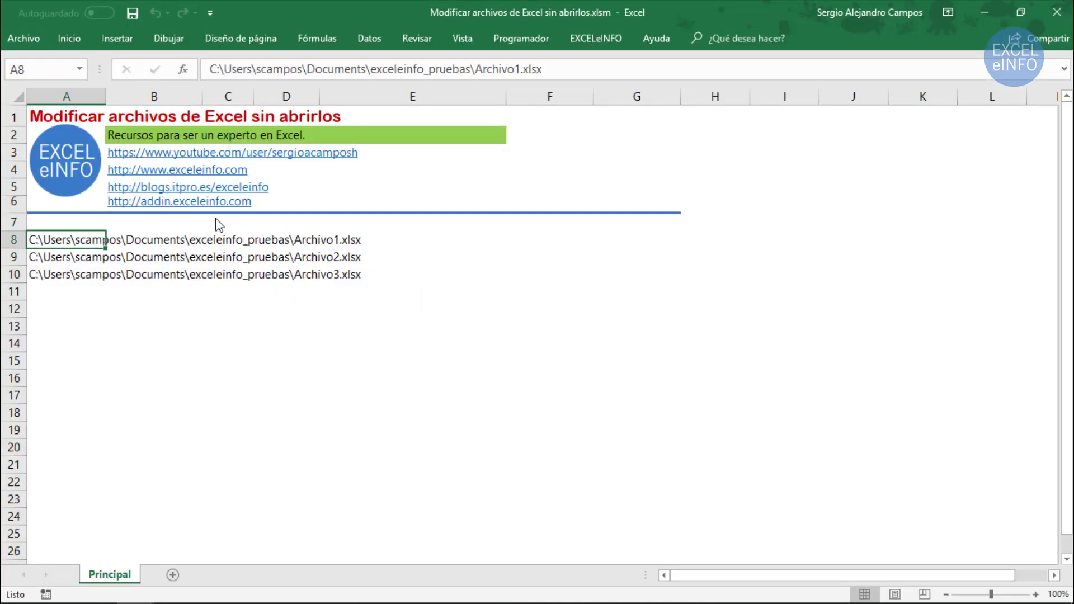
key(F2)
key(shift+Left)
key(shift+Left)
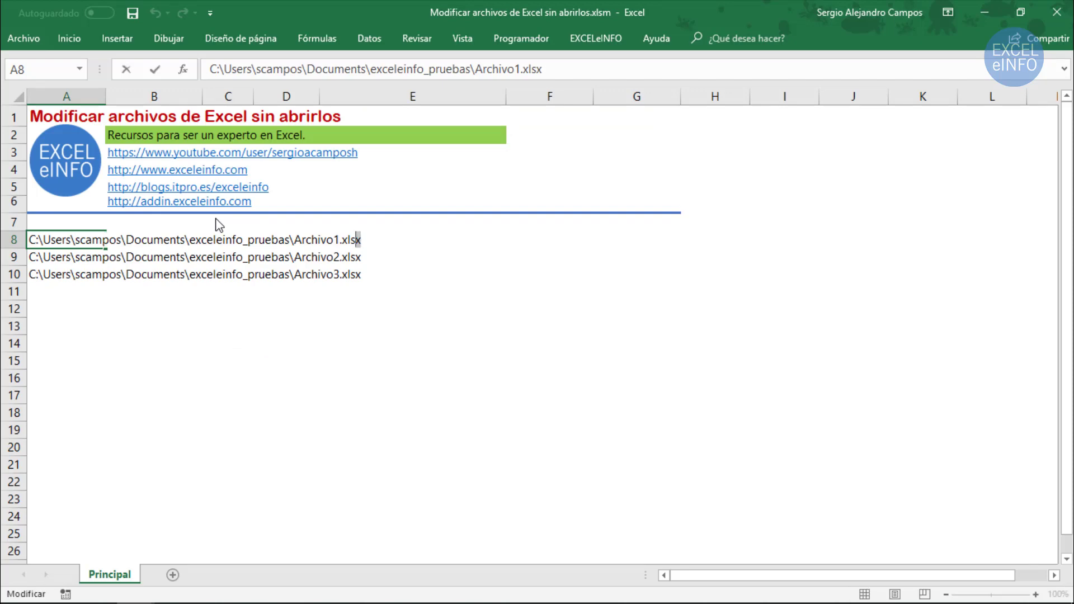
key(shift+Left)
key(shift+Left)
key(shift+Left)
key(shift+Left)
key(shift+Left)
key(shift+Left)
key(shift+Left)
key(shift+Left)
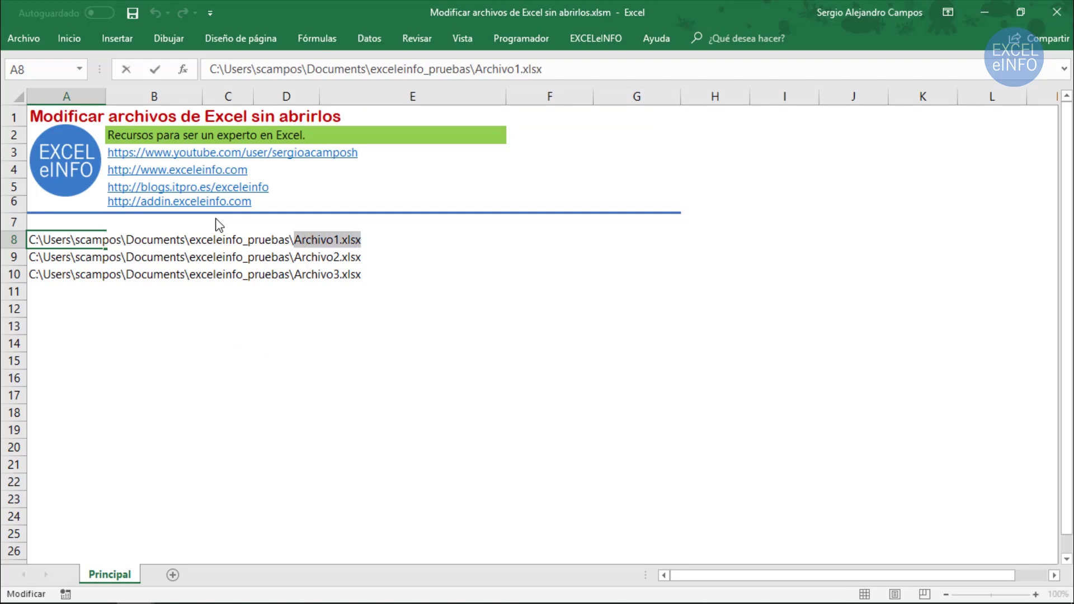
key(End)
key(shift+Left)
key(shift+Left)
key(shift+Left)
key(shift+Left)
key(Escape)
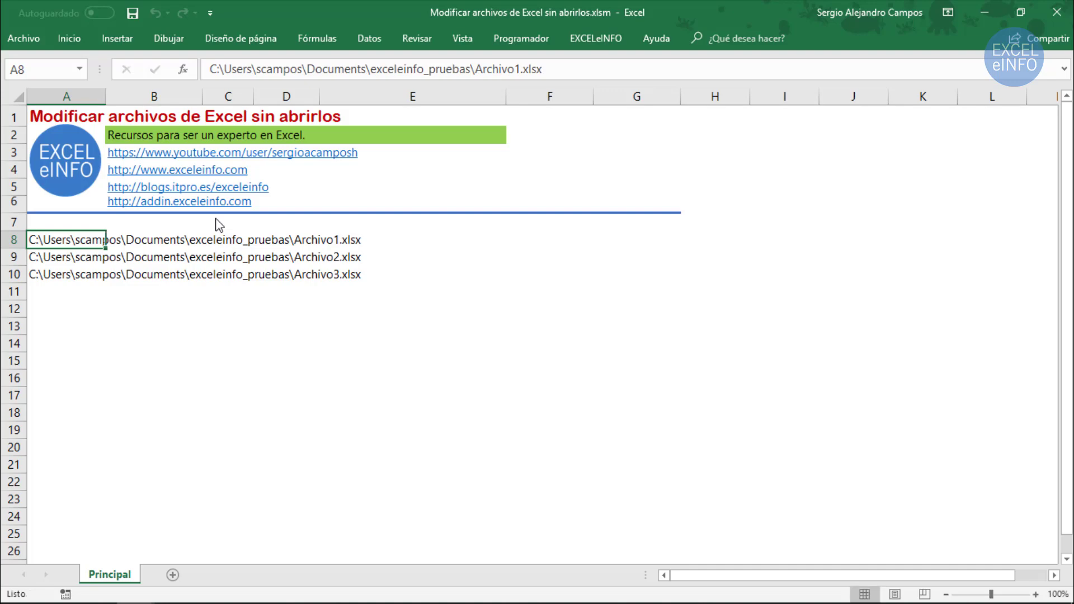
key(shift+Down)
key(shift+Down)
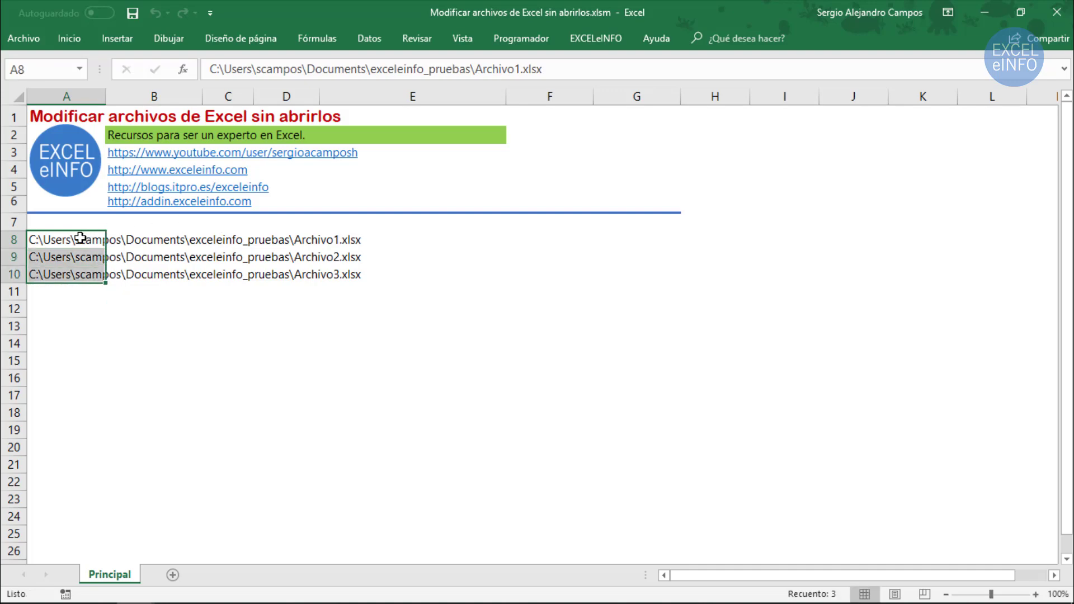
key(alt+Tab)
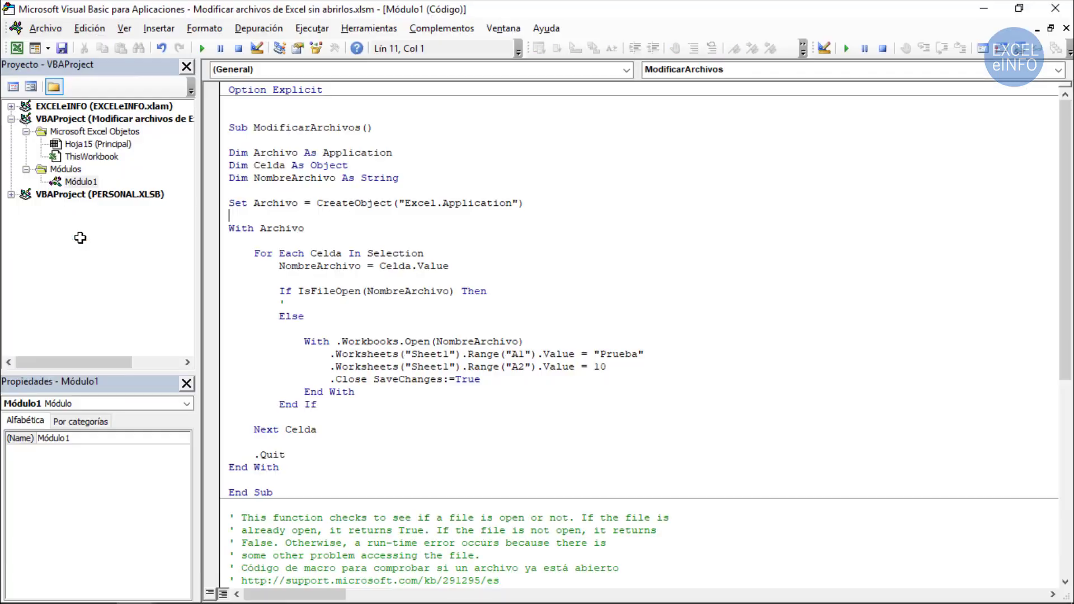
Add a MsgBox "Hecho." line after End With in the macro
click(380, 291)
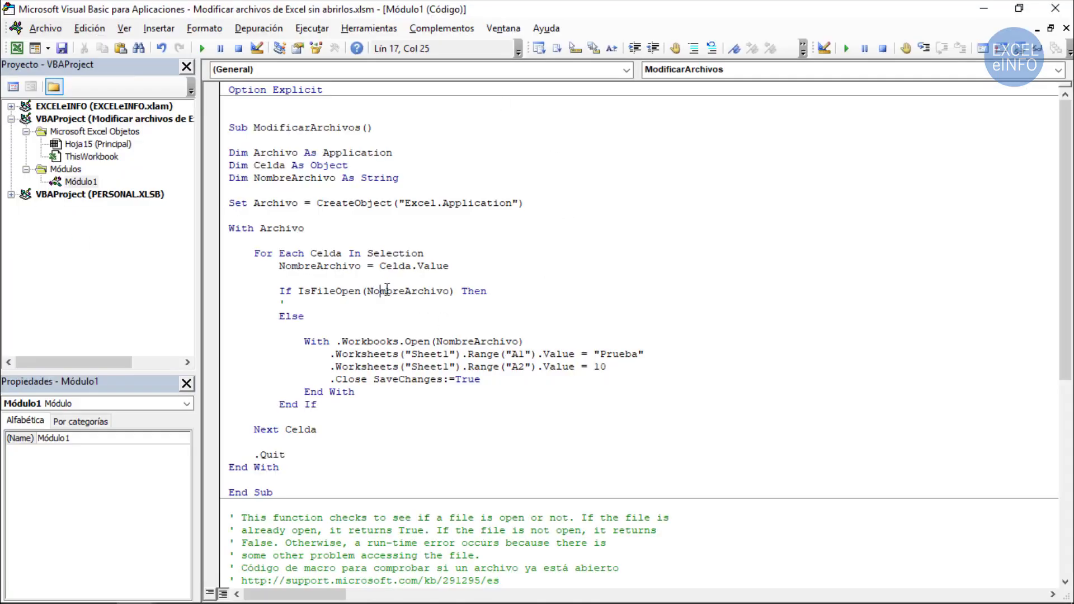
click(274, 482)
key(Return)
key(Up)
key(Return)
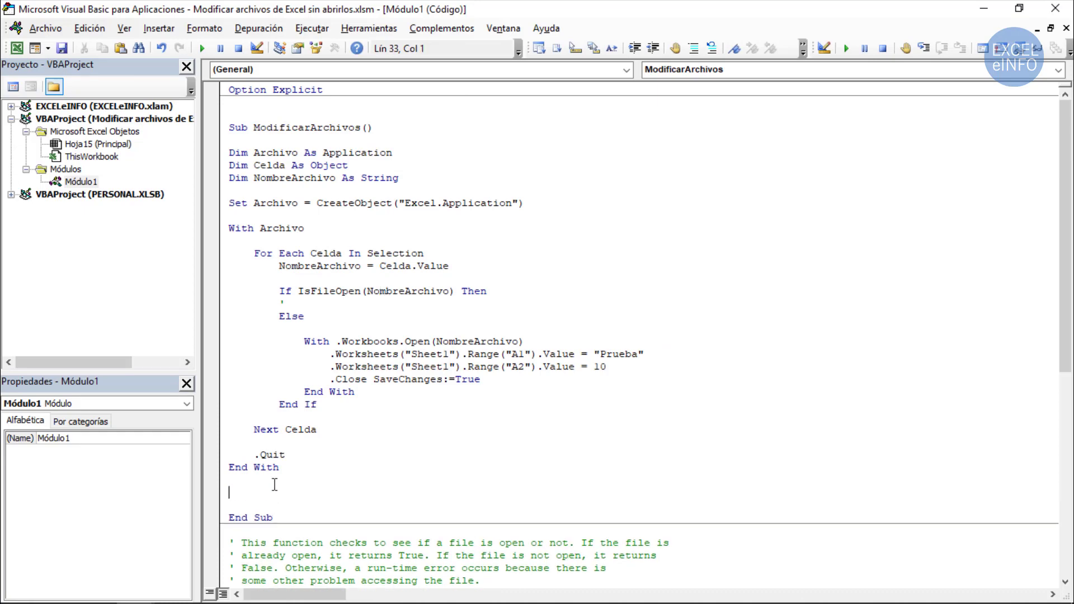
text(msgbox )
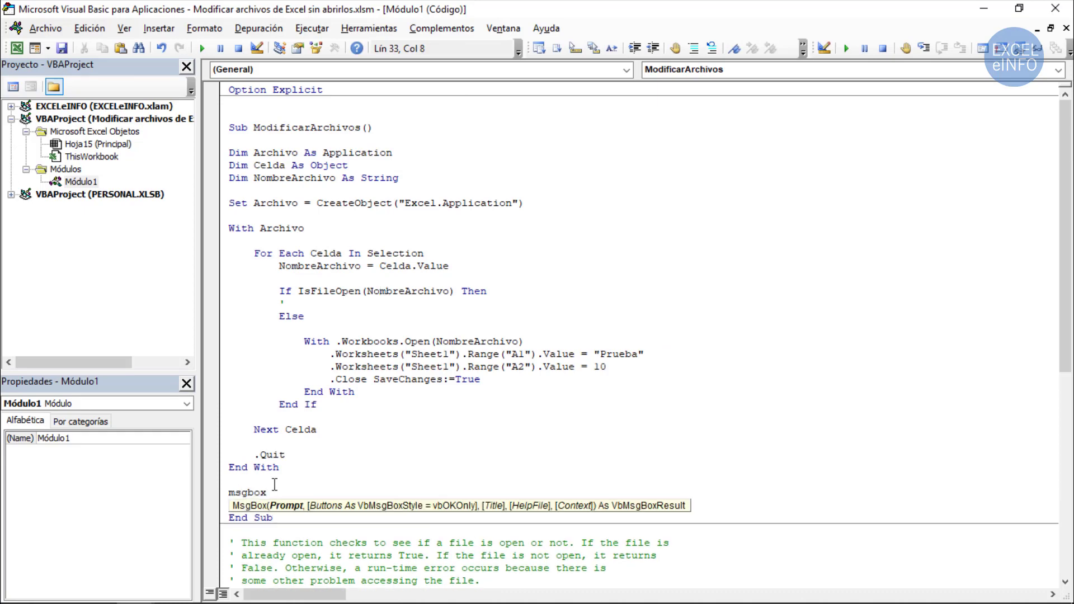
text("Hecho.")
key(Down)
key(Up)
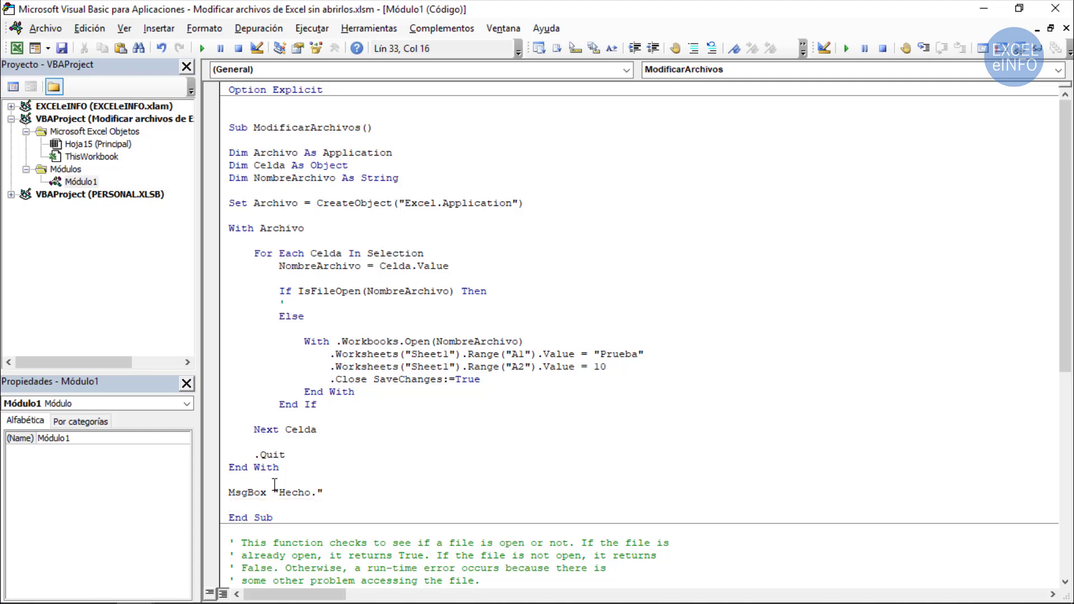
Change the value written to A2 from 10 to 12
click(627, 366)
key(BackSpace)
text(2)
key(alt+Tab)
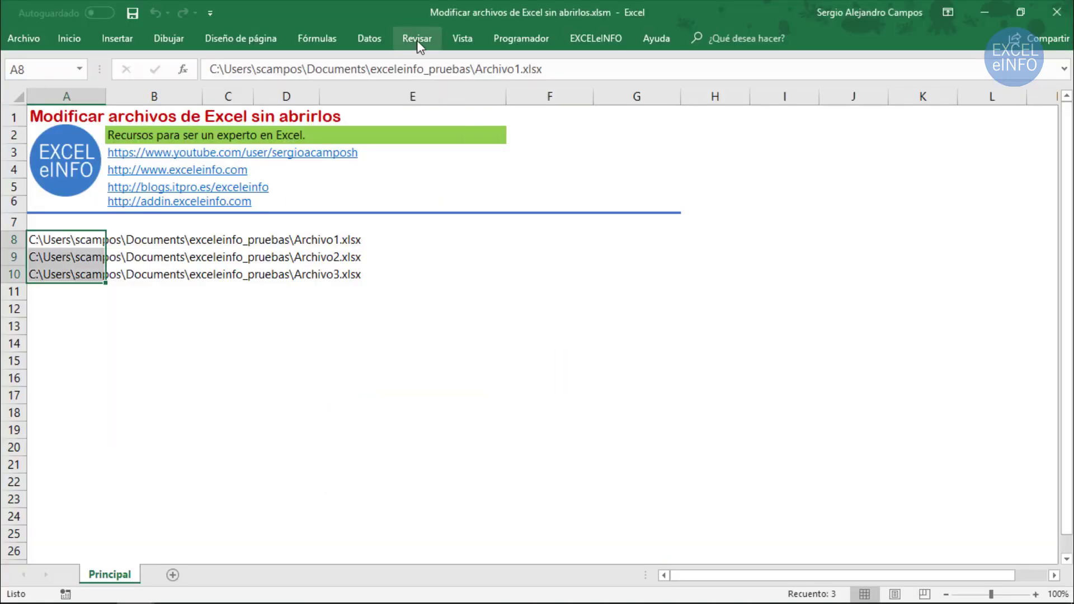
Rerun ModificarArchivos from Vista > Macros and dismiss the 'Hecho.' message
click(468, 40)
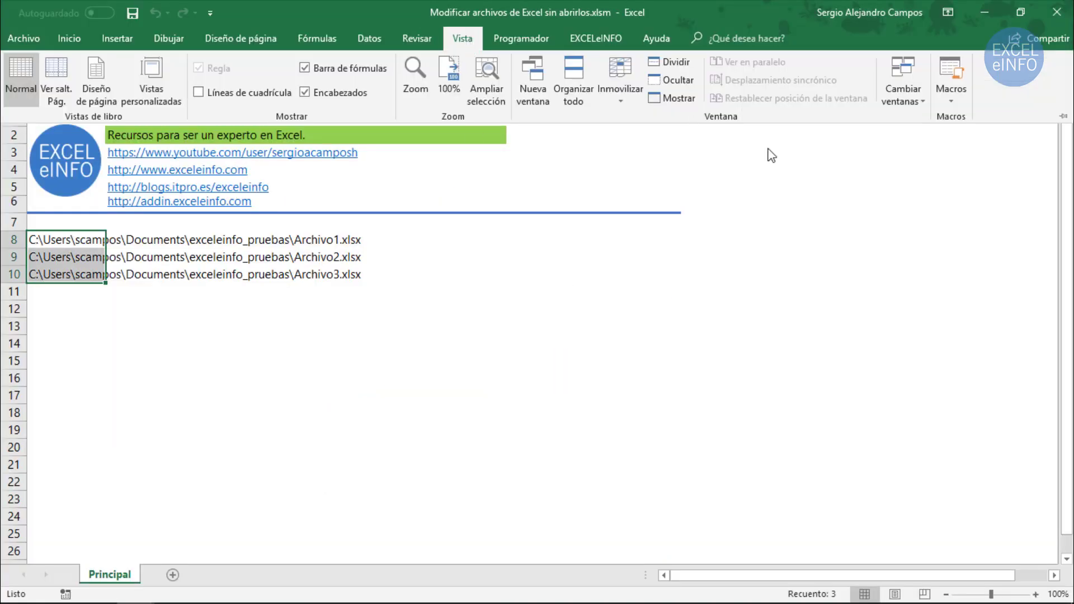
click(950, 91)
click(964, 119)
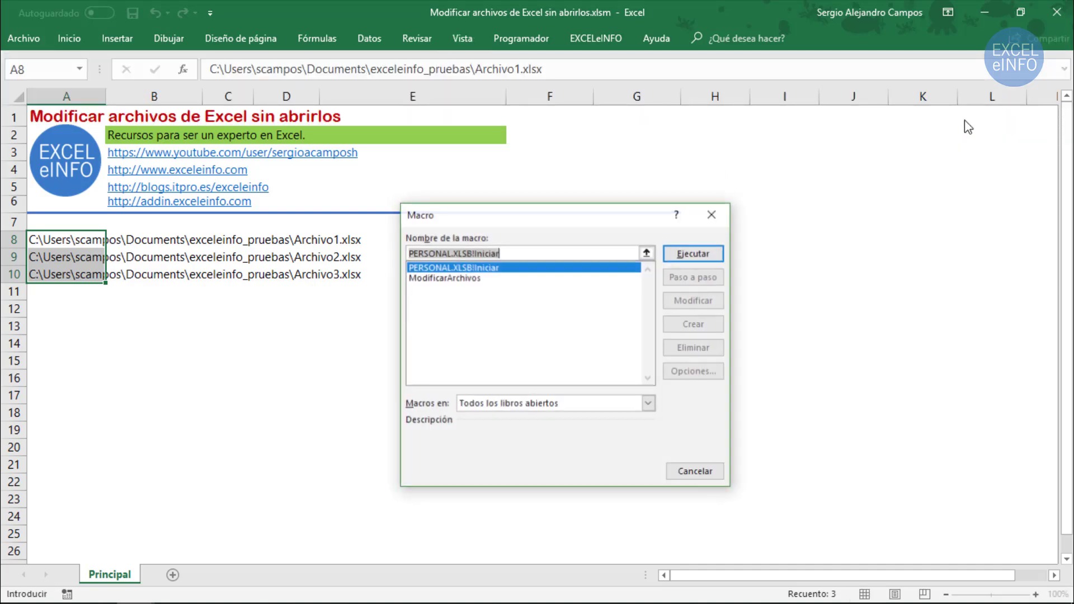
click(509, 278)
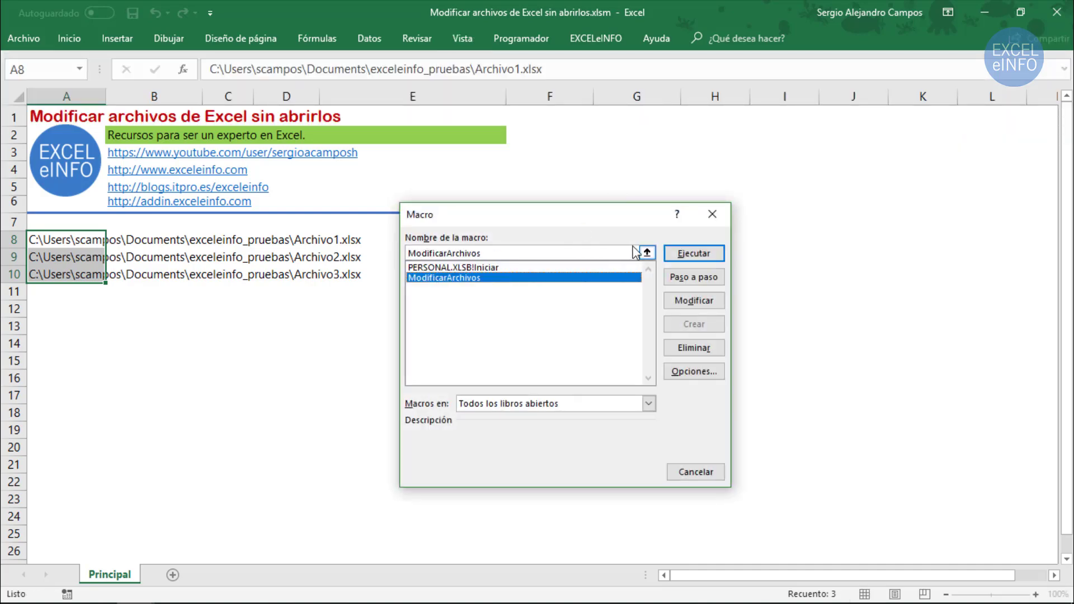
click(685, 258)
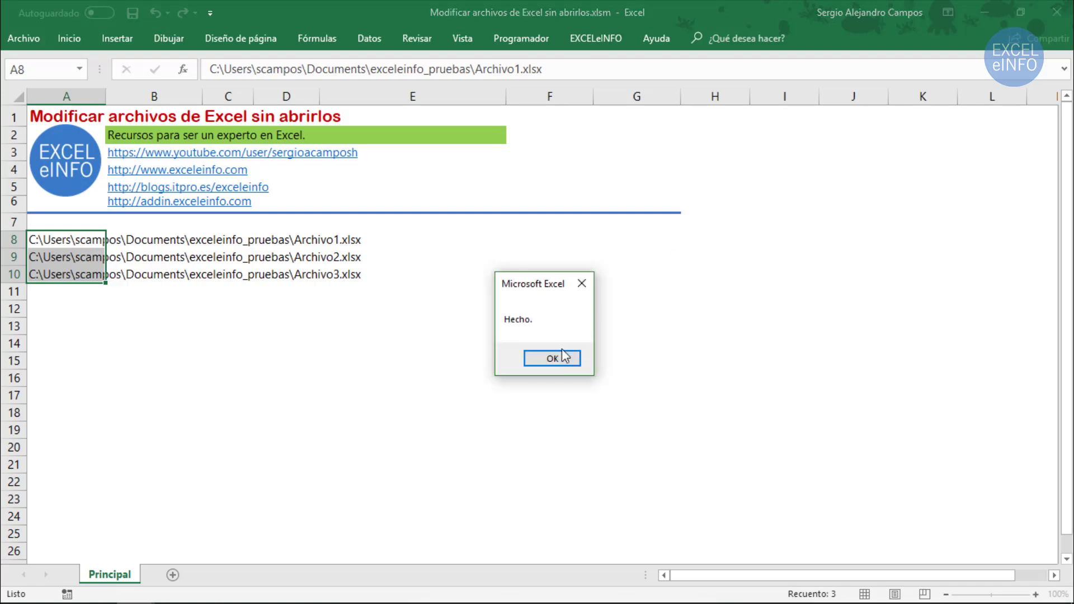
click(552, 360)
Open Archivo1.xlsx from Explorer, confirm A2 now reads 12, close it and return to VBA
key(alt+Tab)
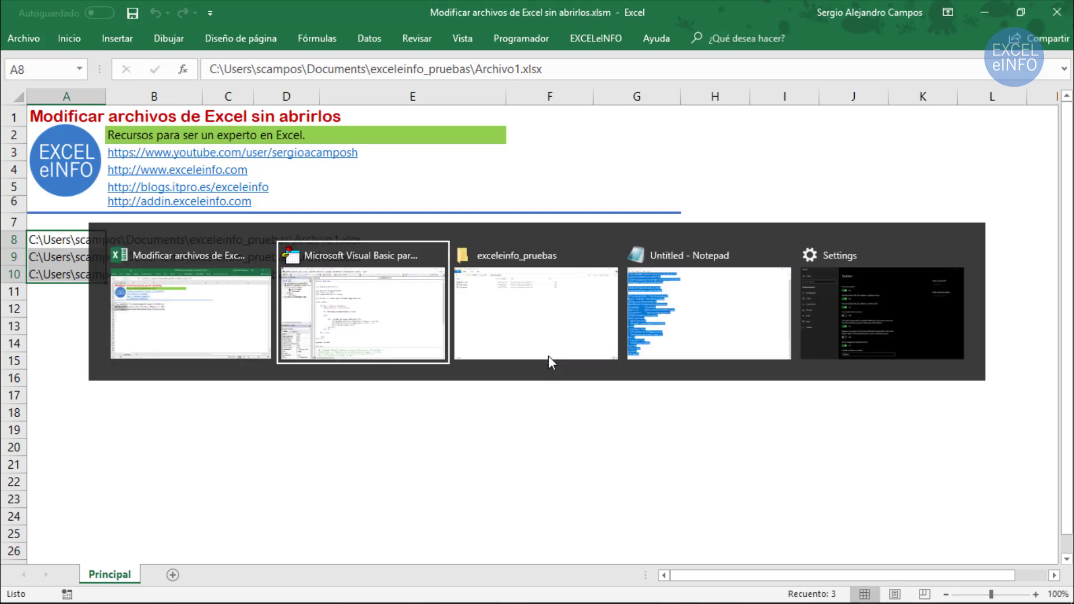
key(Up)
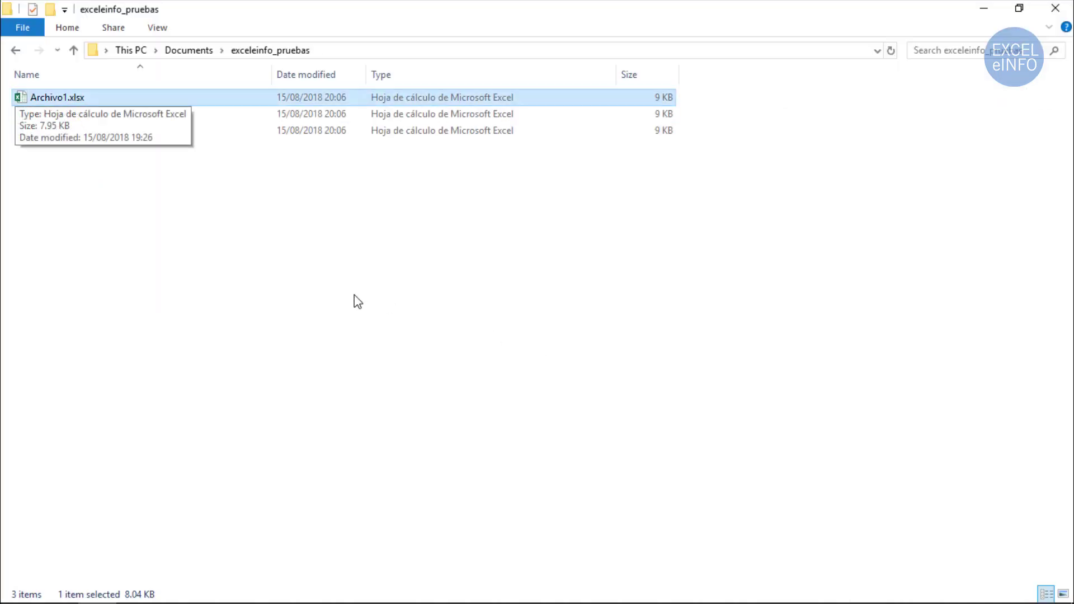
key(Return)
click(58, 125)
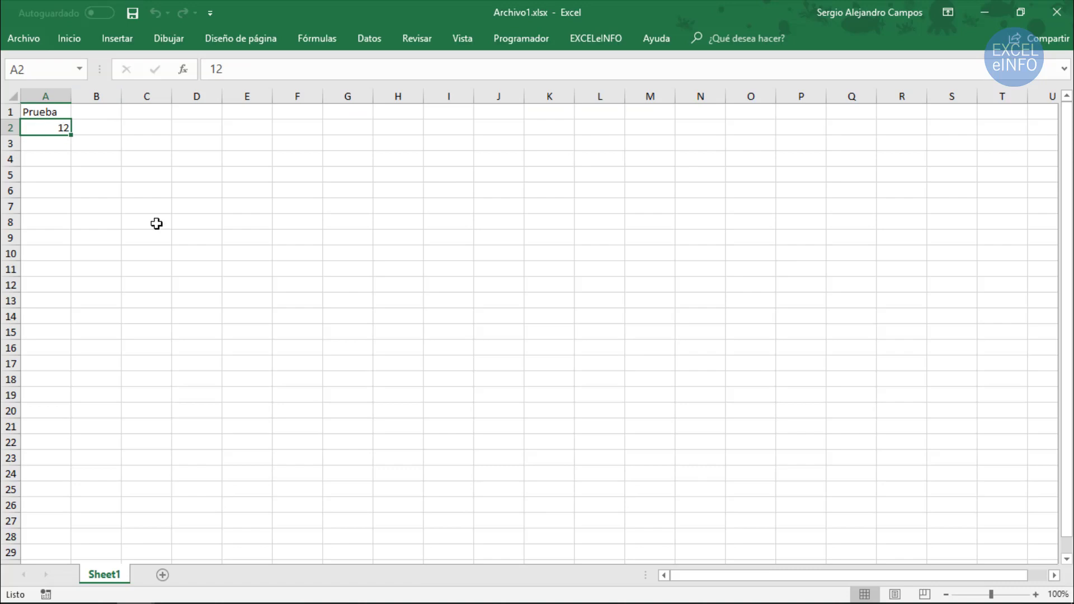
key(alt+F4)
key(alt+Tab)
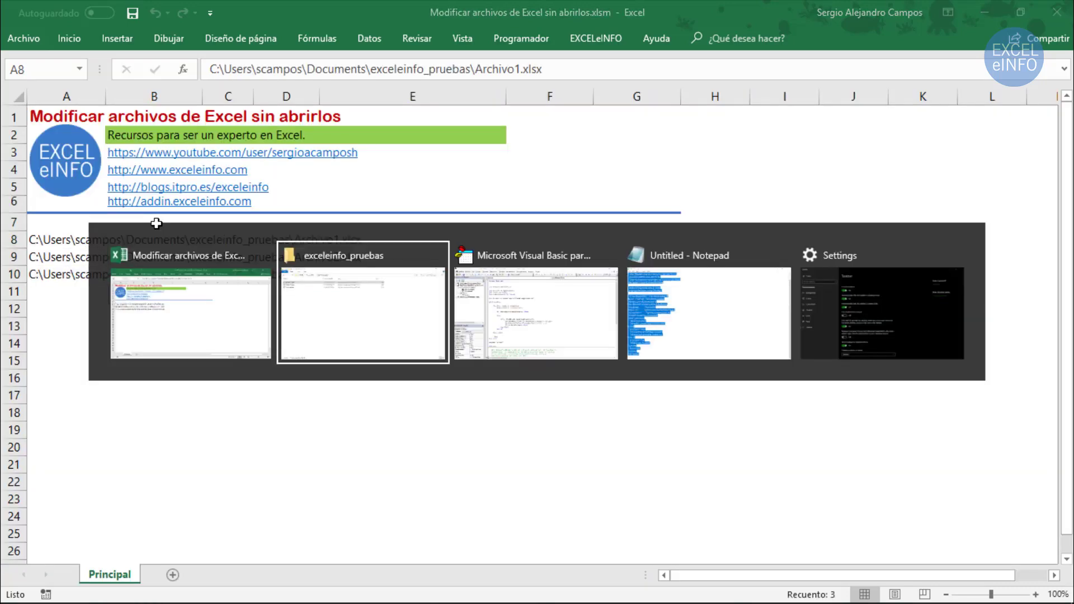
key(alt+Tab)
Select the two Range lines that write 'Prueba' to A1 and 12 to A2
key(shift+Left)
key(shift+Left)
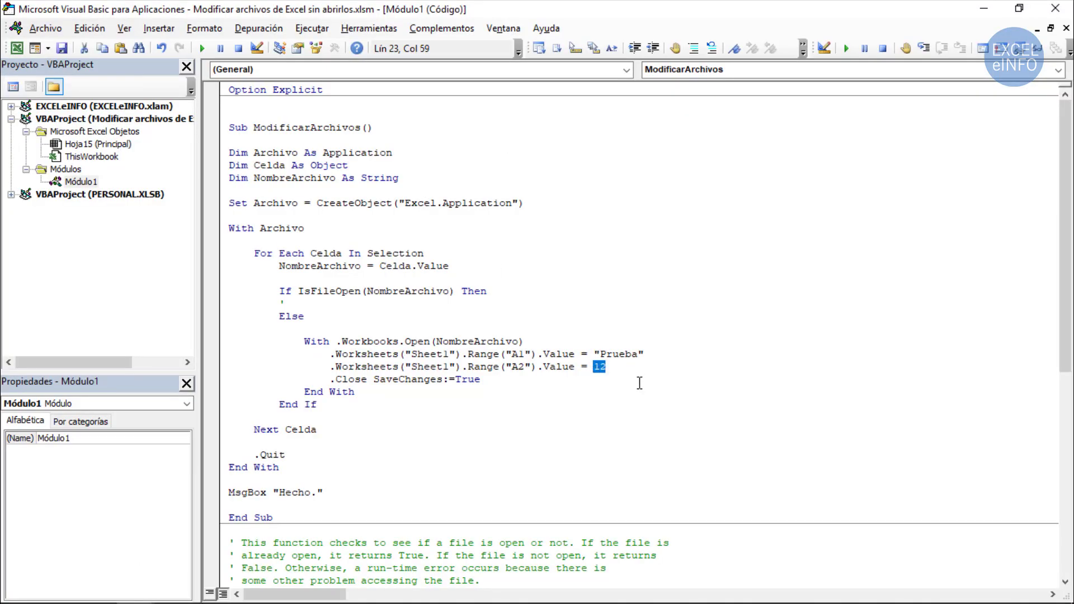
key(End)
key(Up)
key(End)
key(shift+Home)
key(shift+Down)
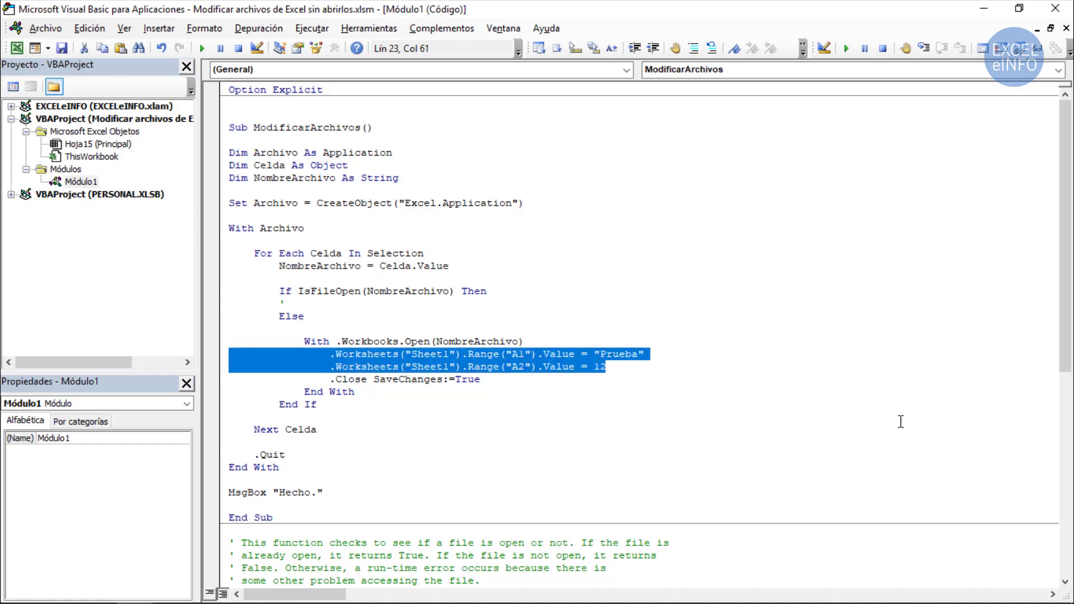